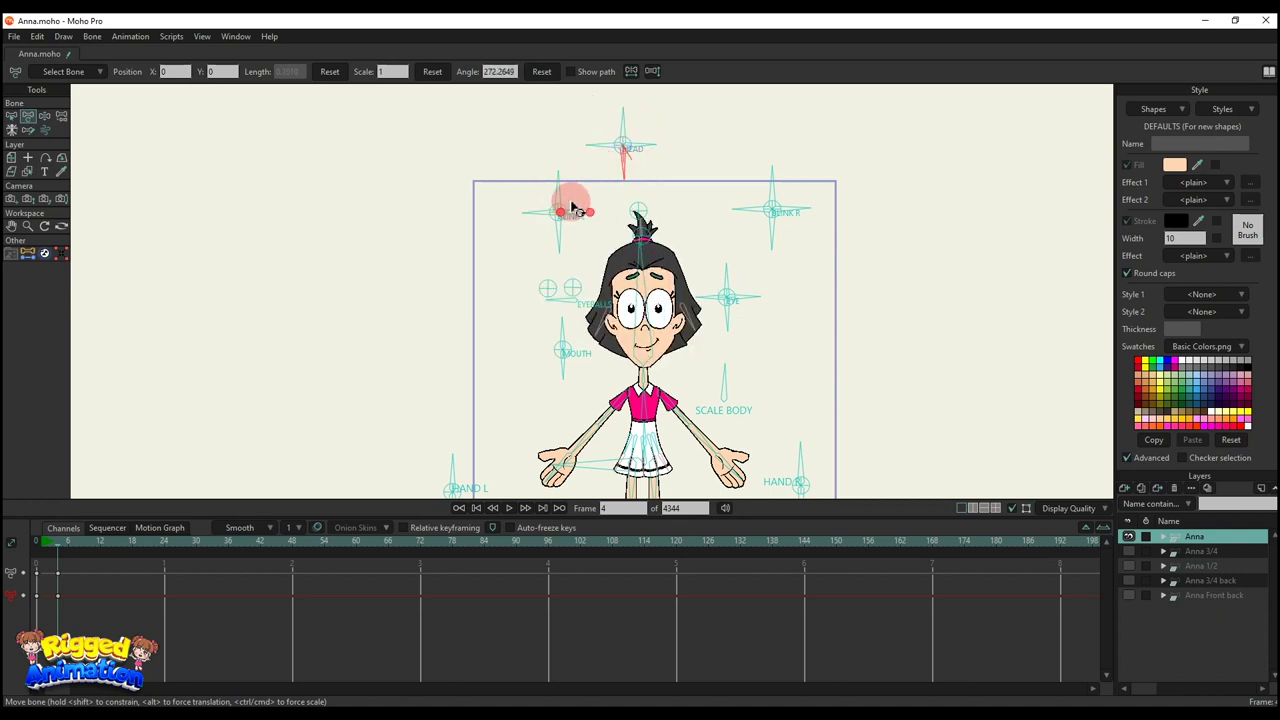
Step: Test the BLINK L and BLINK R control bones at frame 4 by rotating them and resetting their angles
scroll(571, 207, up, 2)
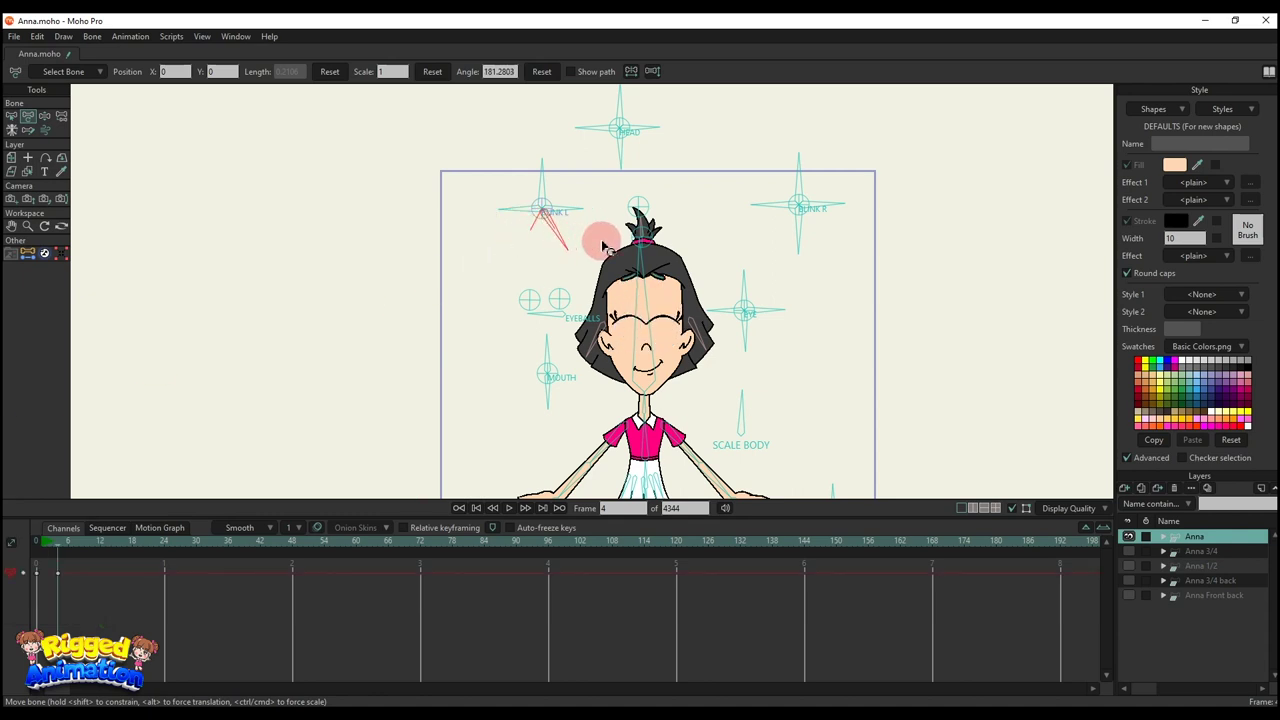
mouse_move(545, 72)
mouse_down()
mouse_move(566, 271)
mouse_move(538, 80)
mouse_up()
click(541, 71)
drag(805, 200, 775, 257)
click(541, 73)
click(541, 71)
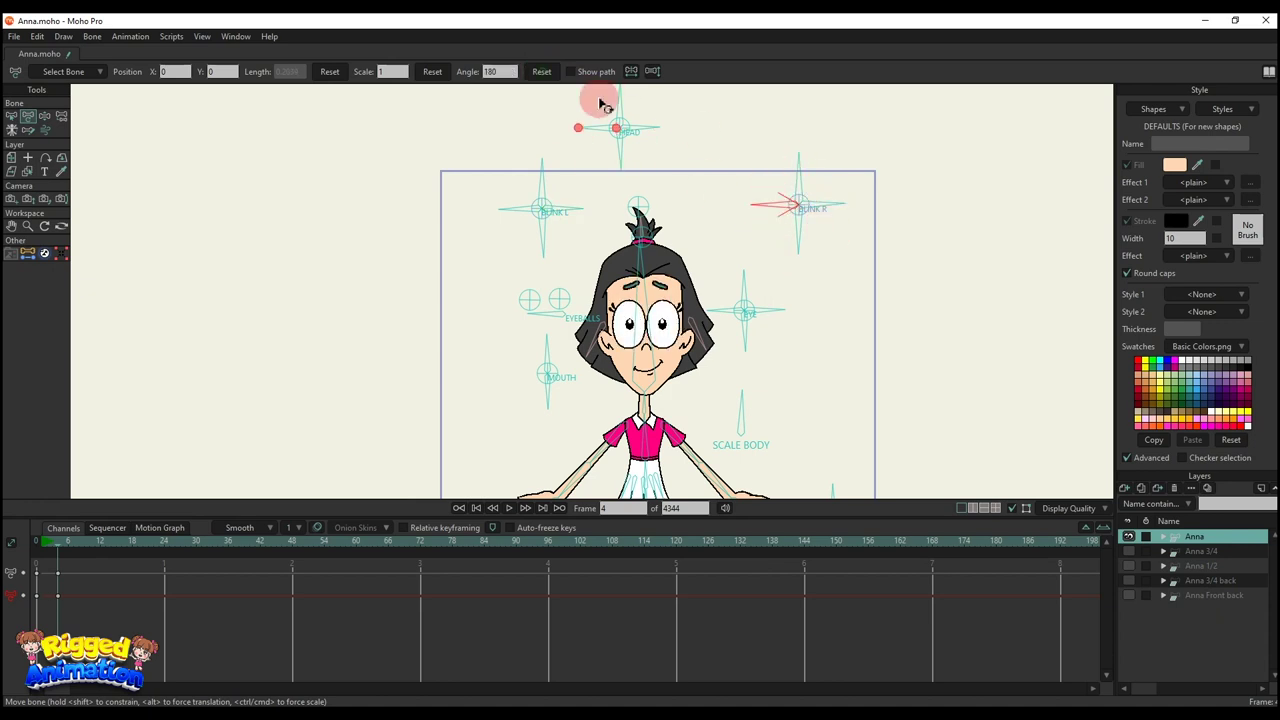
Step: Rotate the BLINK R control bone downward to partly close the eyelid, resetting its angle after each try
drag(805, 200, 822, 246)
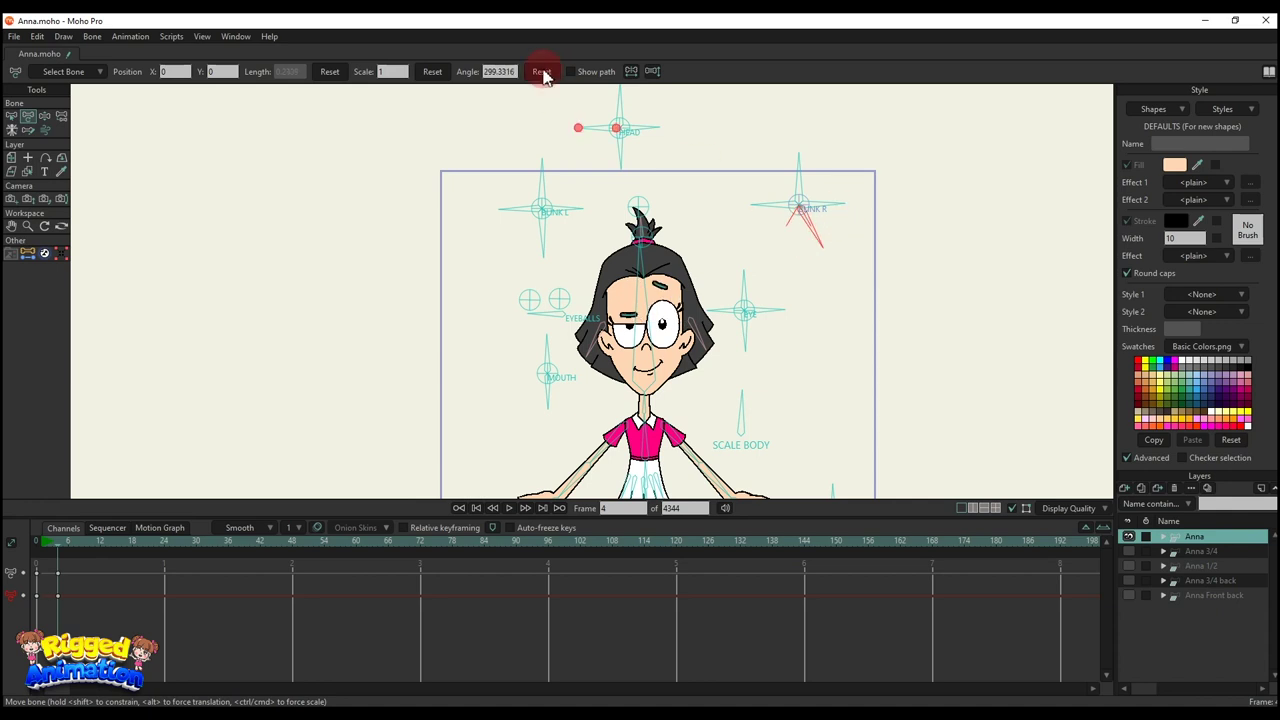
click(541, 71)
drag(877, 200, 788, 276)
click(551, 73)
Step: Rotate the HEAD control bone at frame 4 to turn the character's head to a three-quarter view
scroll(674, 304, up, 3)
scroll(748, 252, down, 5)
drag(678, 133, 616, 163)
scroll(830, 289, up, 2)
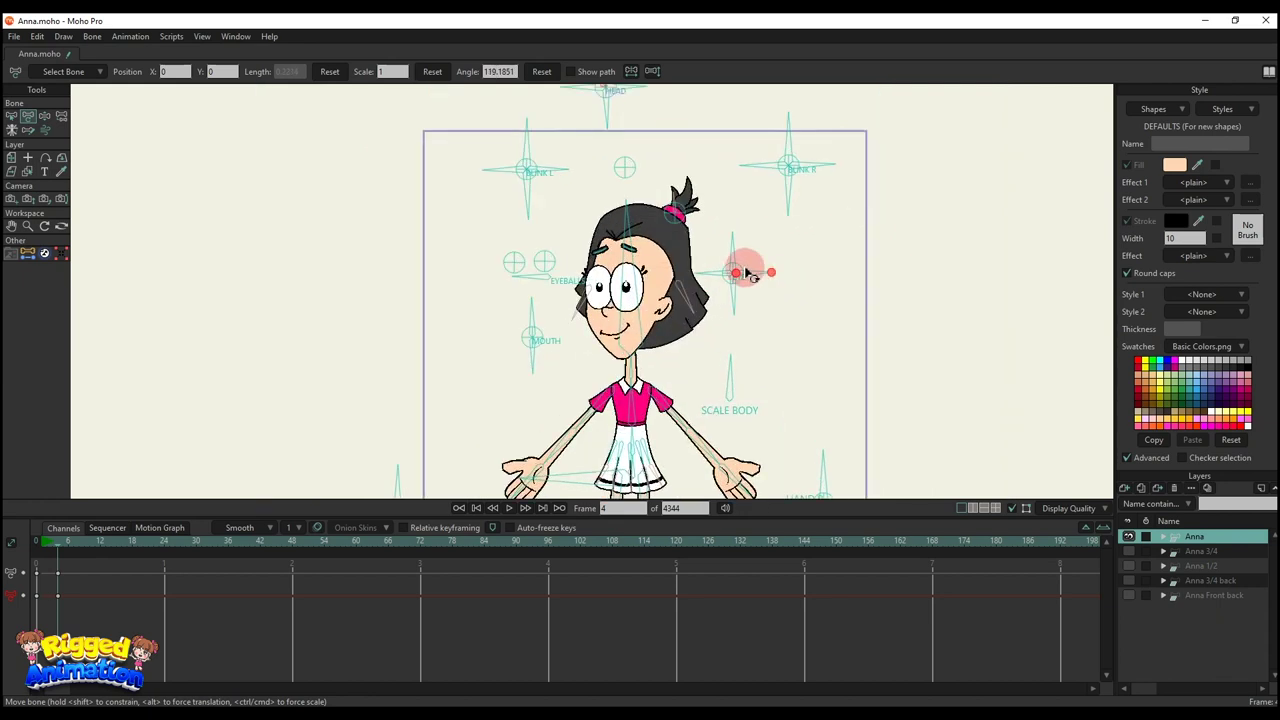
Step: Animate the EYE control bone through several eye shapes up to the spiral eyes and play the animation
mouse_move(716, 291)
mouse_down()
mouse_move(726, 331)
mouse_move(720, 286)
mouse_up()
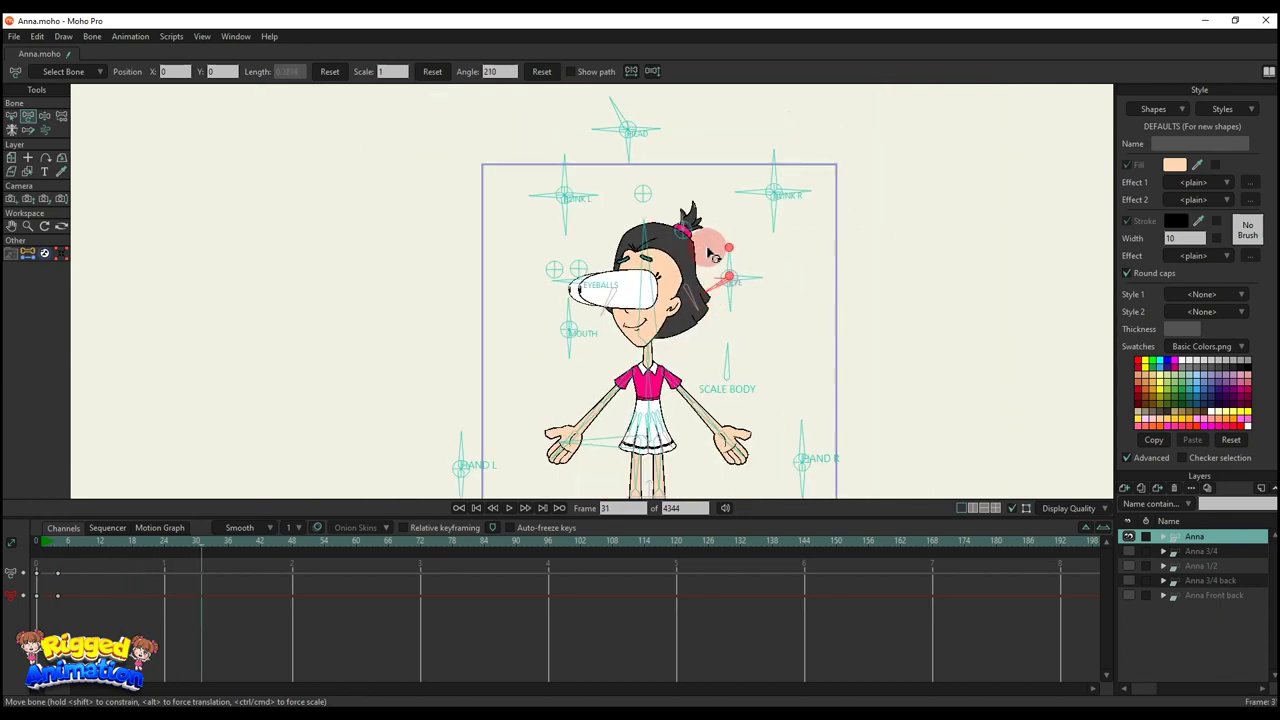
drag(616, 174, 614, 200)
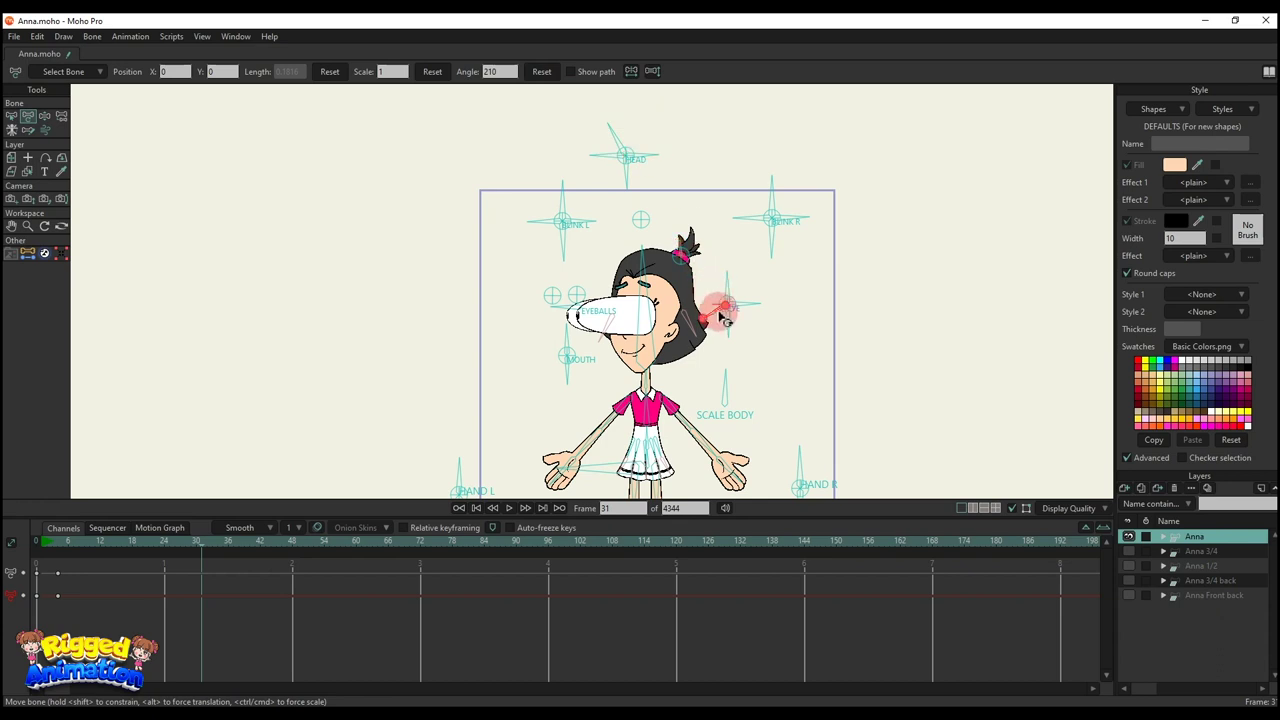
drag(718, 314, 693, 262)
scroll(740, 298, up, 2)
mouse_move(748, 294)
mouse_down()
mouse_move(745, 262)
mouse_move(763, 302)
mouse_move(751, 280)
mouse_move(728, 277)
mouse_move(750, 280)
mouse_up()
scroll(760, 300, up, 2)
key(space)
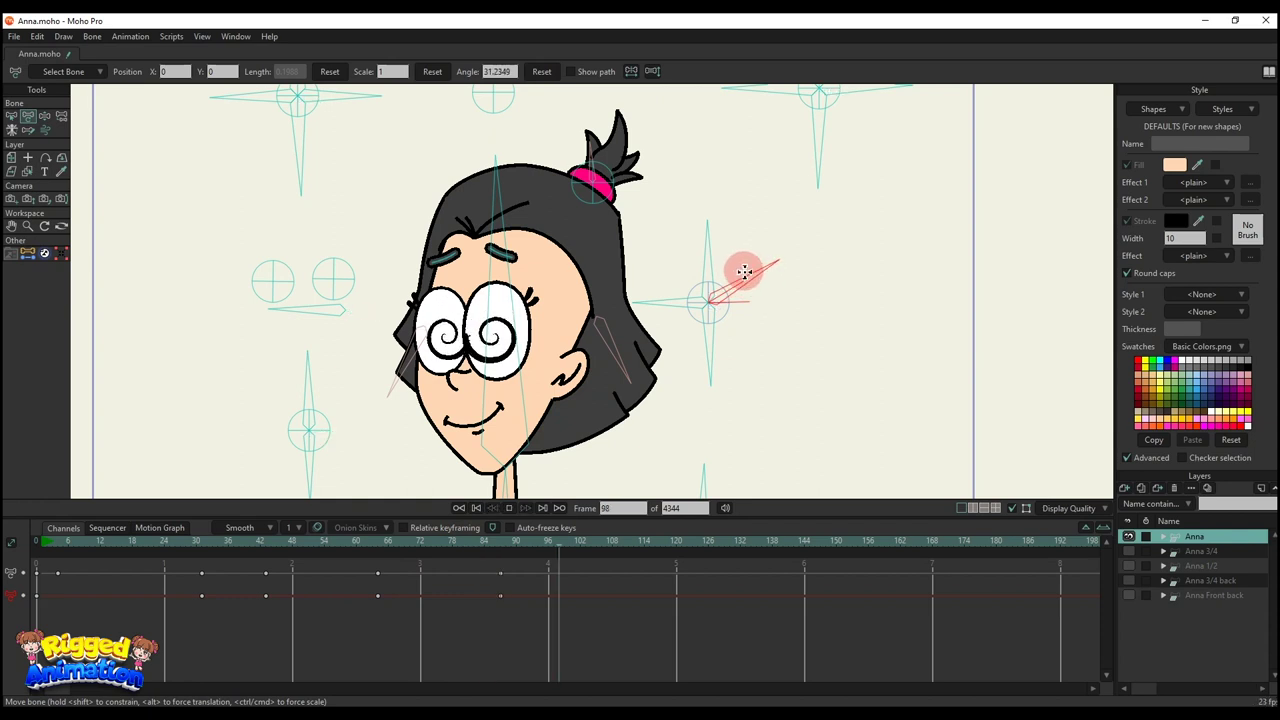
Step: Clear the head and eye test keyframes and try other EYE and HEAD control rotations at frame 4
scroll(744, 275, down, 3)
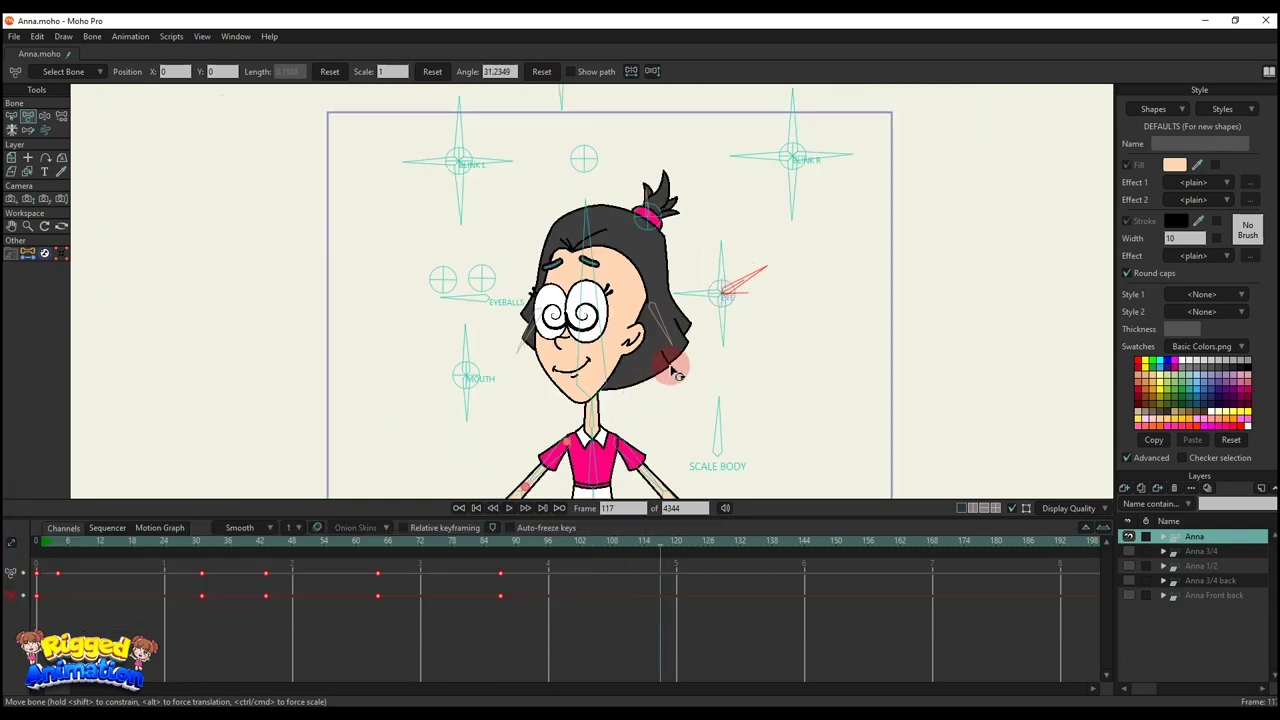
drag(673, 372, 614, 385)
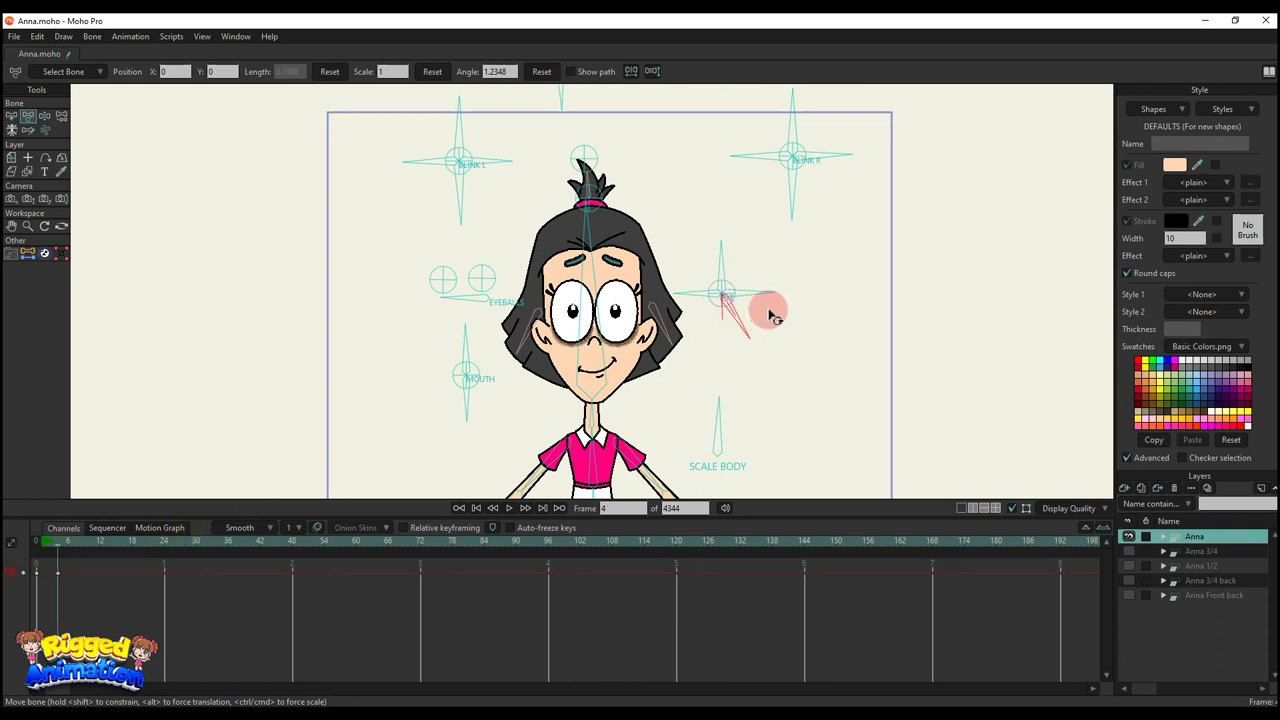
scroll(714, 309, down, 2)
drag(605, 145, 550, 137)
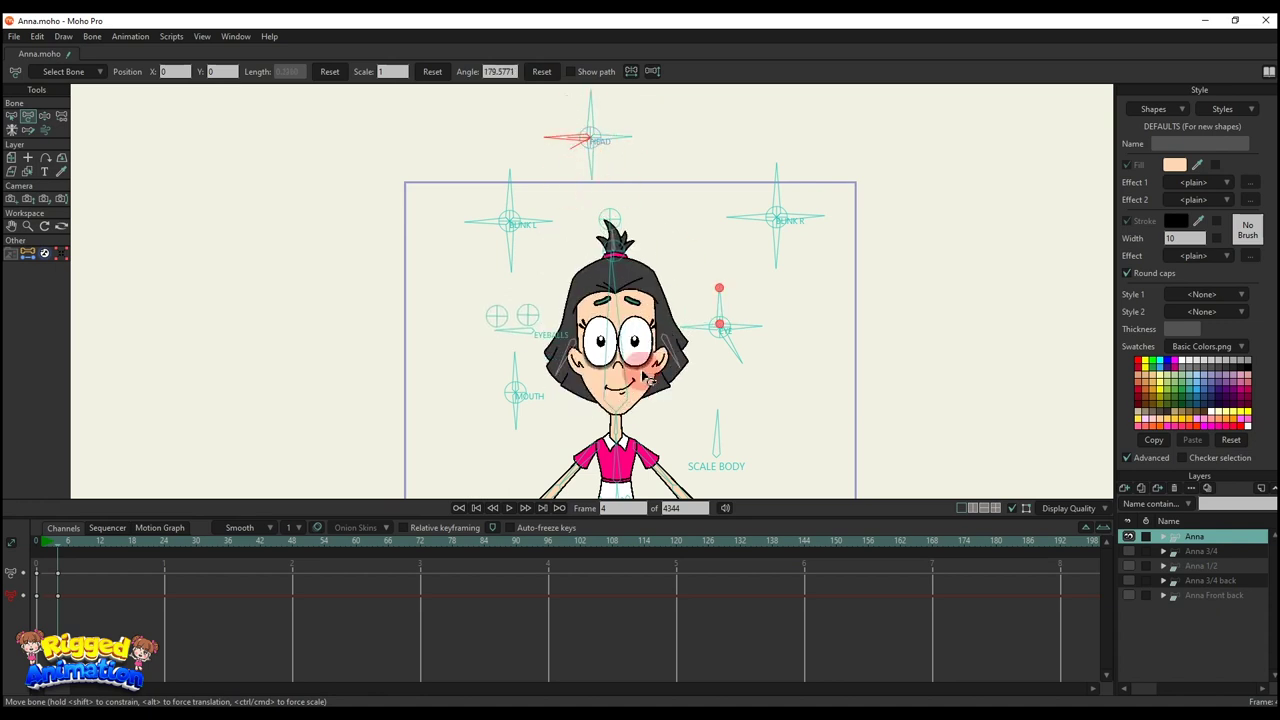
drag(712, 360, 725, 310)
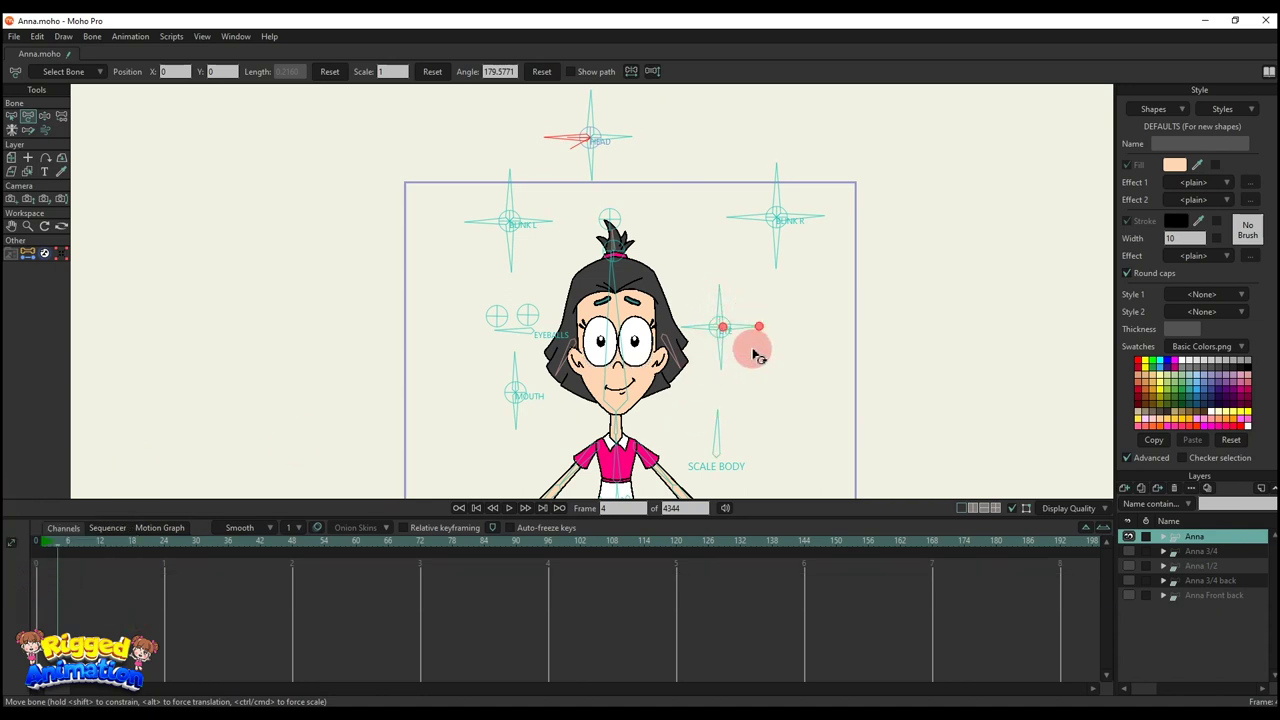
drag(746, 367, 763, 322)
Step: Rotate the MOUTH control bone through its different mouth shapes and play the animation to preview them
scroll(743, 339, up, 1)
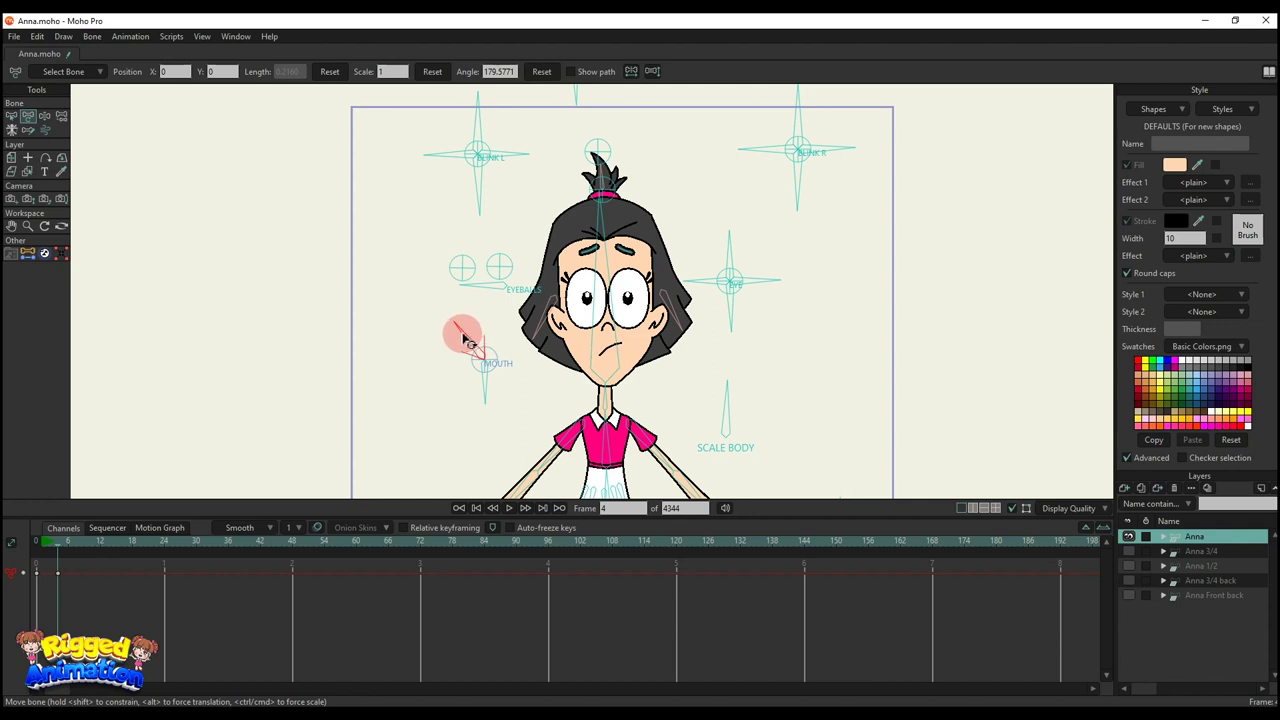
drag(451, 356, 450, 358)
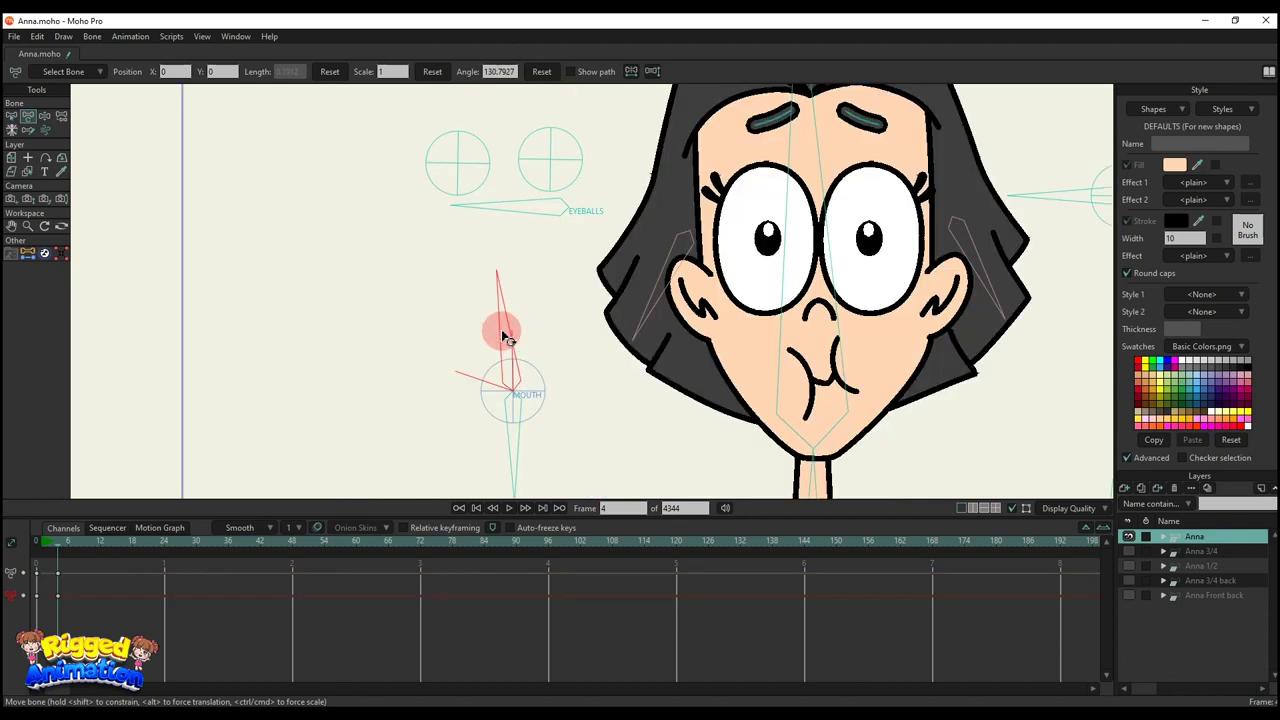
key(space)
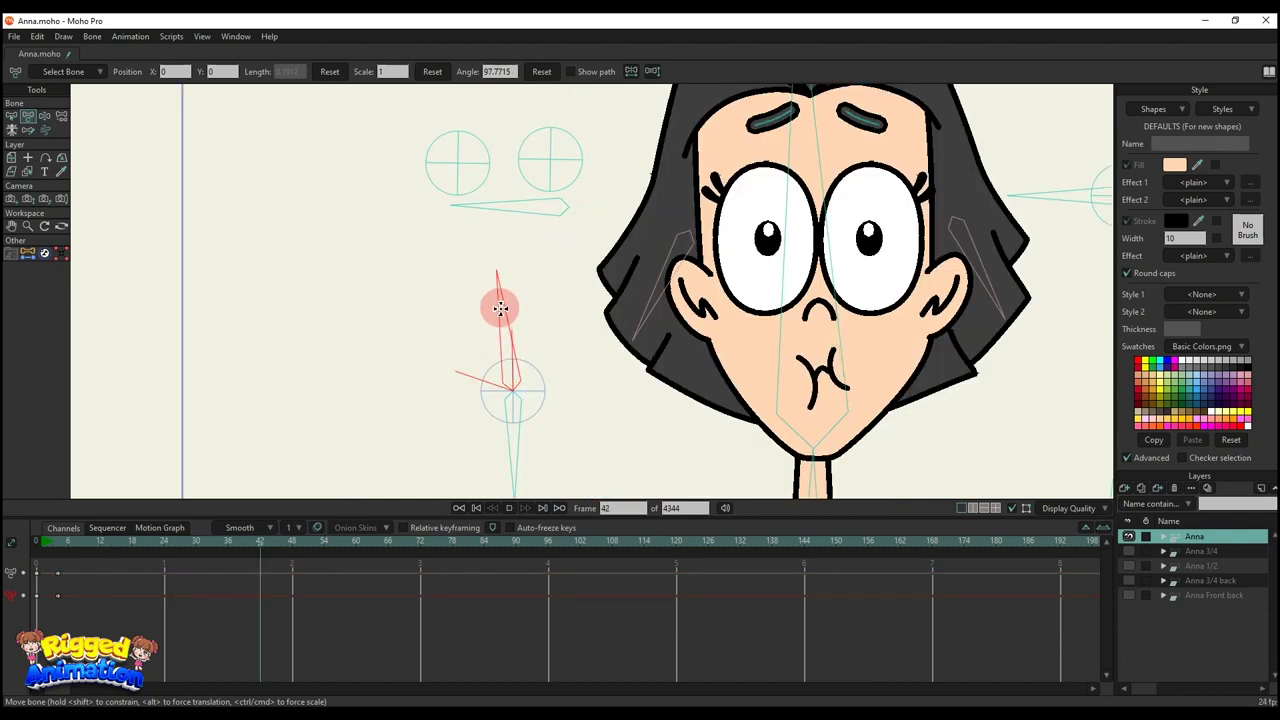
drag(500, 308, 517, 451)
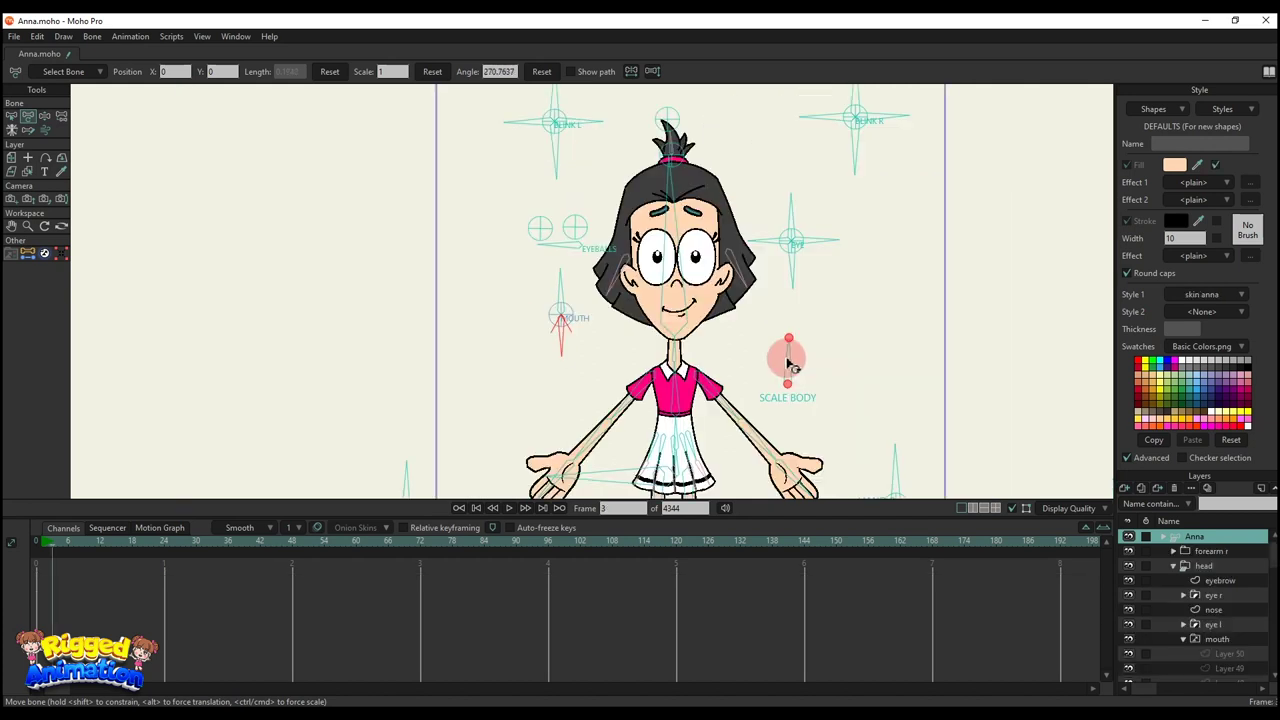
Step: Move the EYEBALLS control at frame 3 to test shifting both pupils together
scroll(790, 350, down, 3)
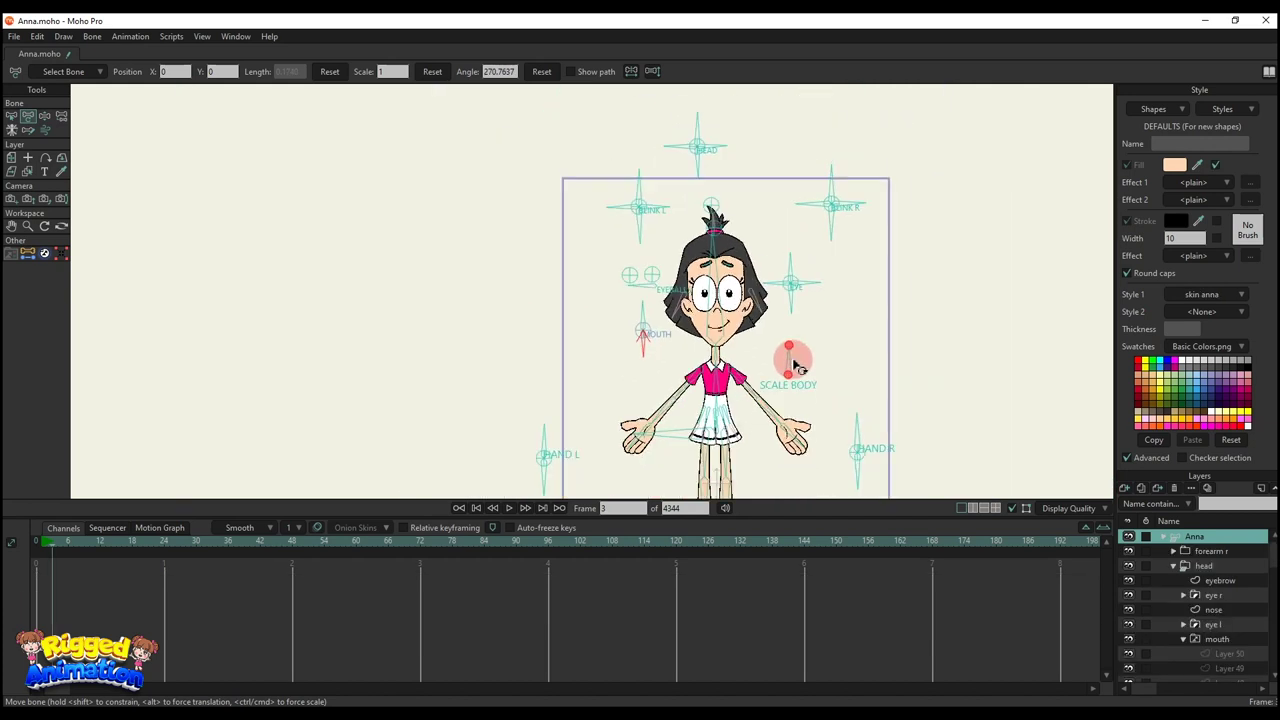
scroll(737, 283, up, 5)
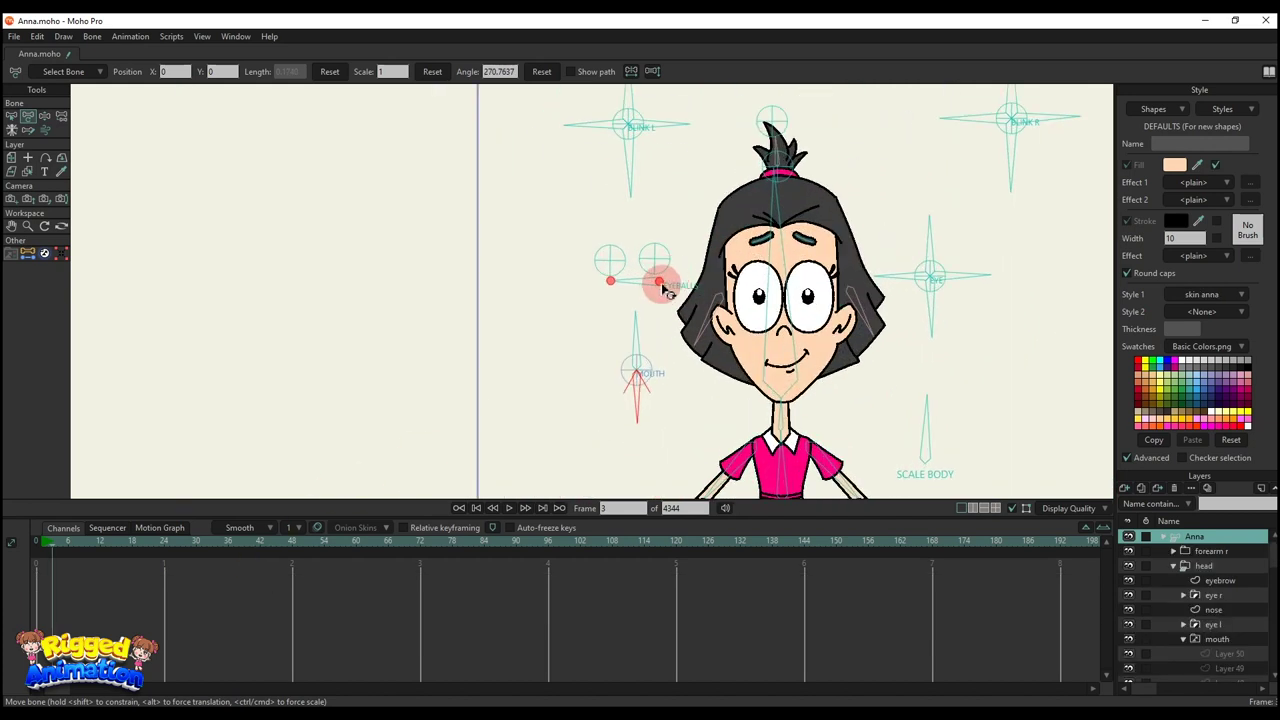
drag(665, 290, 611, 271)
click(900, 390)
drag(775, 290, 938, 297)
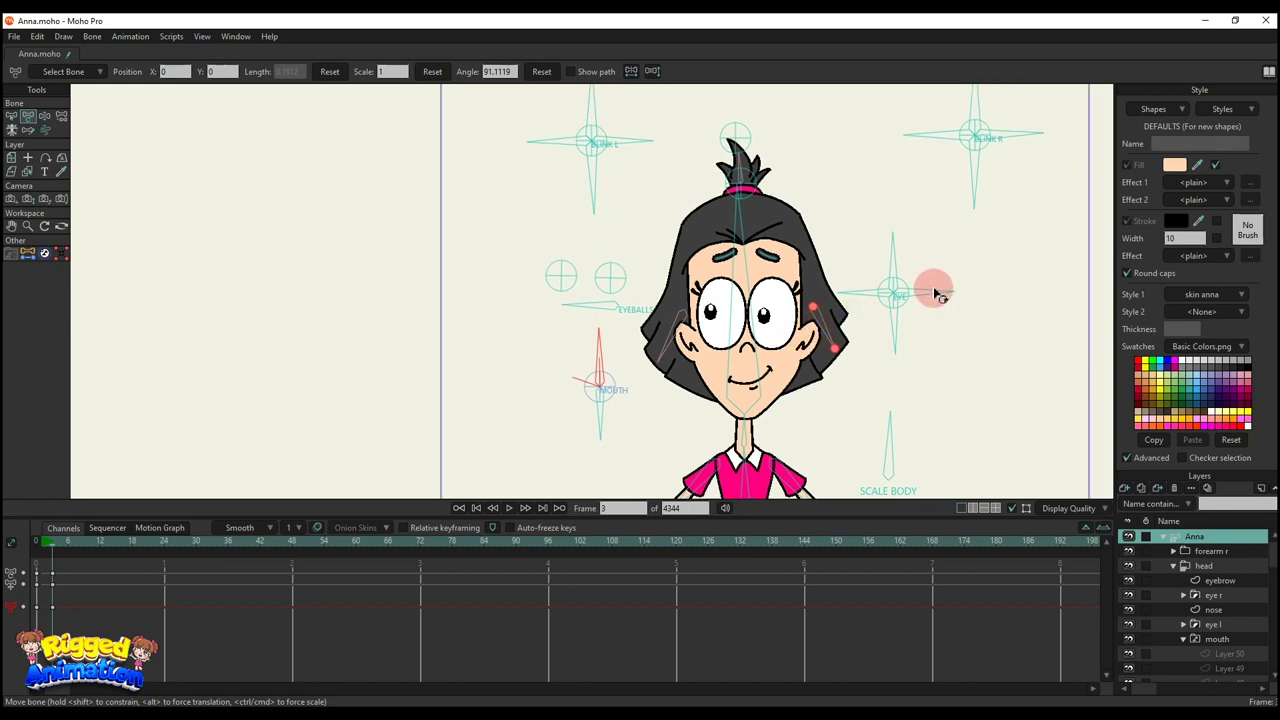
Step: Rotate the EYE control bone to the spiral eyes and move the two eyeball controls individually
drag(938, 290, 920, 269)
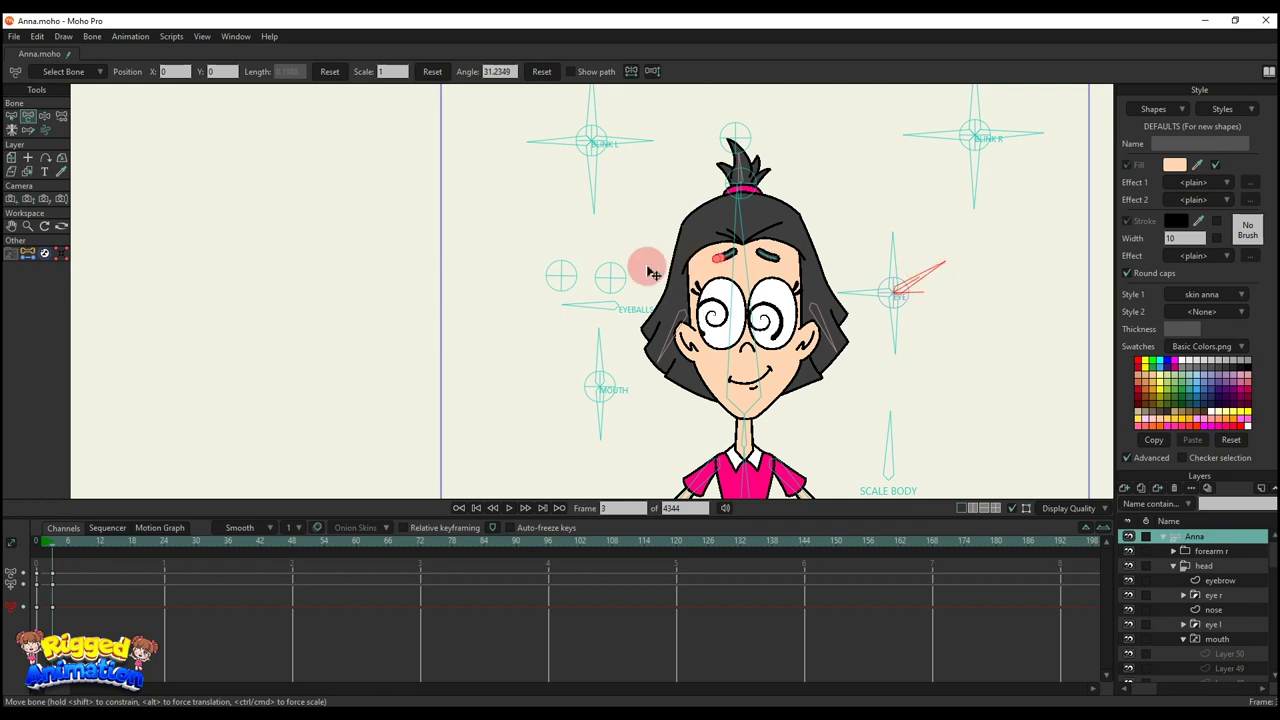
drag(608, 277, 622, 256)
click(567, 274)
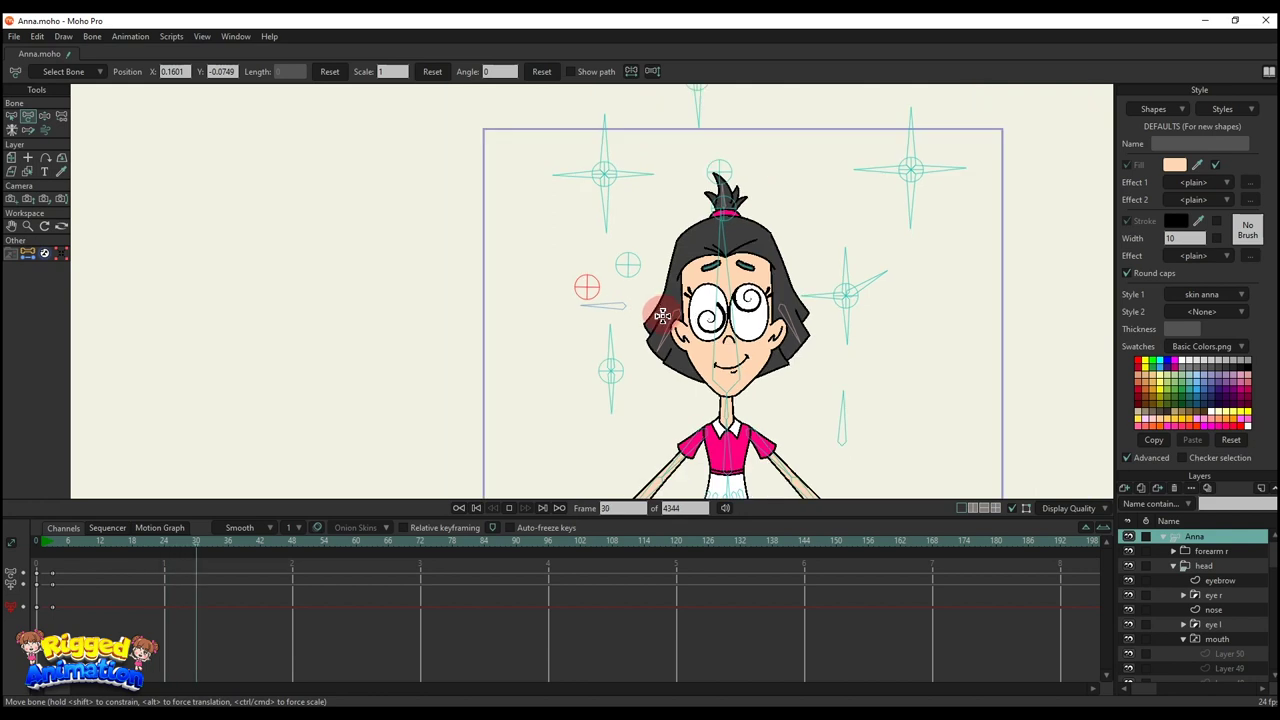
Step: Delete all eye test keyframes from the timeline and return to frame 3
click(298, 608)
drag(298, 606, 14, 537)
key(Delete)
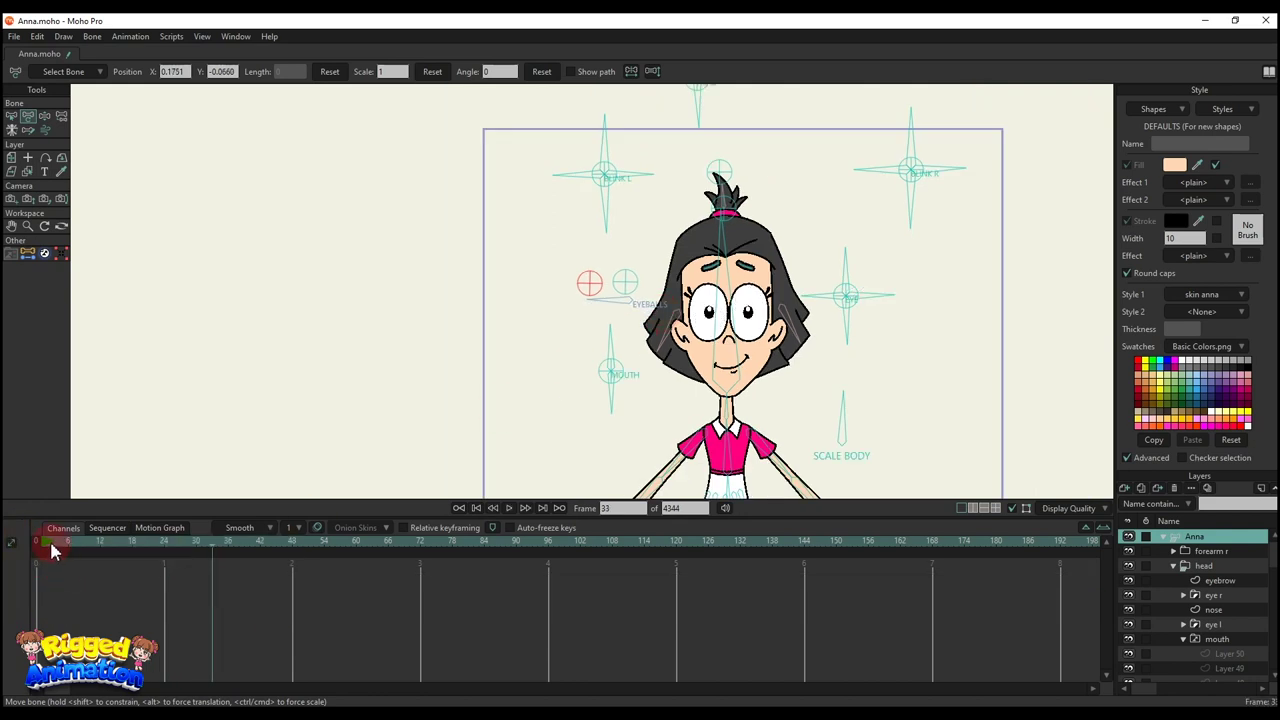
click(52, 543)
Step: Rotate the SCALE BODY control bone in both directions to test body scaling, and remove its test keyframes
scroll(631, 352, down, 2)
drag(735, 356, 812, 330)
scroll(803, 330, down, 3)
scroll(806, 320, up, 2)
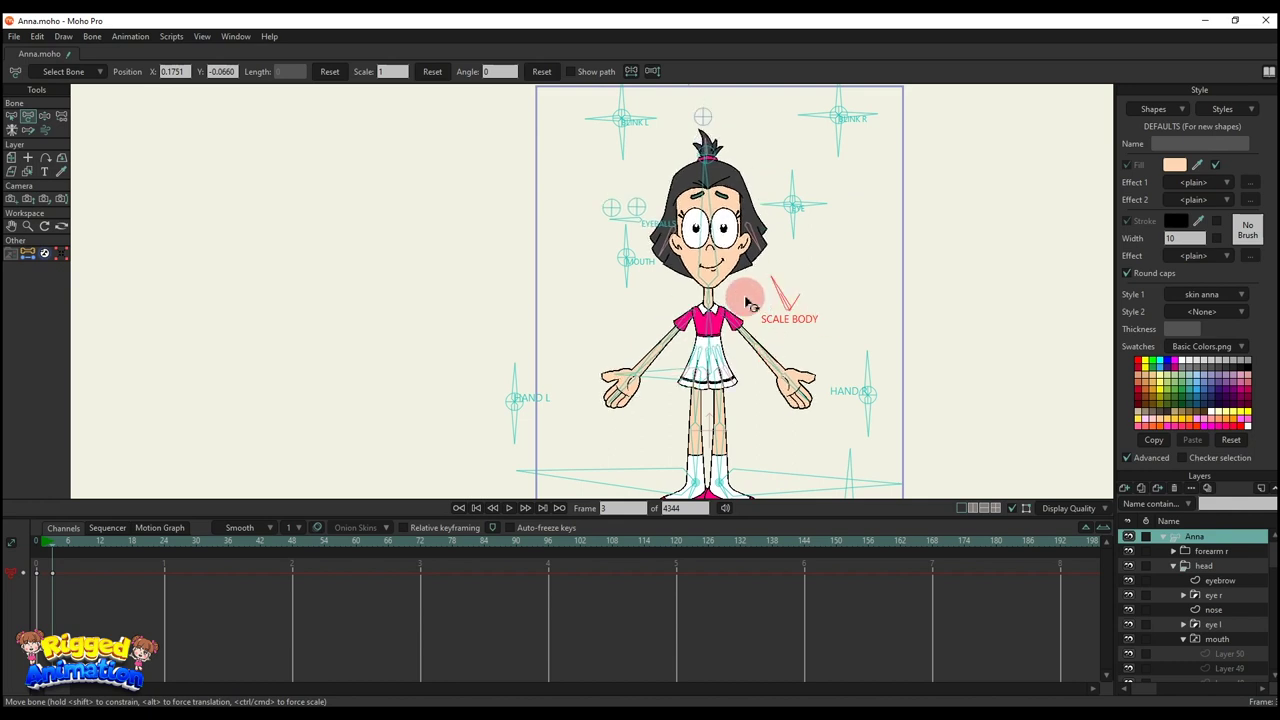
drag(745, 301, 830, 307)
drag(236, 612, 10, 522)
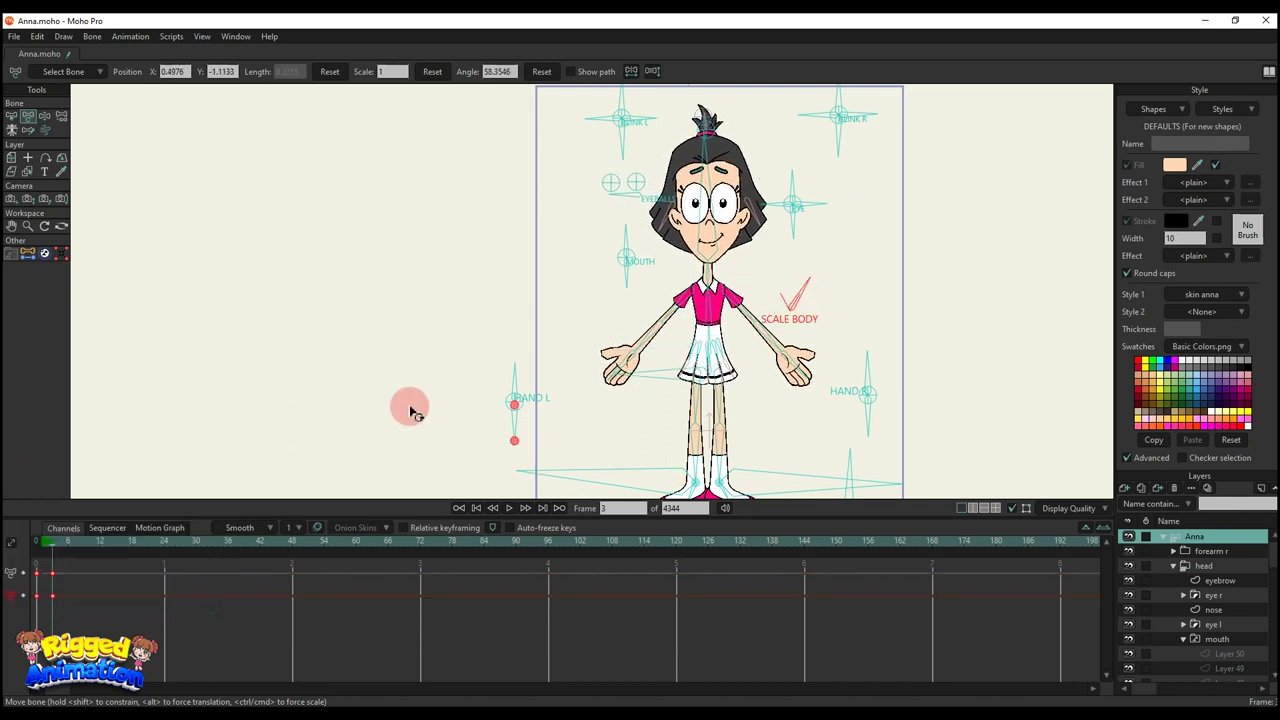
click(724, 380)
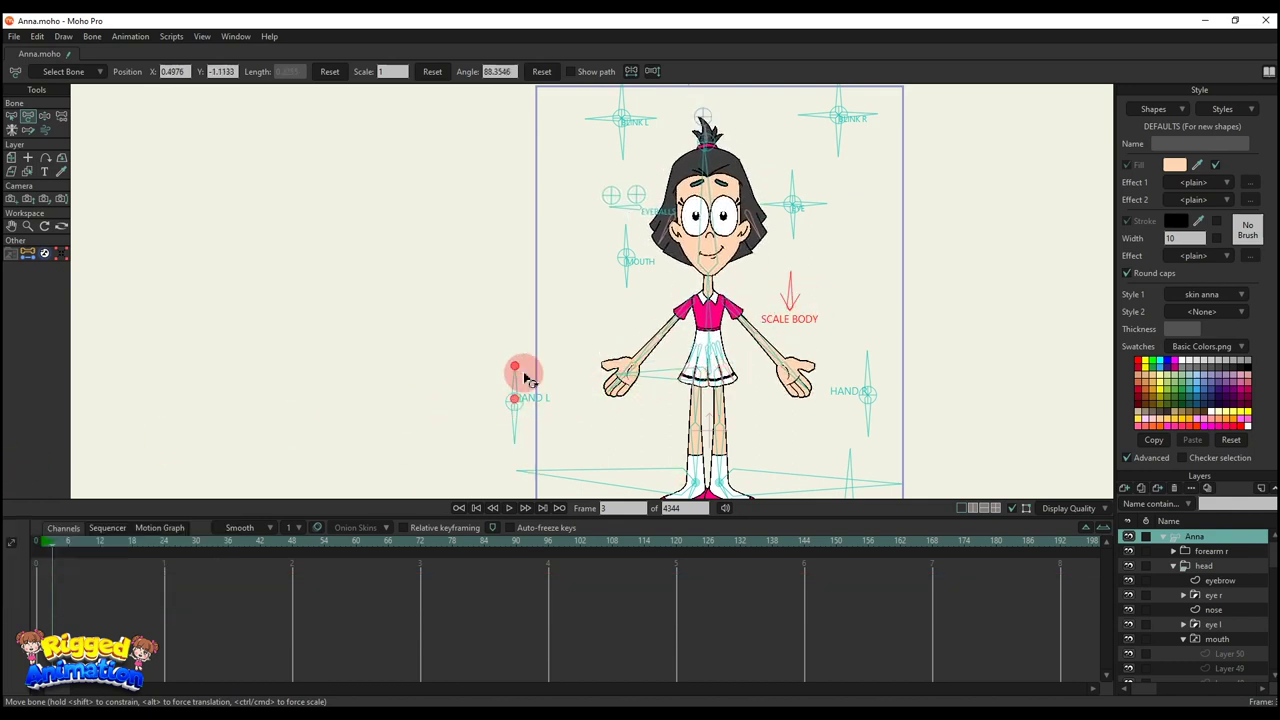
Step: Rotate the HAND L and HAND R control bones outward at frame 3 to switch both hands to side poses
scroll(521, 372, up, 2)
drag(517, 373, 246, 355)
scroll(526, 385, up, 3)
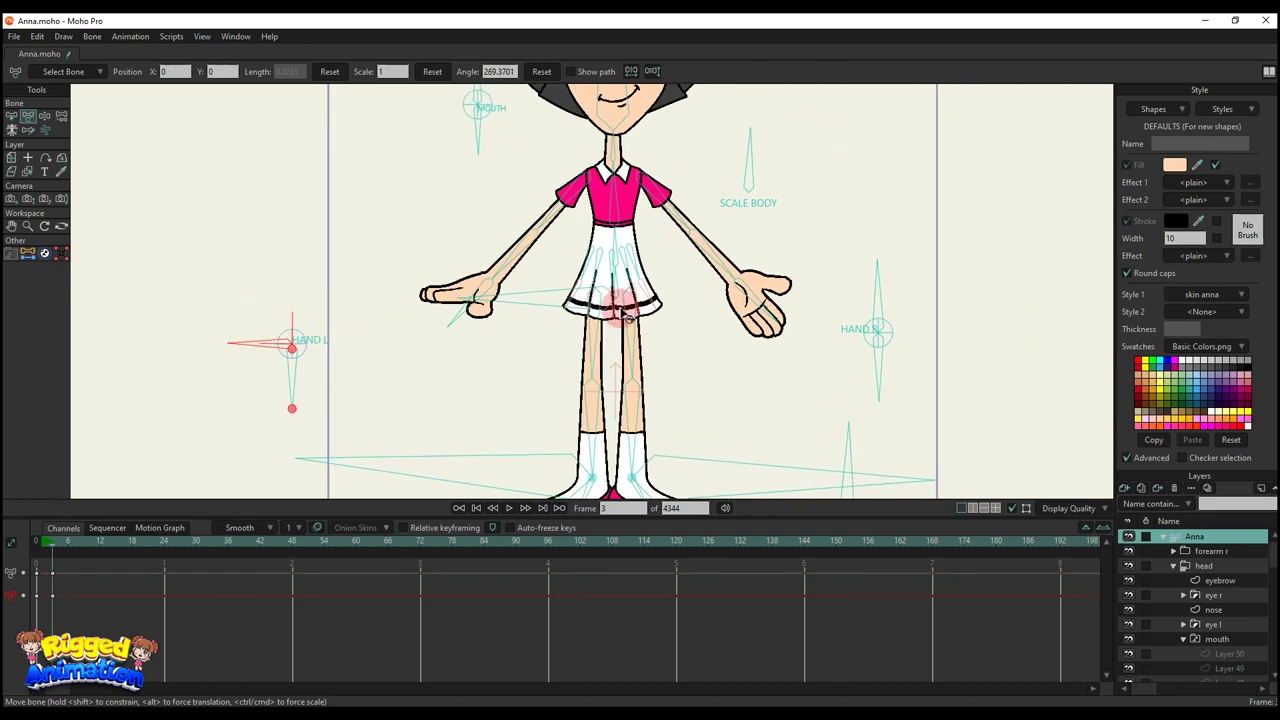
drag(860, 280, 929, 357)
Step: Bend the arm on the HAND L side to the waist, lower it beside the body, and adjust the HAND L control
drag(480, 295, 593, 258)
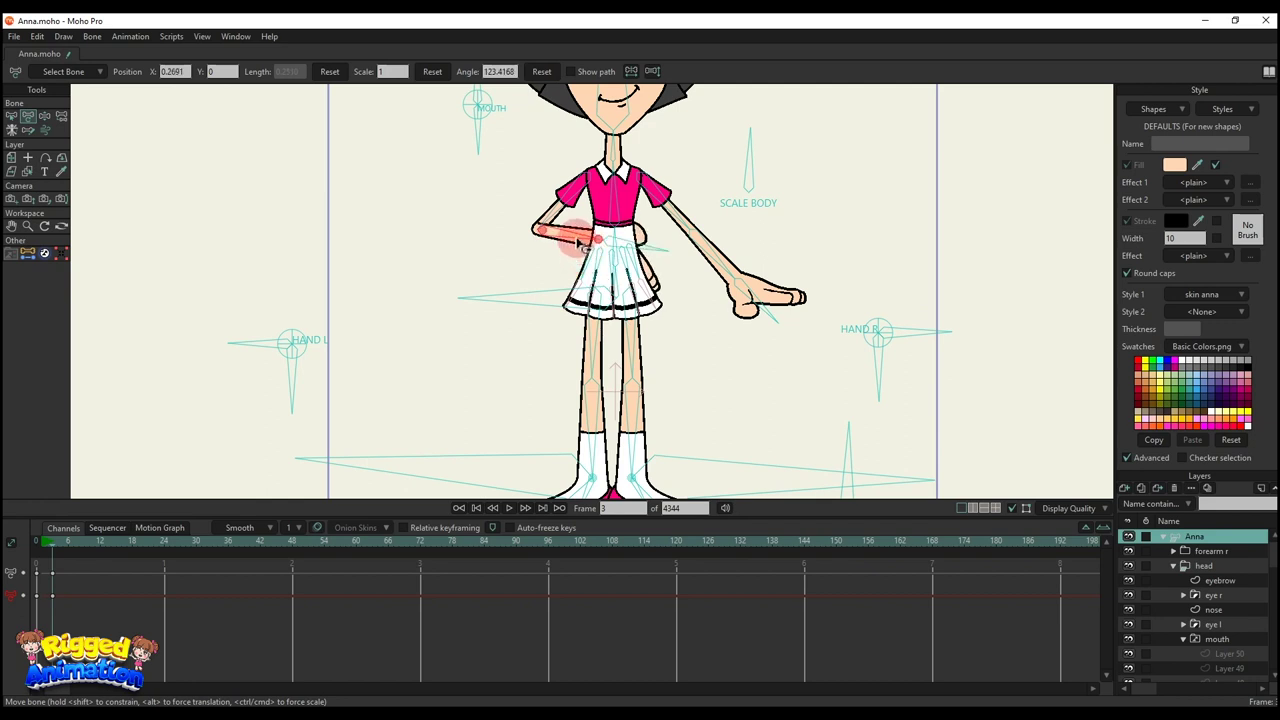
drag(582, 243, 495, 300)
drag(266, 371, 310, 392)
drag(512, 261, 457, 286)
click(206, 420)
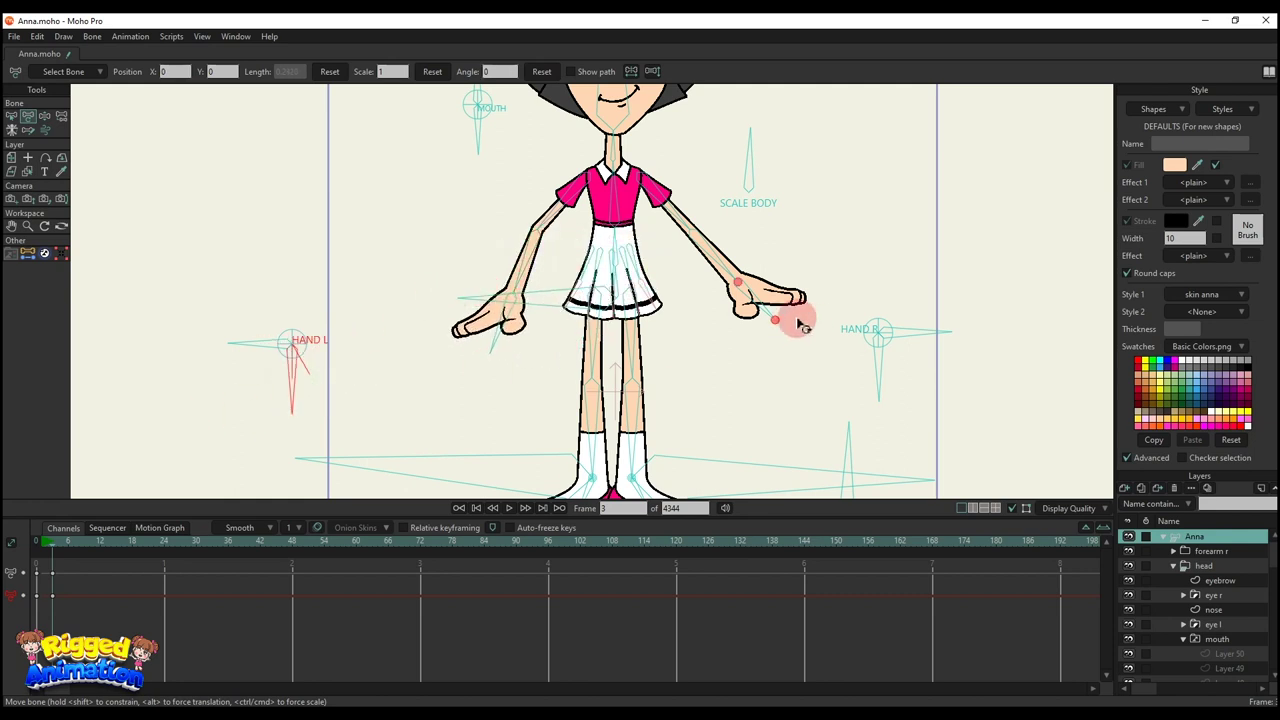
Step: Lower the arm on the HAND R side beside the body and adjust the HAND R control bone
drag(800, 323, 729, 283)
click(877, 375)
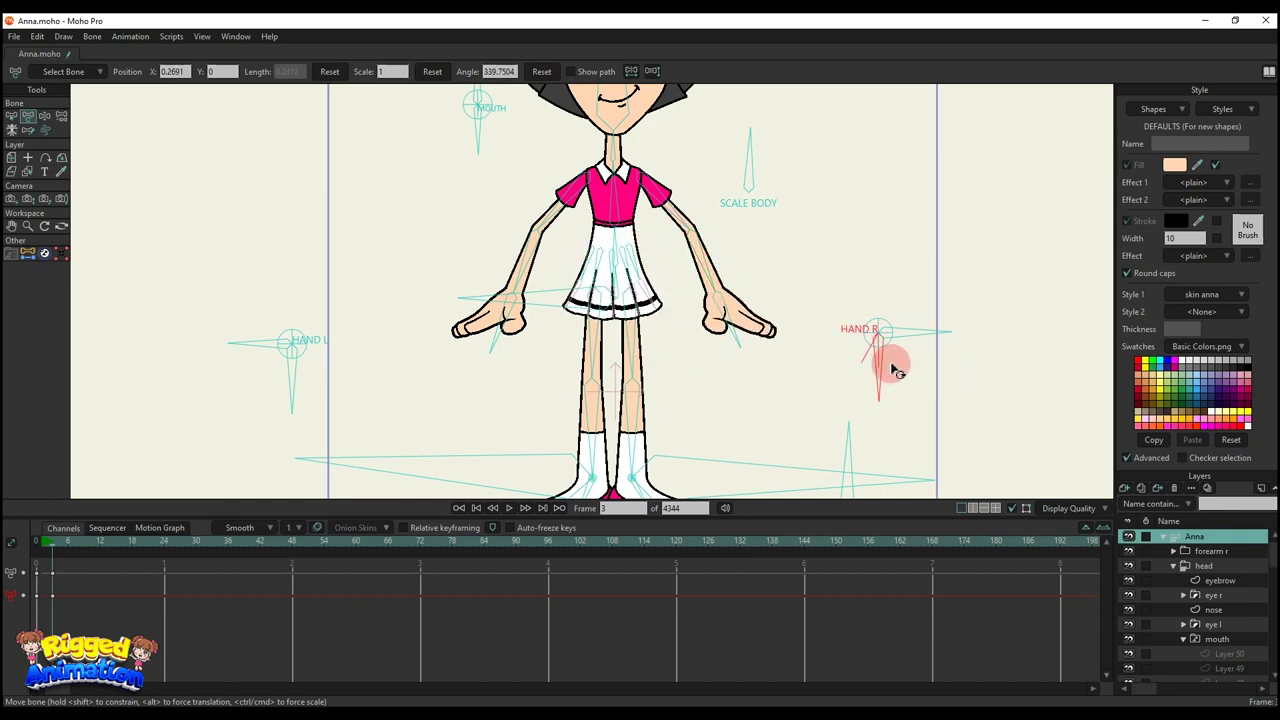
drag(780, 332, 734, 286)
scroll(734, 286, down, 2)
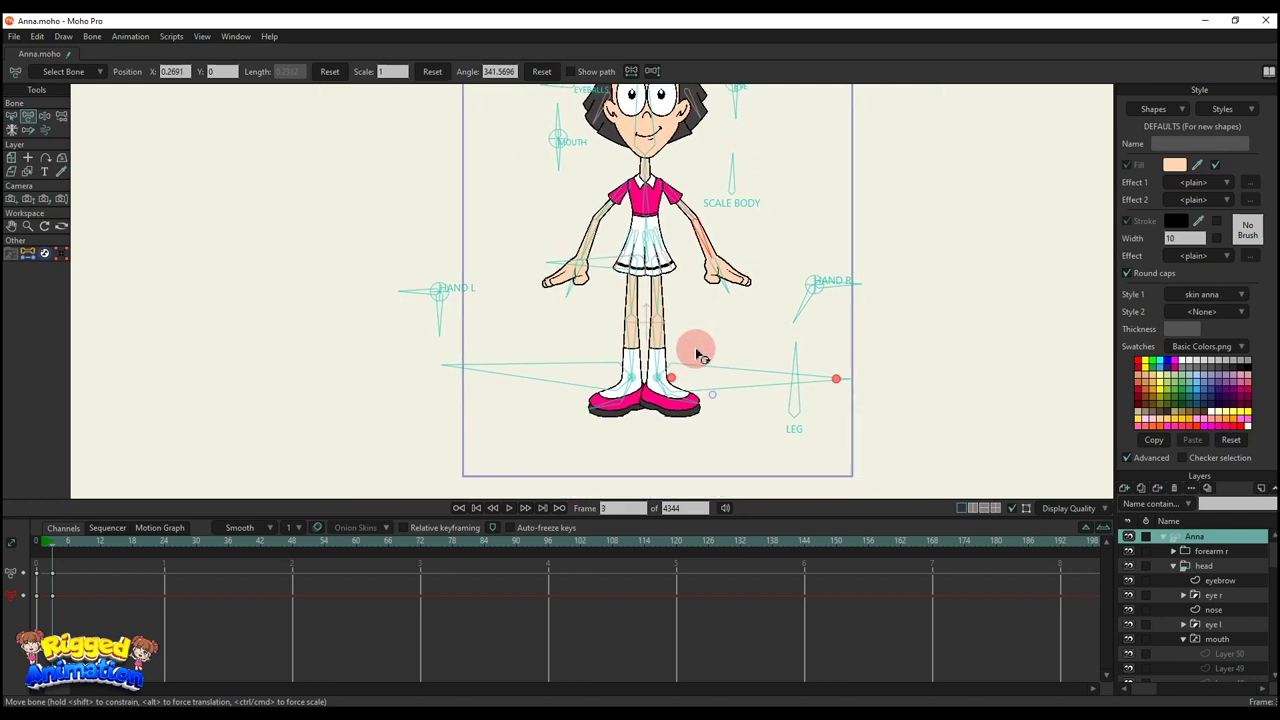
Step: Cross the character's legs with the foot bones and rotate the LEG control to swap which leg is in front
scroll(697, 350, up, 3)
mouse_move(656, 390)
mouse_down()
mouse_move(618, 401)
mouse_move(594, 360)
mouse_move(641, 331)
mouse_move(648, 366)
mouse_up()
scroll(646, 334, down, 2)
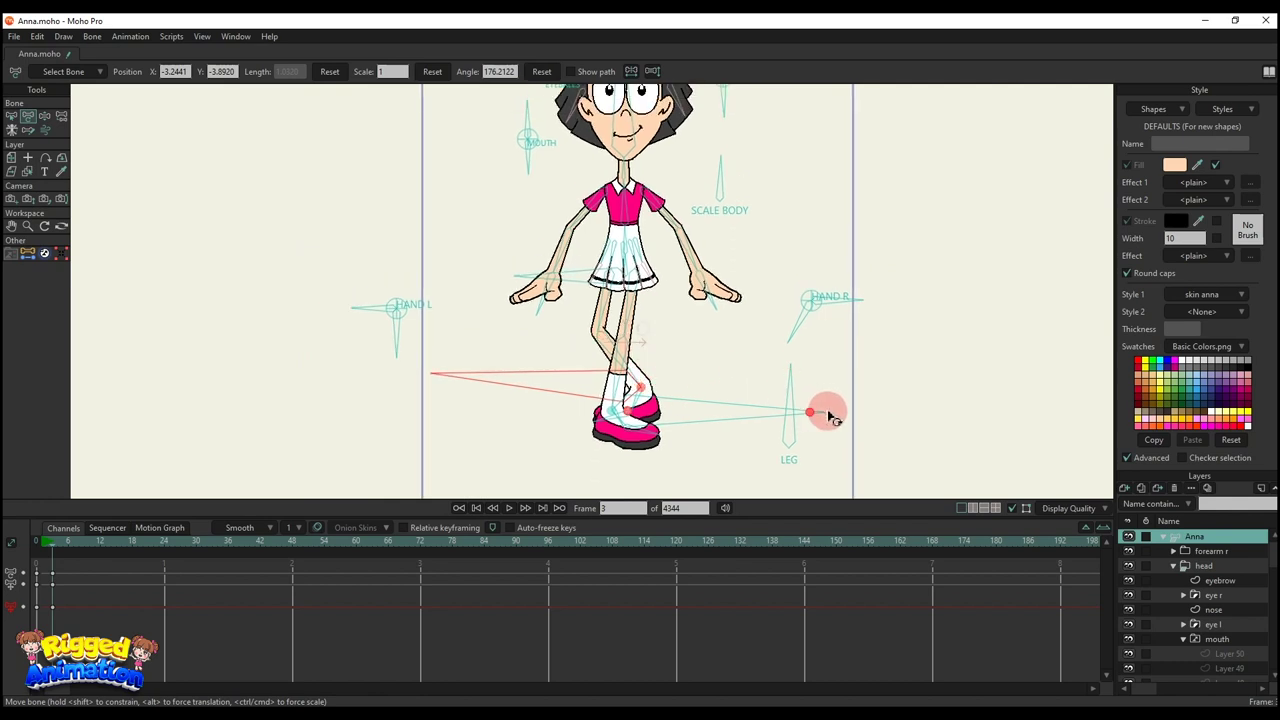
drag(786, 395, 656, 491)
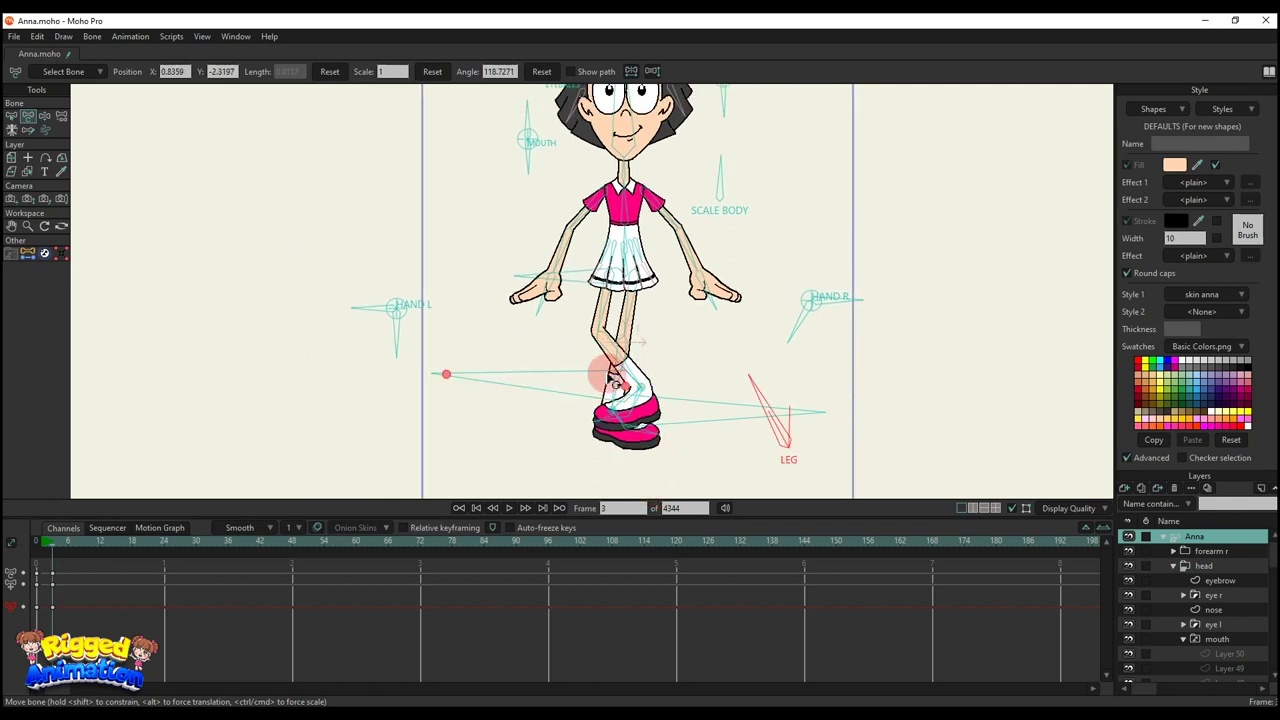
drag(628, 394, 672, 386)
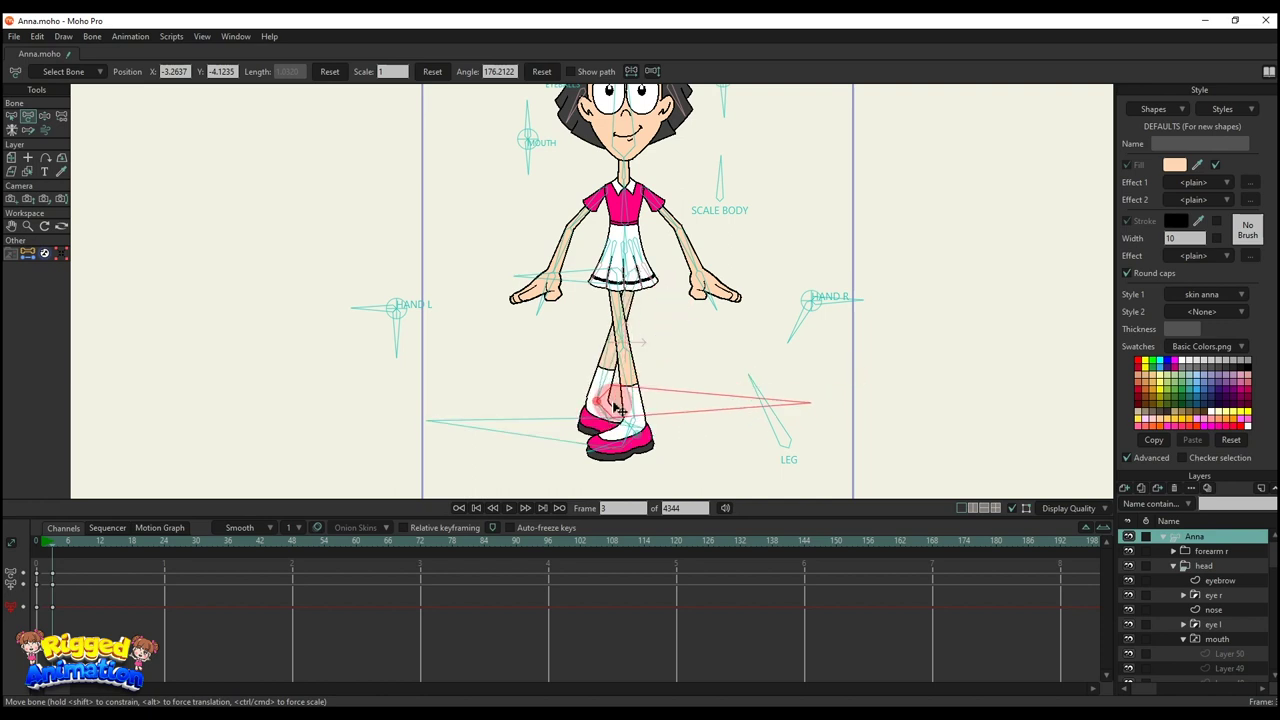
drag(760, 398, 757, 372)
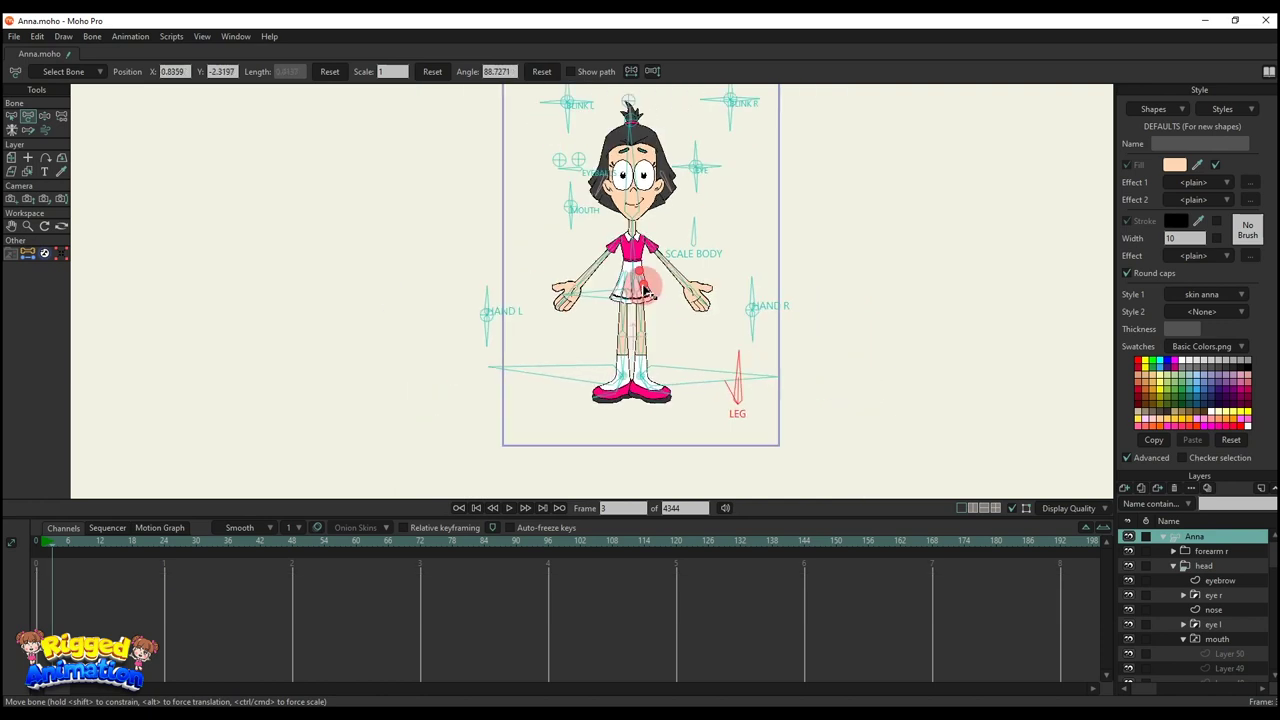
Step: Lower the character's hips at frame 3 so that both knees bend
click(643, 345)
key(z)
drag(632, 340, 626, 371)
scroll(641, 360, up, 4)
Step: Adjust the skirt bones on the bent-knee pose and move the timeline to frame 1
key(t)
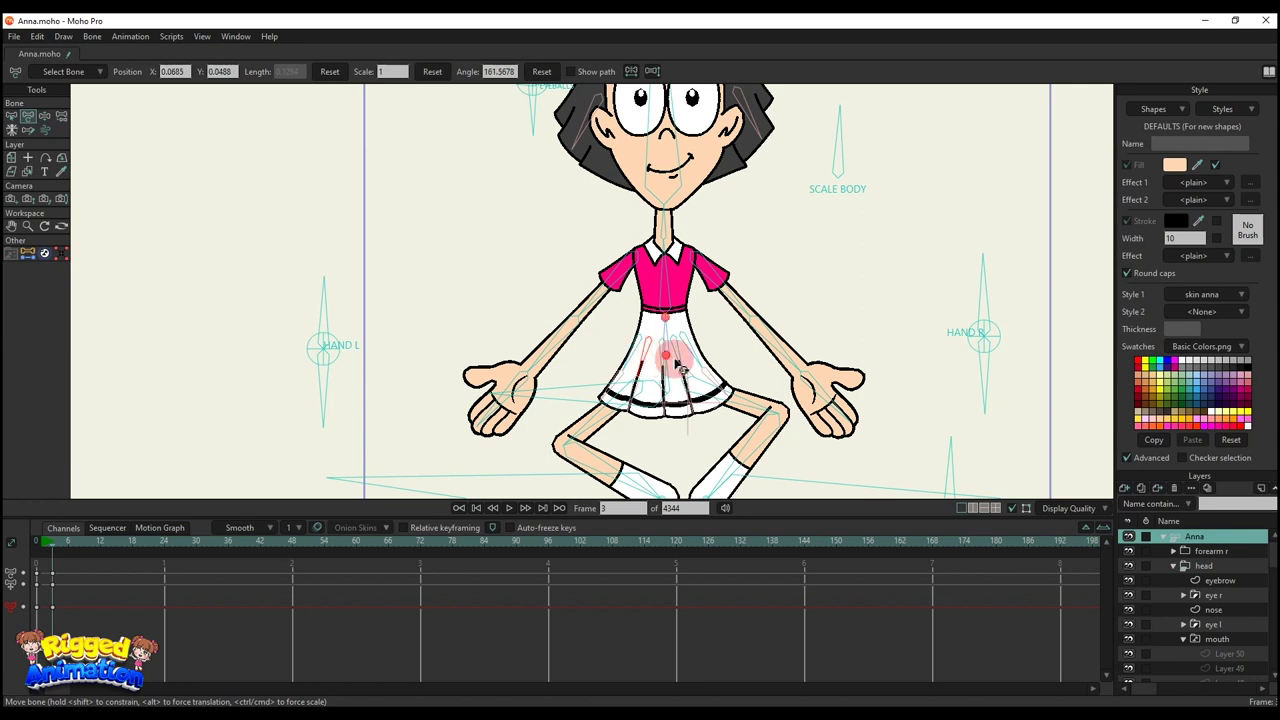
drag(680, 362, 687, 362)
scroll(676, 357, down, 4)
click(41, 544)
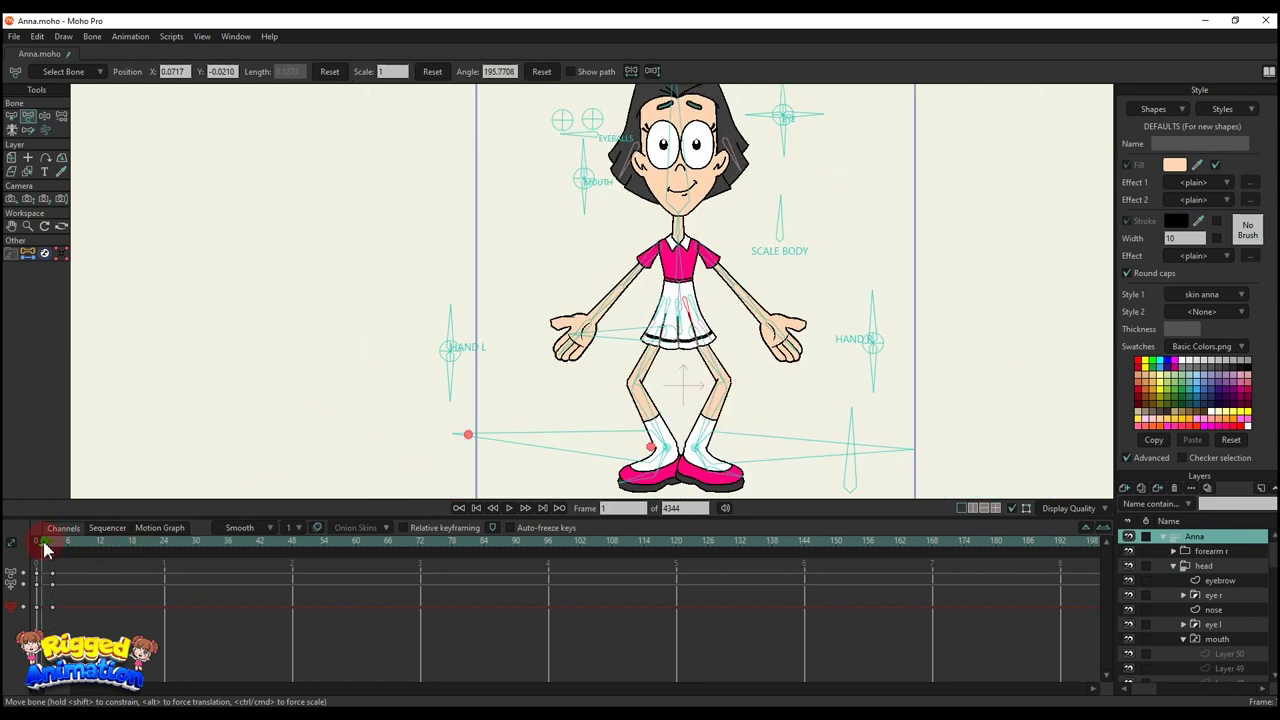
Step: Play back the knee-bend animation on the timeline
key(space)
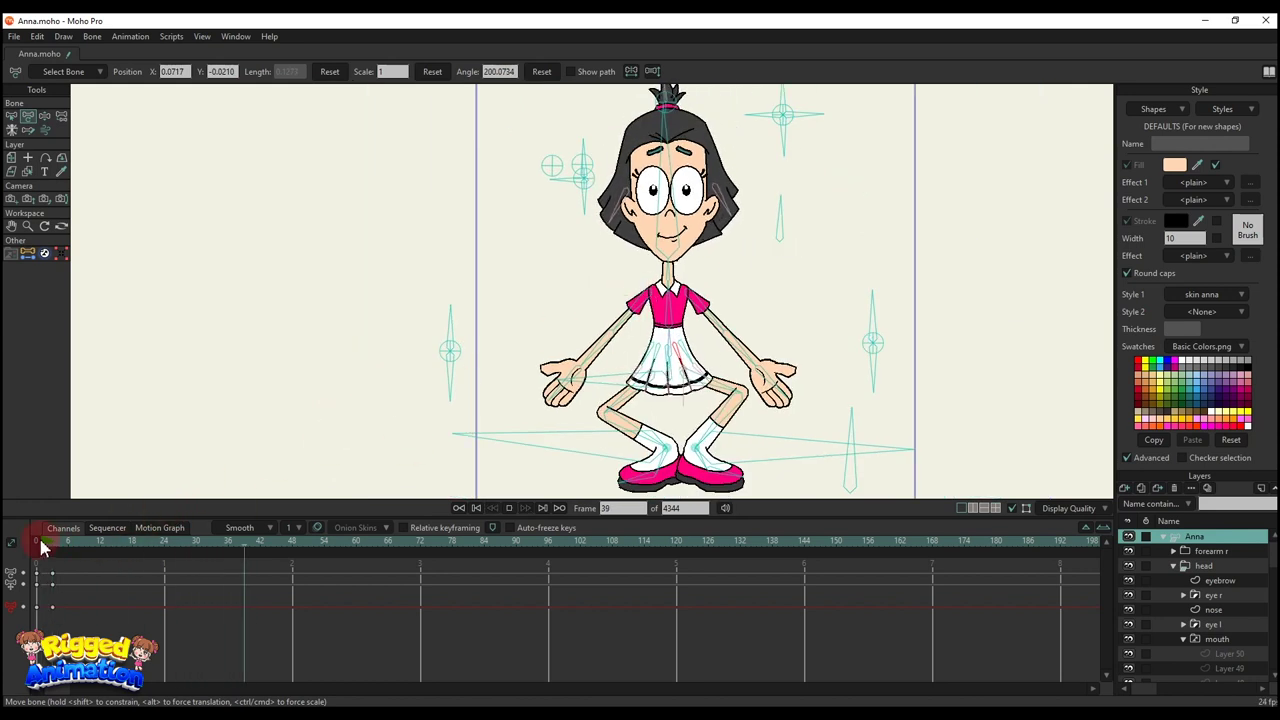
scroll(405, 393, down, 1)
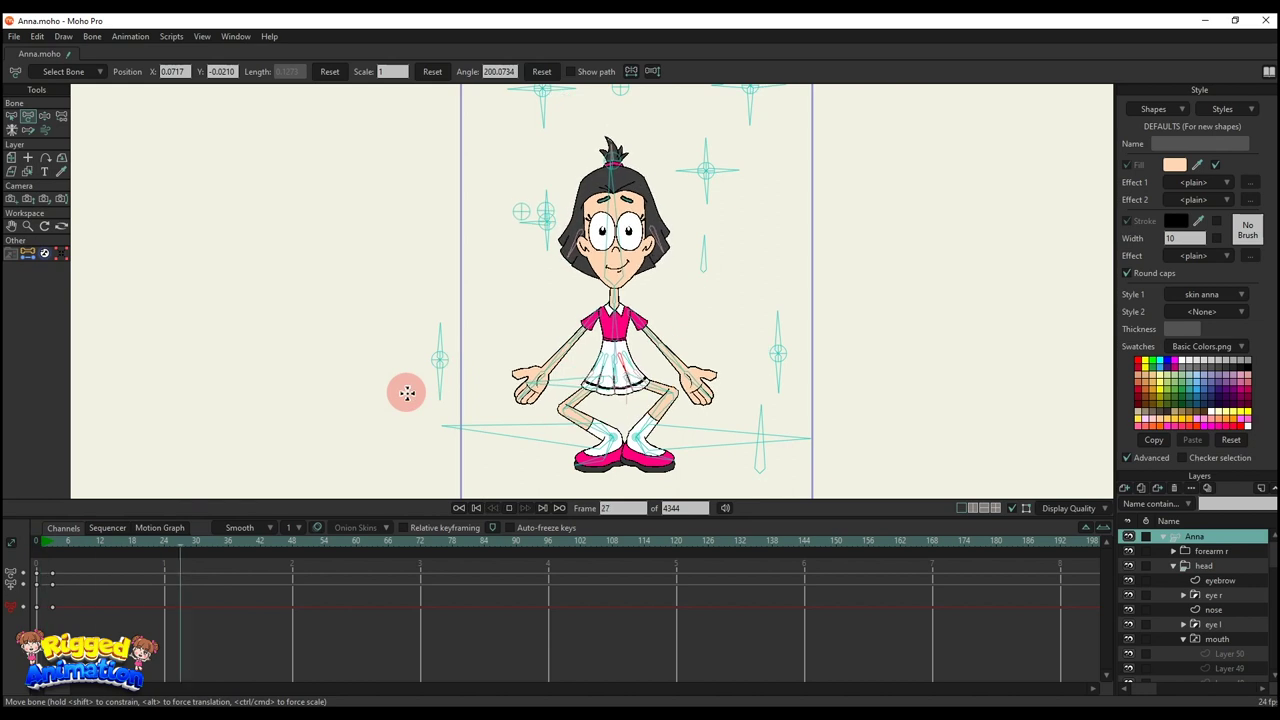
key(space)
Step: Delete all keyframes of the knee-bend test and show the character's list of actions
drag(105, 637, 9, 529)
key(Delete)
scroll(697, 361, down, 2)
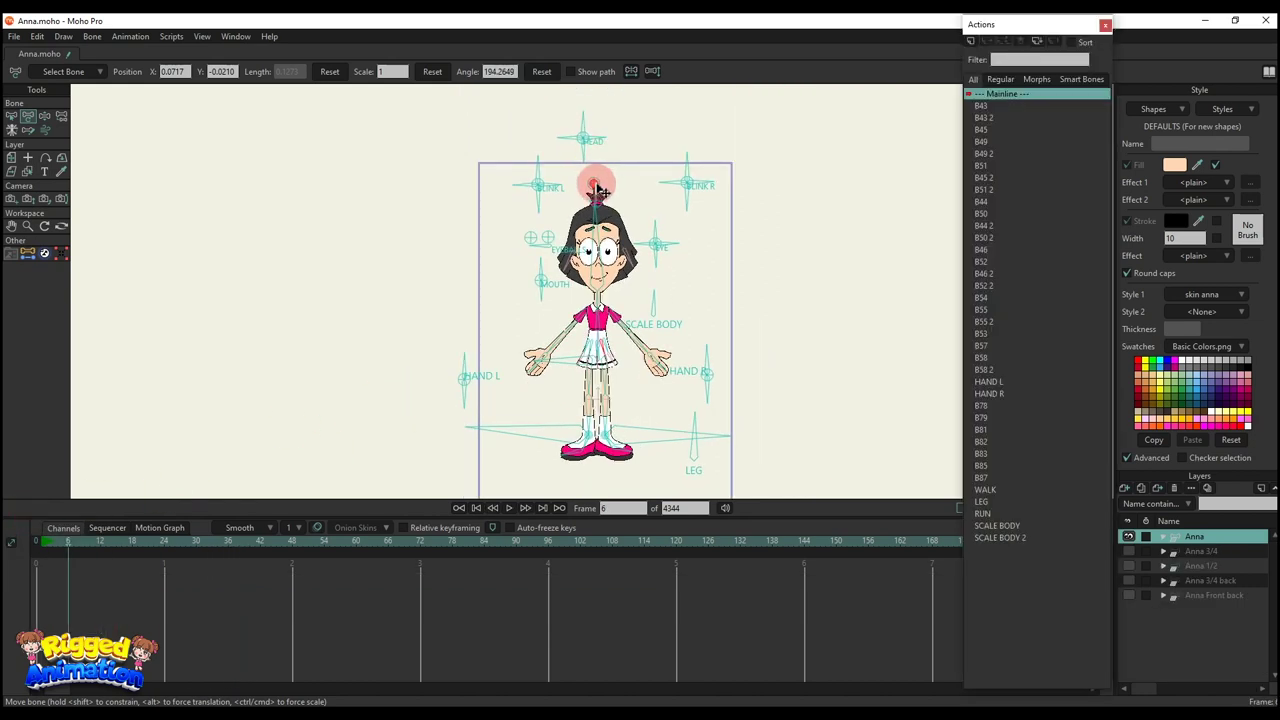
Step: Insert the WALK action into the main timeline at frame 39 and play back the walk cycle
drag(597, 190, 617, 166)
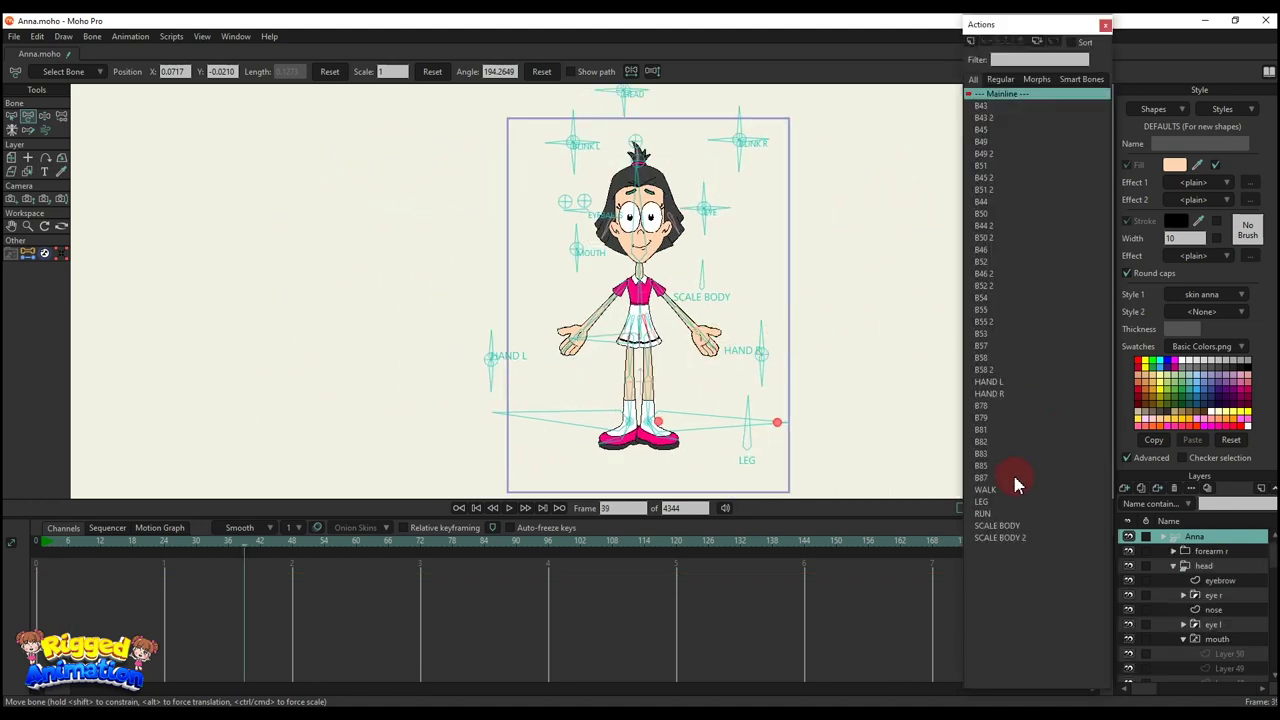
click(985, 490)
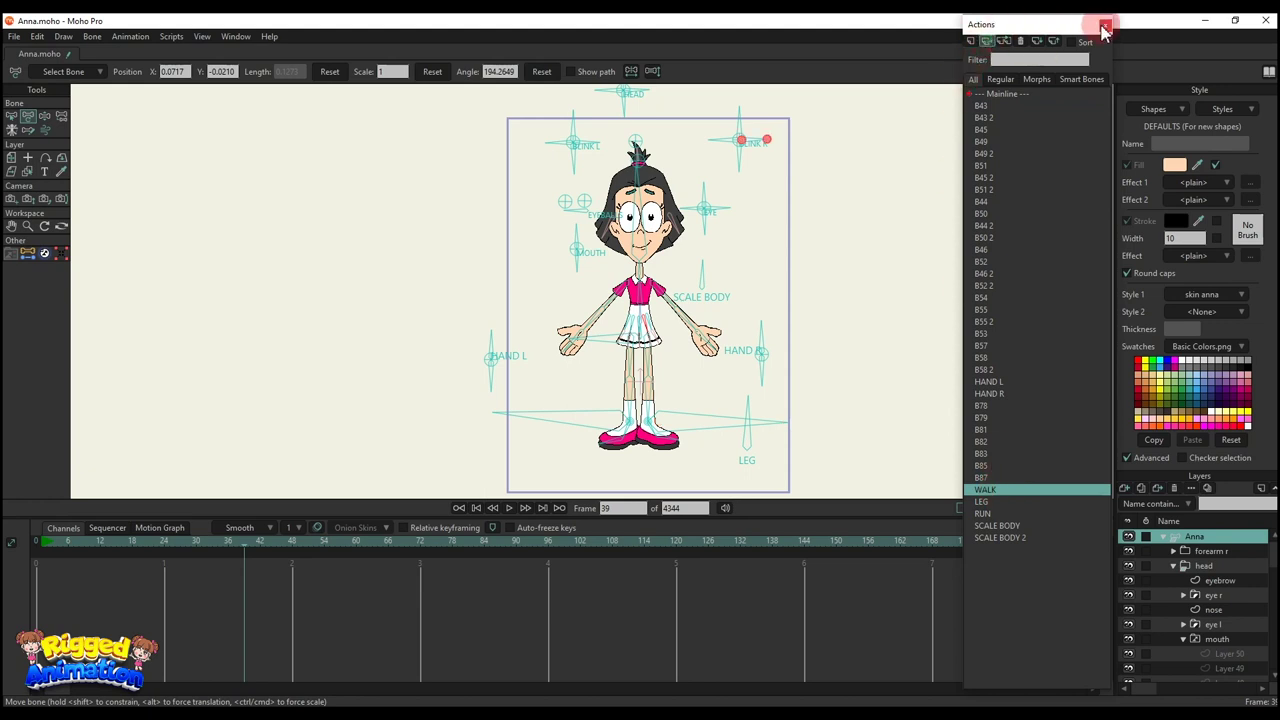
key(space)
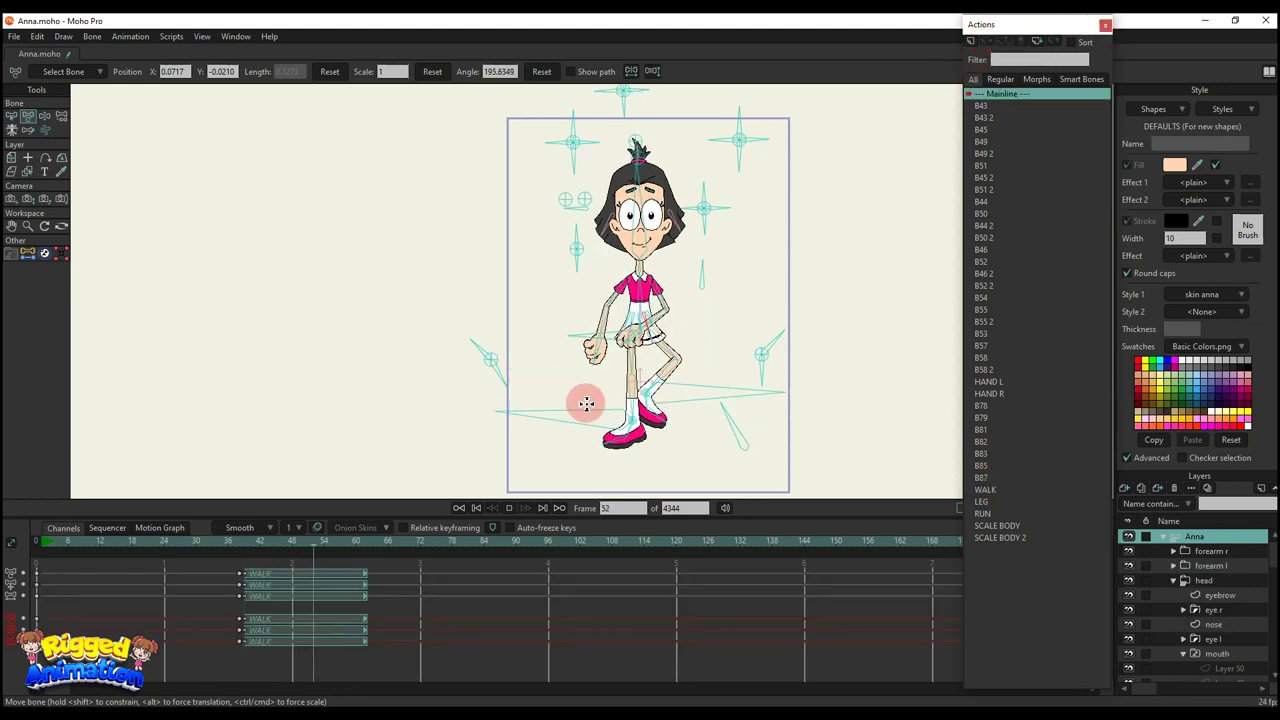
key(space)
key(space)
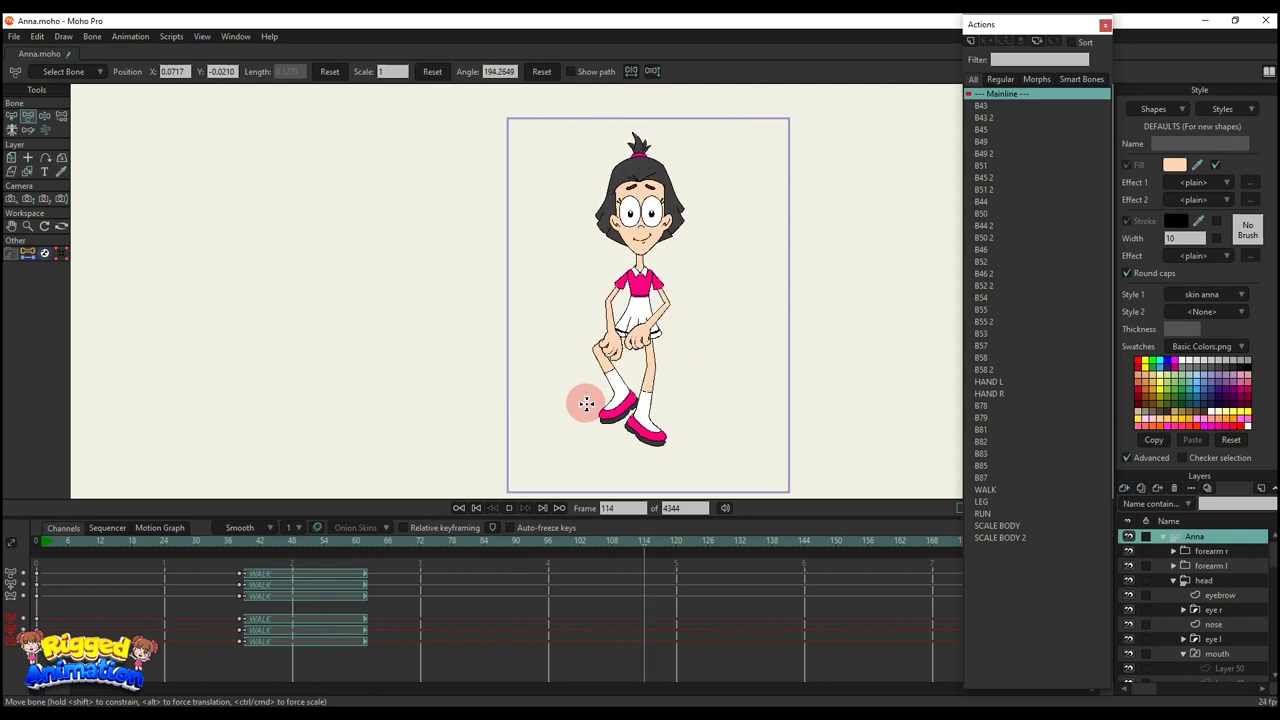
key(space)
Step: Insert the RUN action at frame 123 and play back the run cycle
click(985, 513)
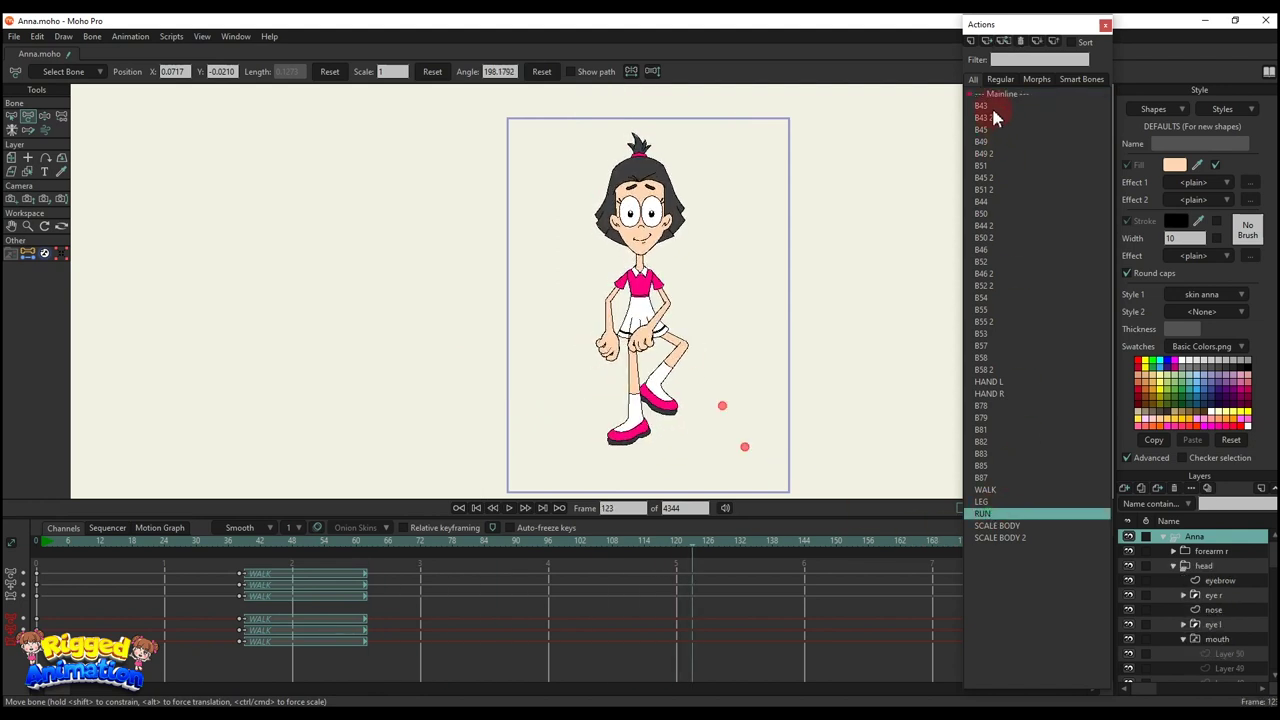
click(758, 607)
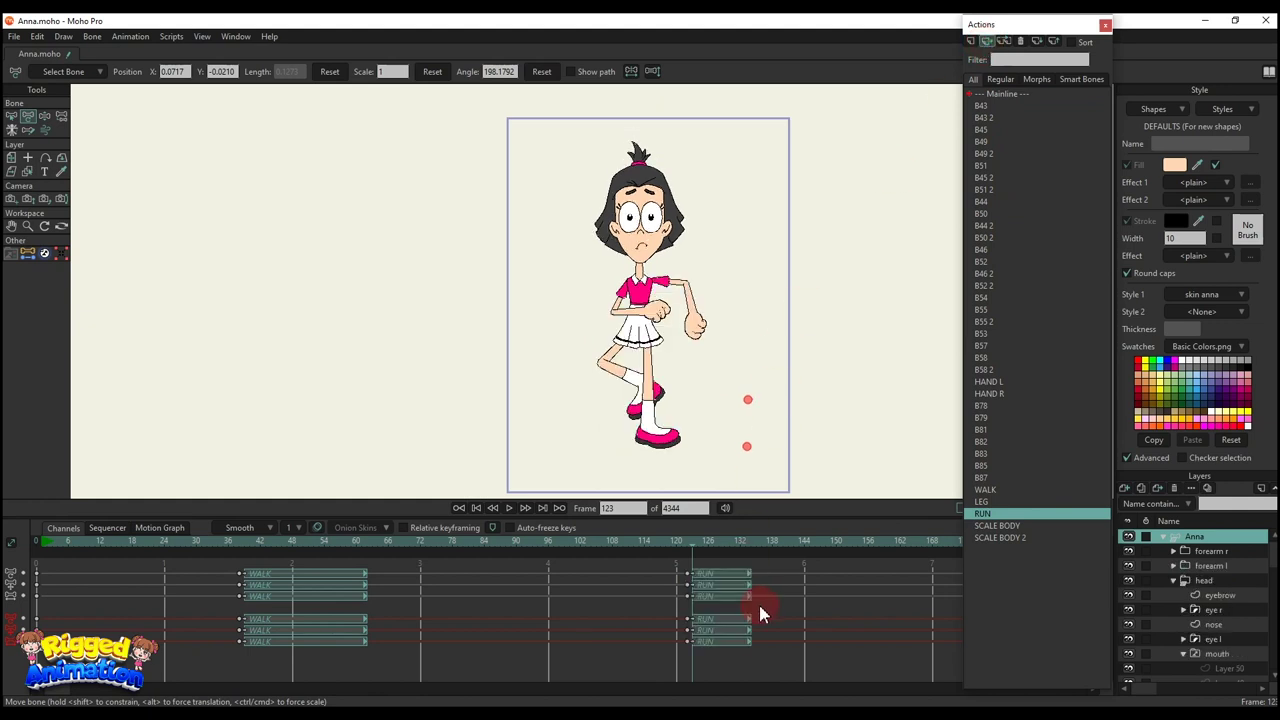
key(space)
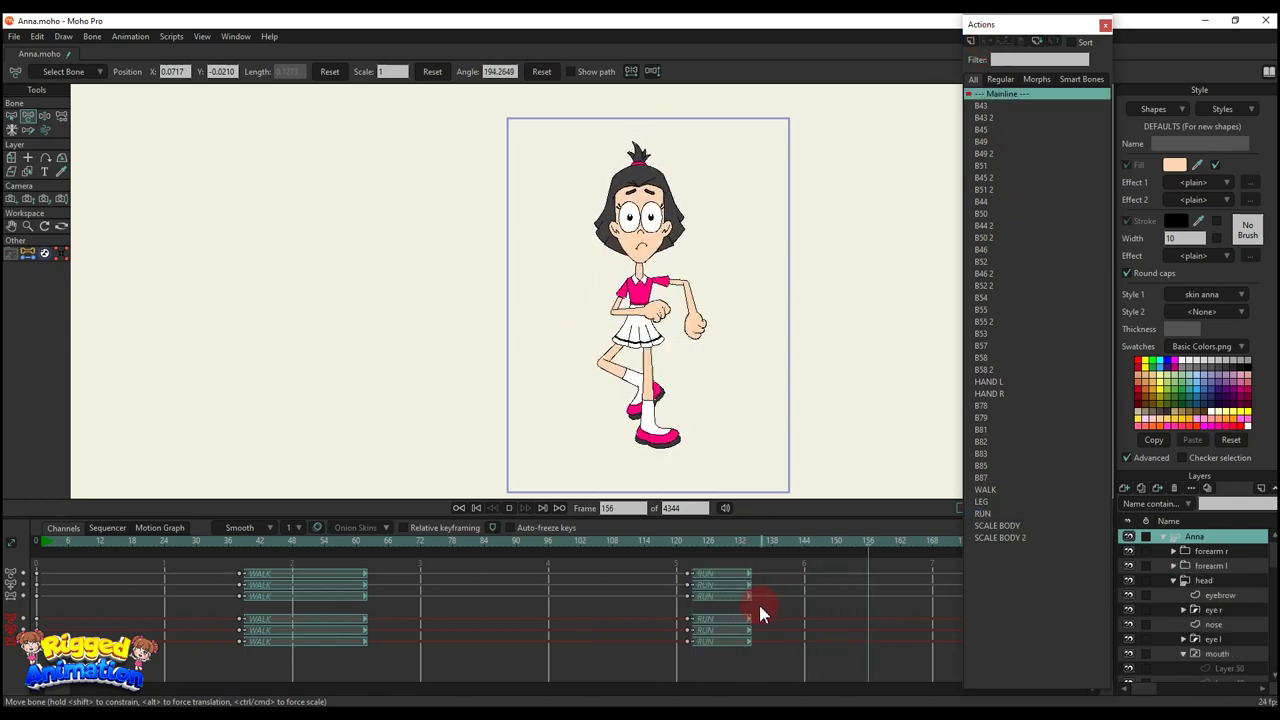
key(space)
Step: Return to frame 0 and delete all the WALK and RUN action keyframes from the timeline
click(270, 585)
click(36, 542)
drag(775, 655, 5, 465)
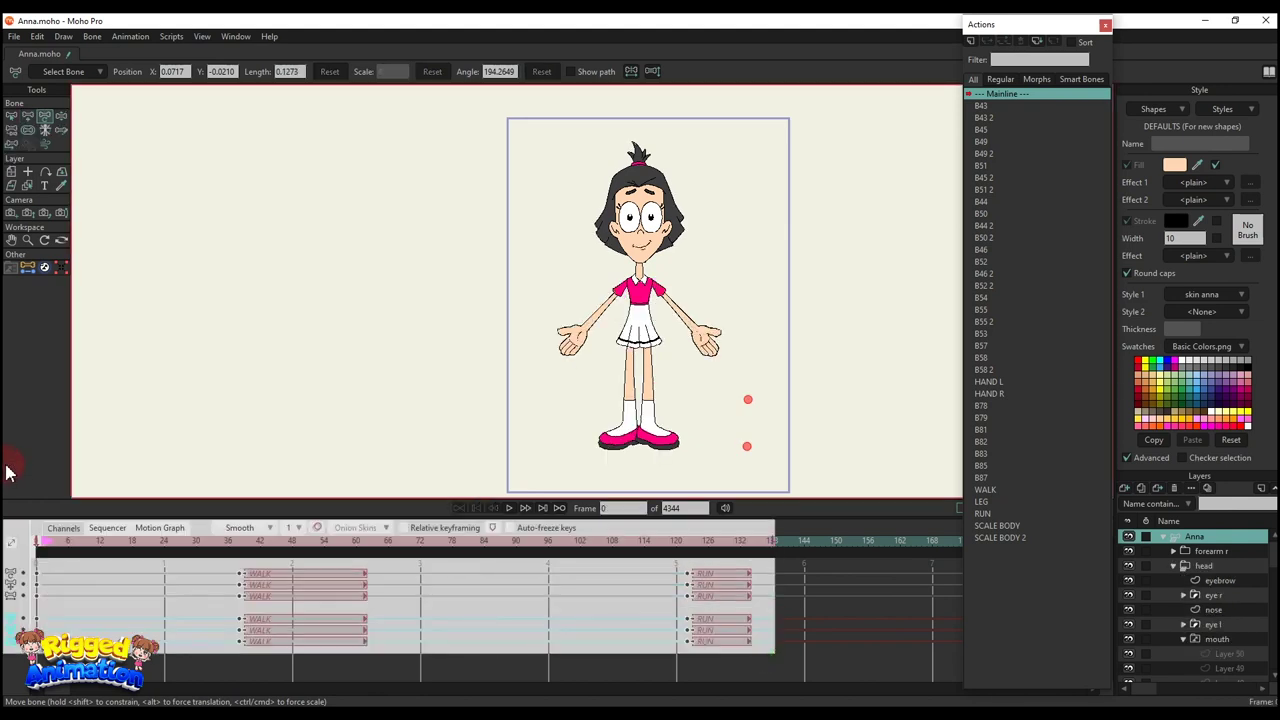
key(Delete)
Step: Hide the Anna layer, show and select the Anna 3/4 layer, and go to frame 4
click(1163, 550)
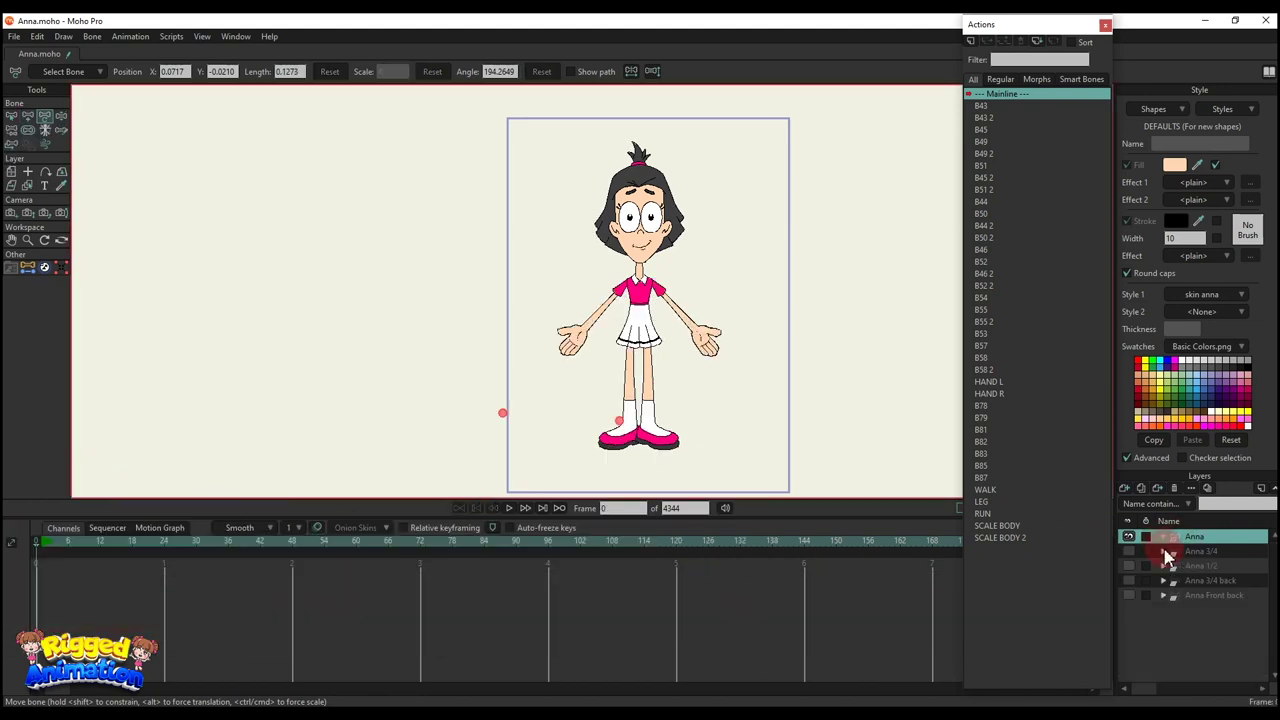
click(1128, 551)
click(1196, 553)
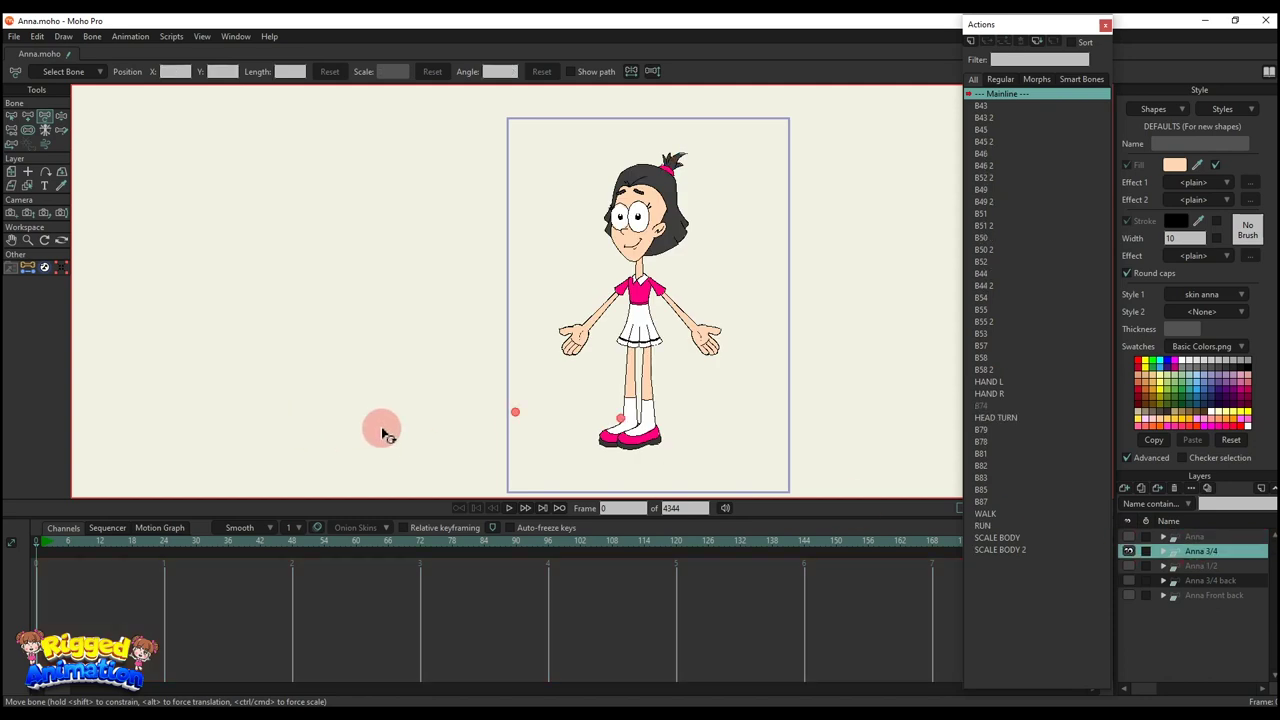
click(56, 546)
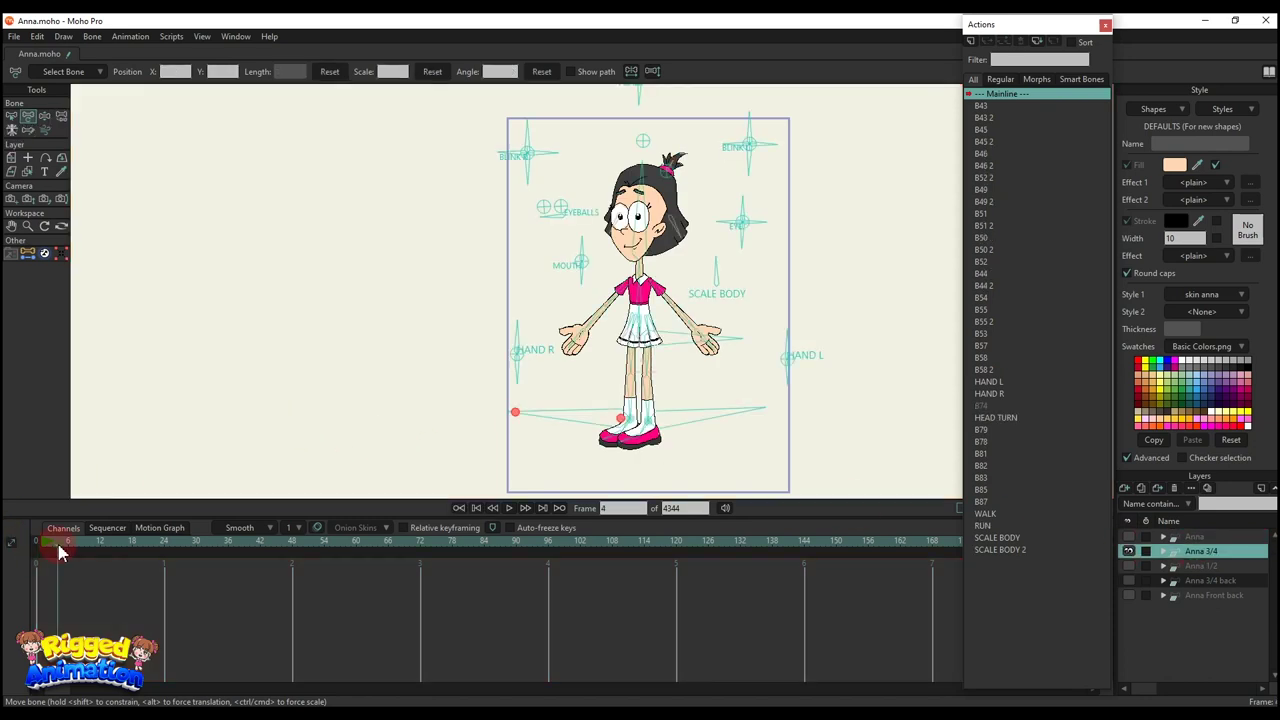
Step: Test the three-quarter view's head movement by rotating a bone of the HEAD control
scroll(502, 278, down, 3)
scroll(618, 140, up, 4)
scroll(622, 133, up, 3)
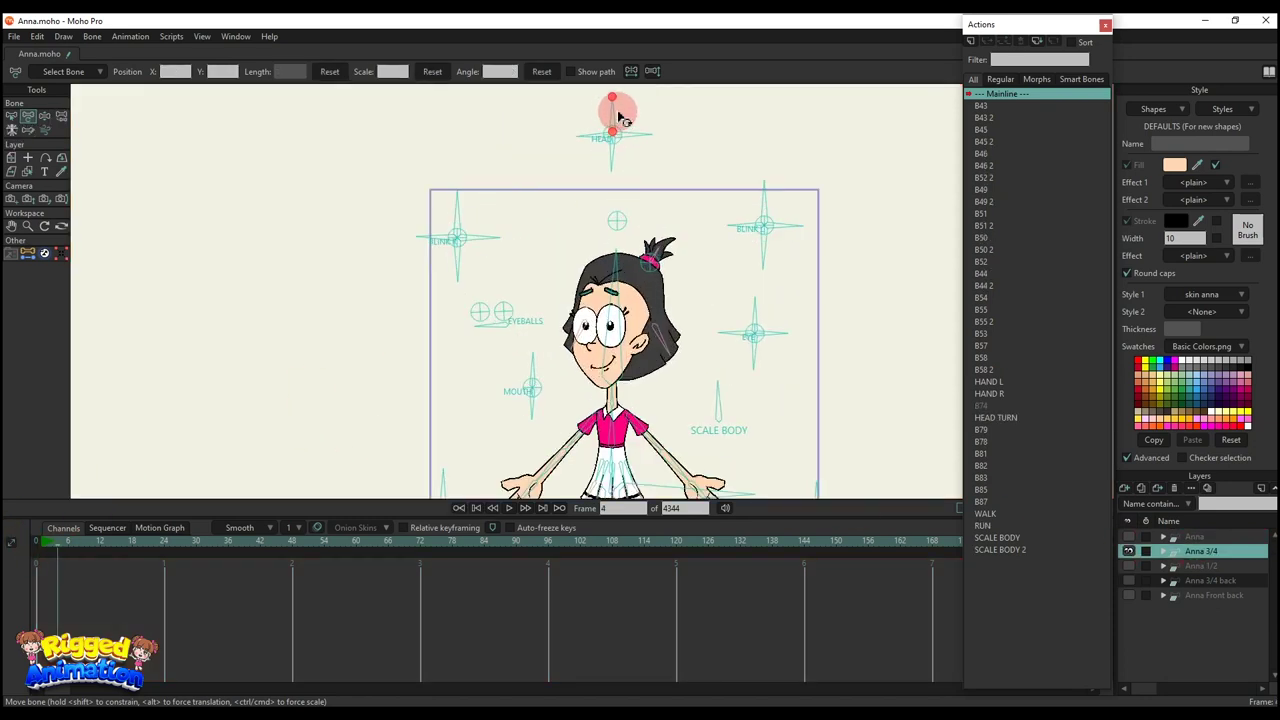
drag(622, 152, 615, 190)
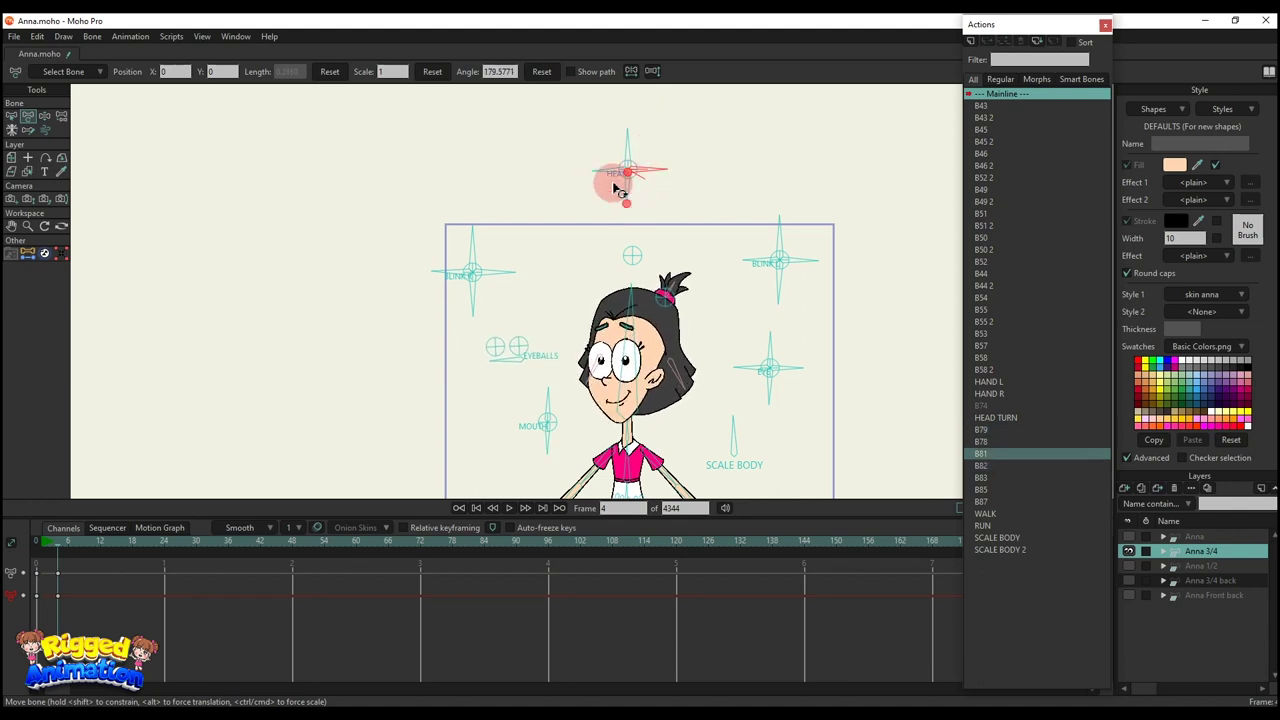
Step: Rotate the bones of the blink control above EYEBALLS to test the eyelids and eyebrows, resetting each bone's angle
drag(490, 250, 535, 200)
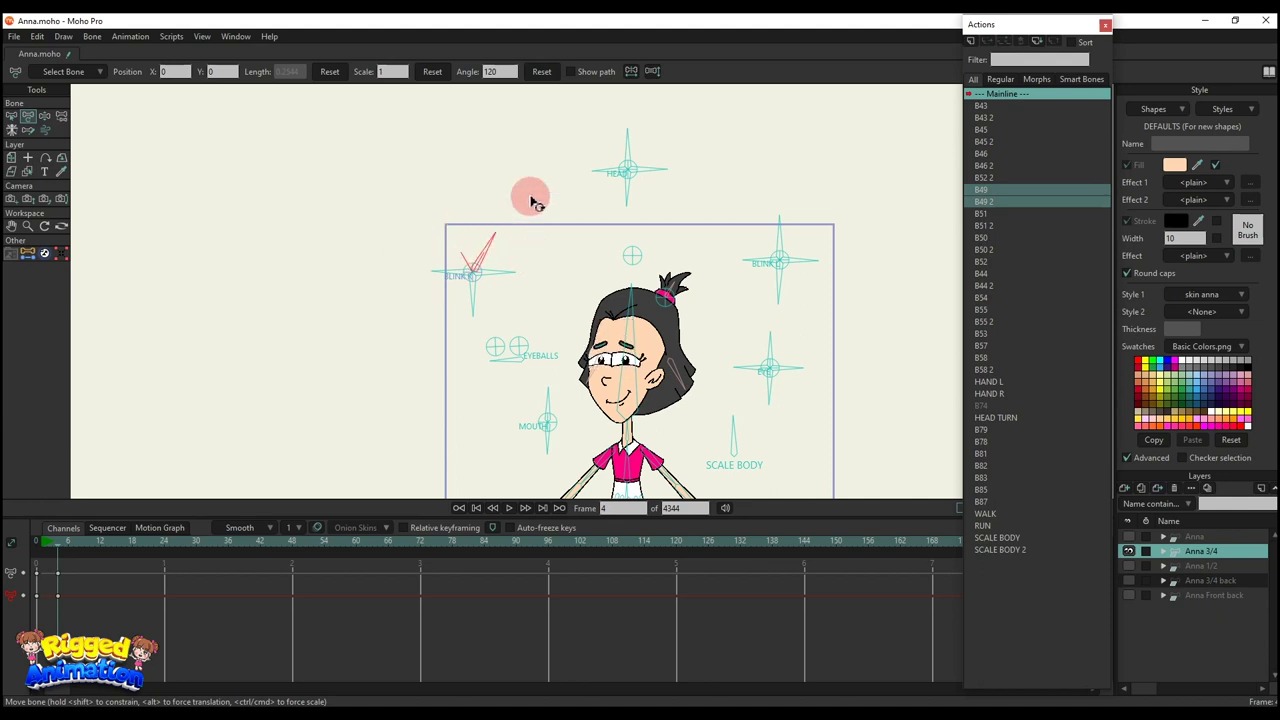
click(541, 72)
drag(450, 274, 516, 108)
click(541, 74)
click(478, 298)
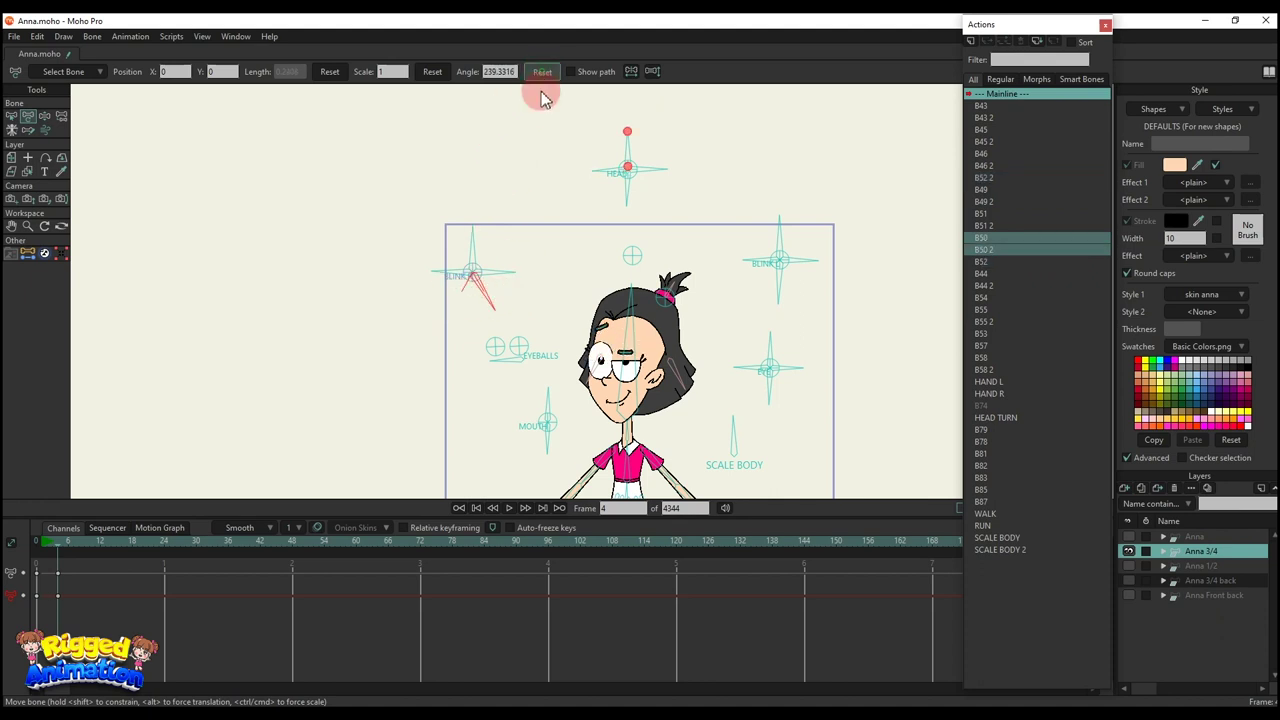
click(541, 74)
drag(492, 271, 490, 318)
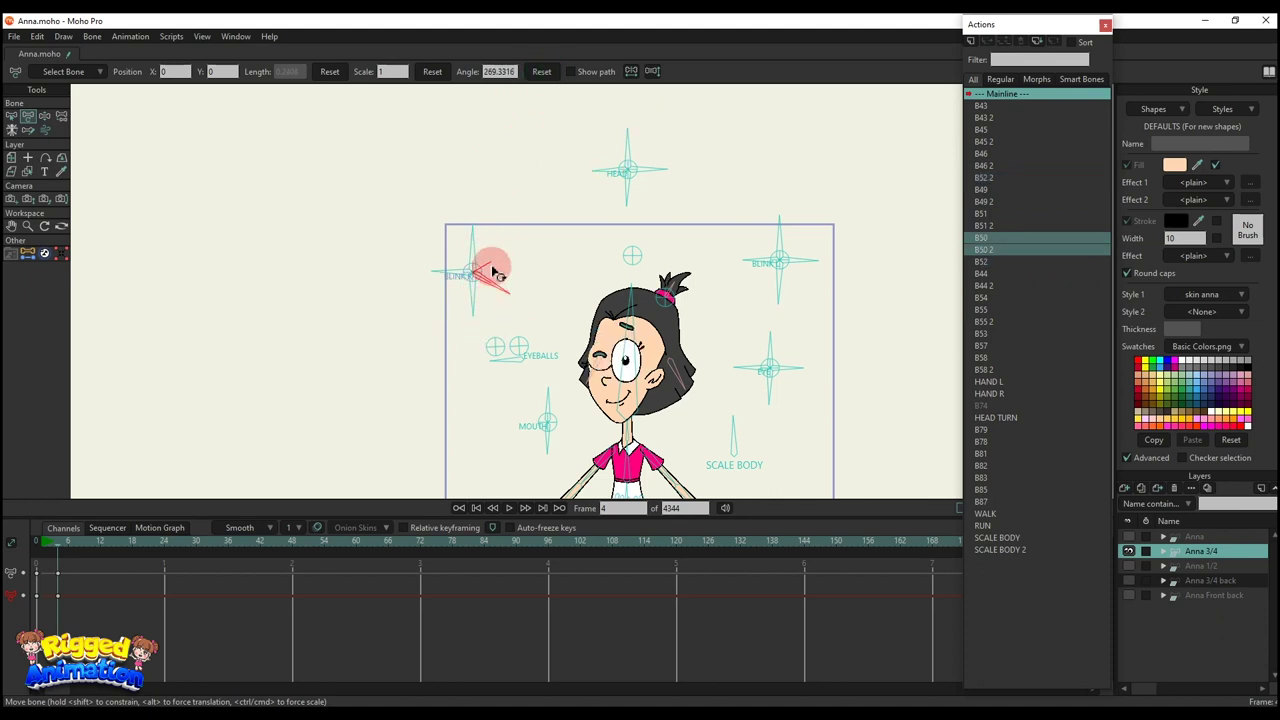
click(541, 72)
Step: Rotate the bones of the blink control above the EYE control to test eyelids and eyebrows, resetting their angles
click(790, 257)
drag(782, 240, 820, 274)
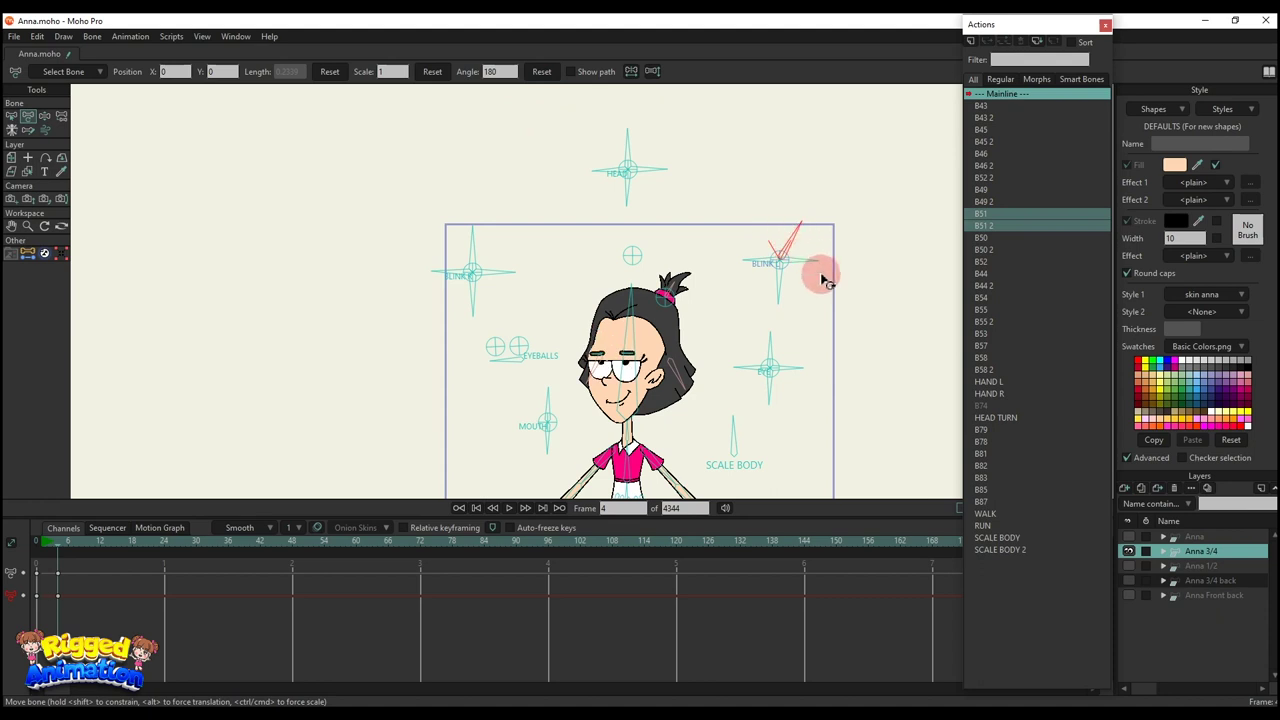
click(541, 72)
click(630, 135)
drag(779, 226, 803, 329)
click(541, 72)
click(797, 267)
click(528, 118)
click(541, 72)
click(849, 281)
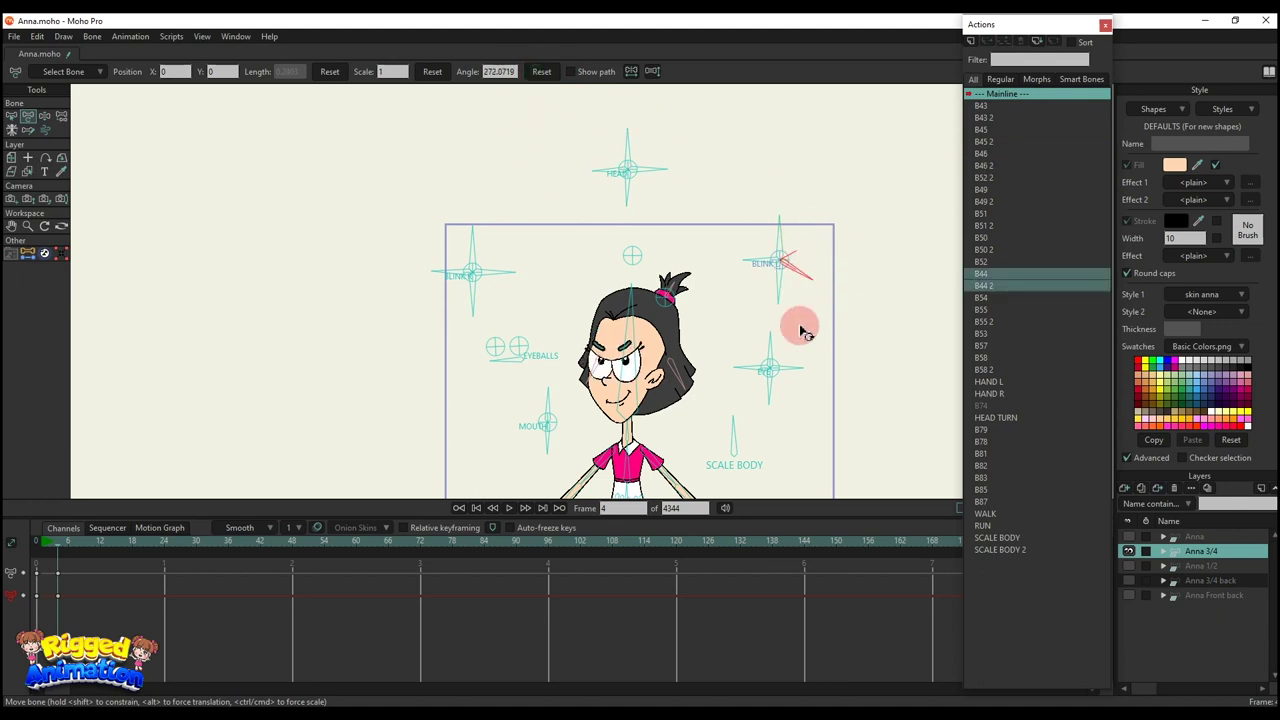
click(529, 108)
click(541, 77)
Step: Adjust the EYEBALLS control bone to shift the character's pupils
scroll(766, 369, up, 1)
drag(766, 369, 730, 297)
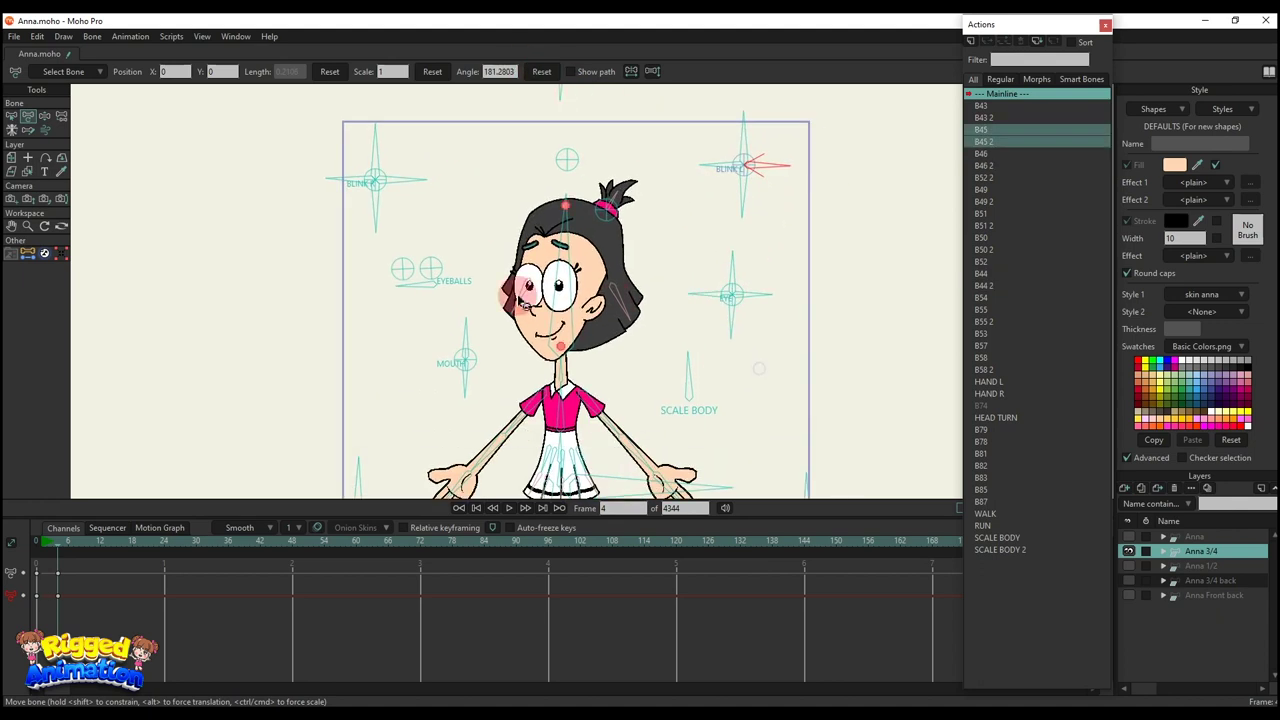
scroll(518, 286, up, 1)
mouse_move(422, 292)
mouse_down()
mouse_move(419, 278)
mouse_move(410, 313)
mouse_move(427, 304)
mouse_move(420, 288)
mouse_up()
click(733, 318)
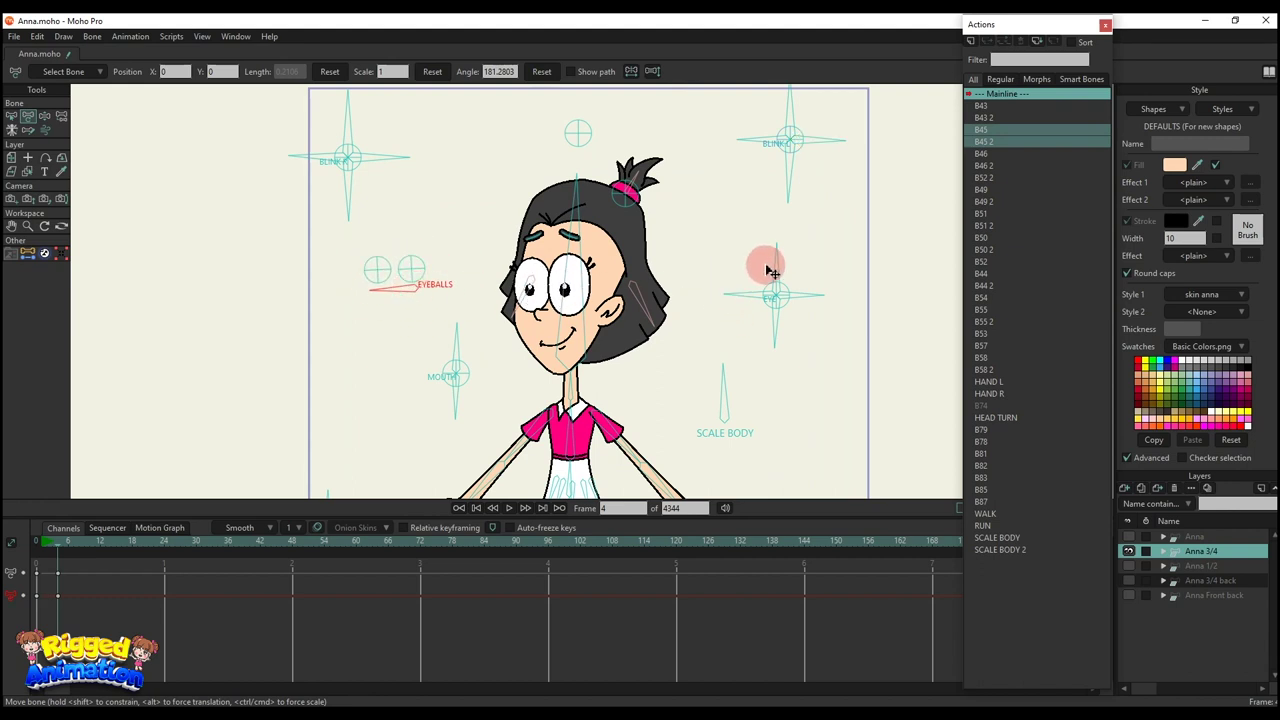
Step: Rotate the EYE control's bones to distort the character's eyeballs and play the timeline to frame 20
drag(770, 270, 771, 363)
key(space)
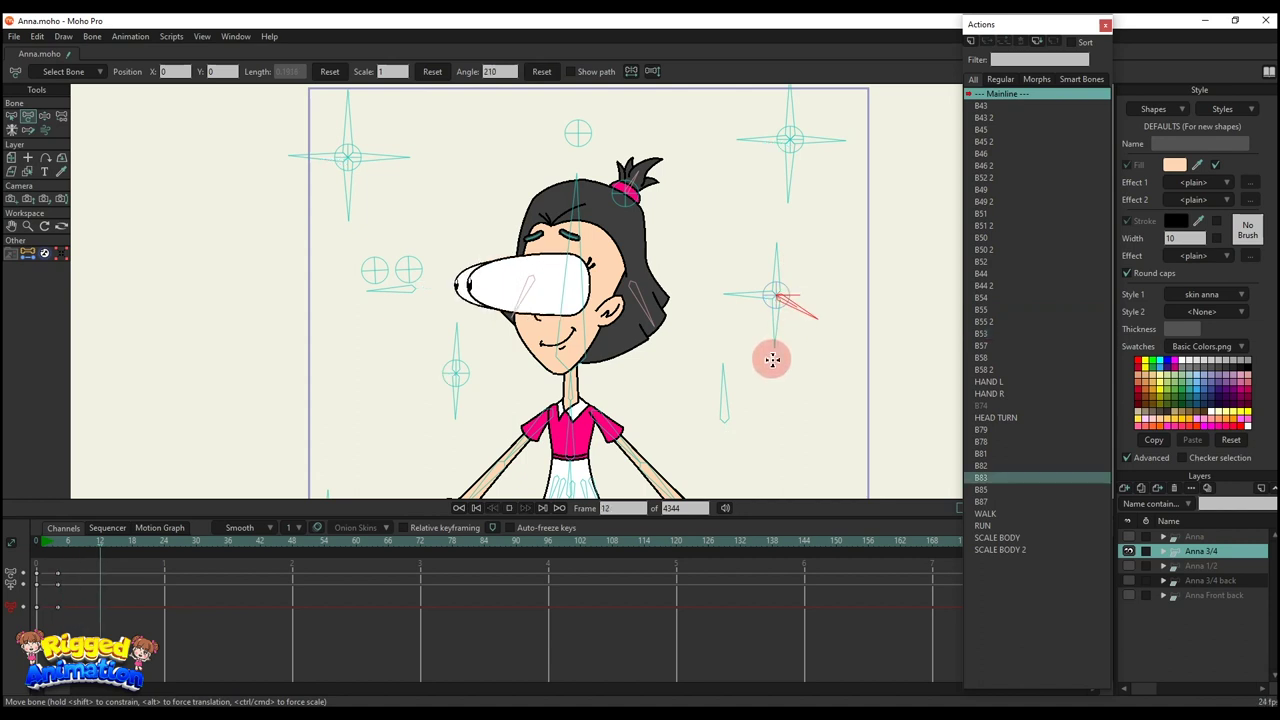
drag(812, 290, 810, 340)
Step: Rotate the bones of the MOUTH control at frame 20 to test the mouth shapes
click(571, 360)
scroll(505, 347, up, 2)
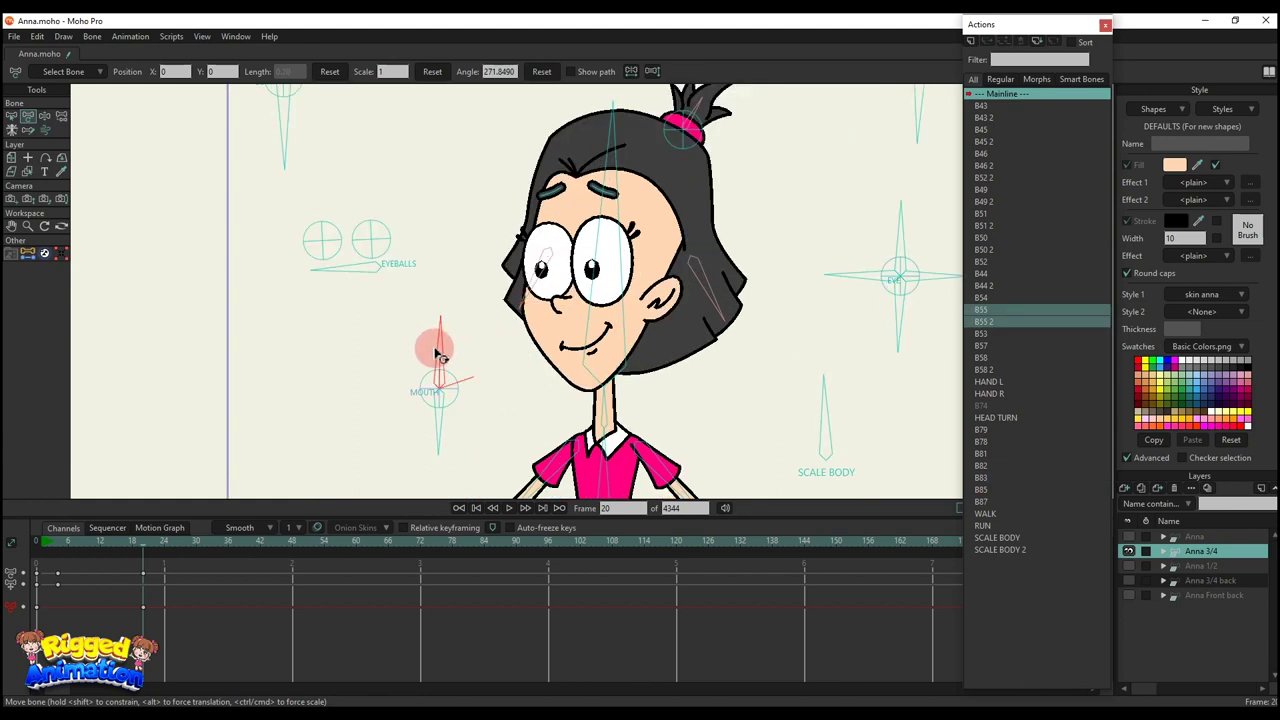
drag(462, 375, 447, 435)
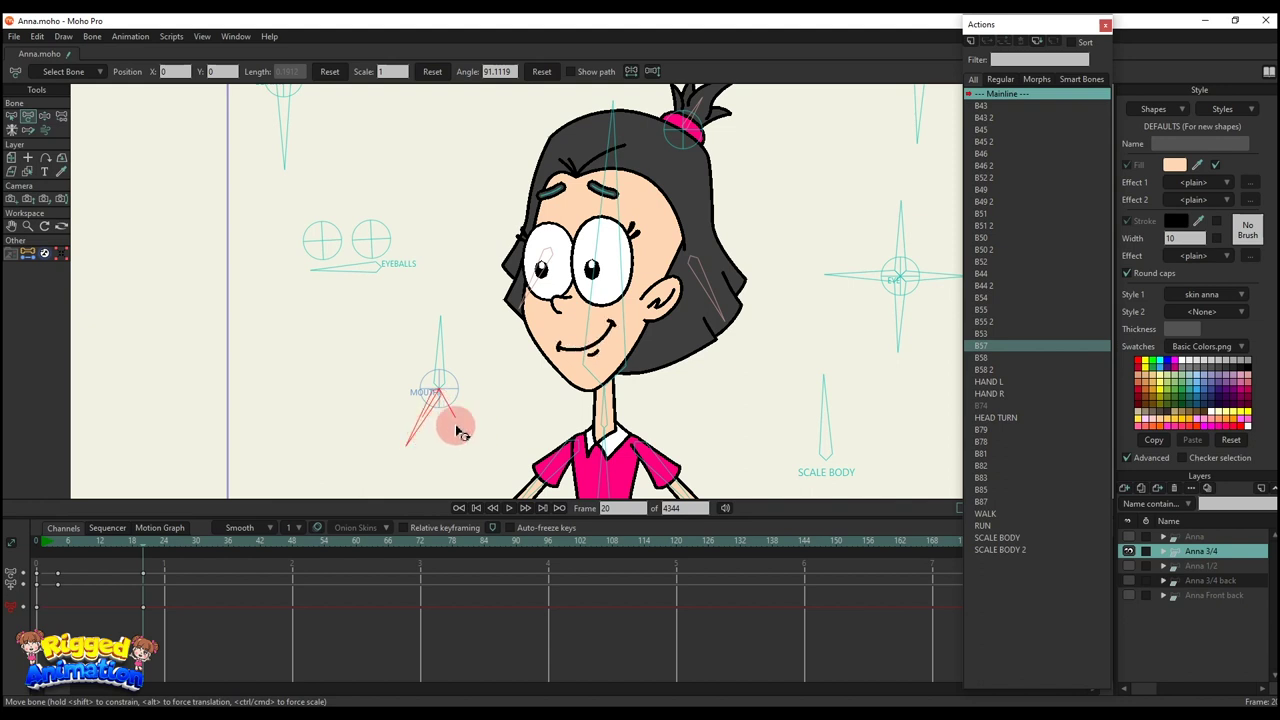
Step: Rotate the SCALE BODY bone to test body scaling and delete all keyframes from the timeline
scroll(602, 390, down, 3)
click(748, 408)
scroll(744, 408, down, 3)
drag(744, 408, 738, 358)
mouse_move(738, 358)
mouse_down()
mouse_move(704, 349)
mouse_move(757, 358)
mouse_move(729, 353)
mouse_up()
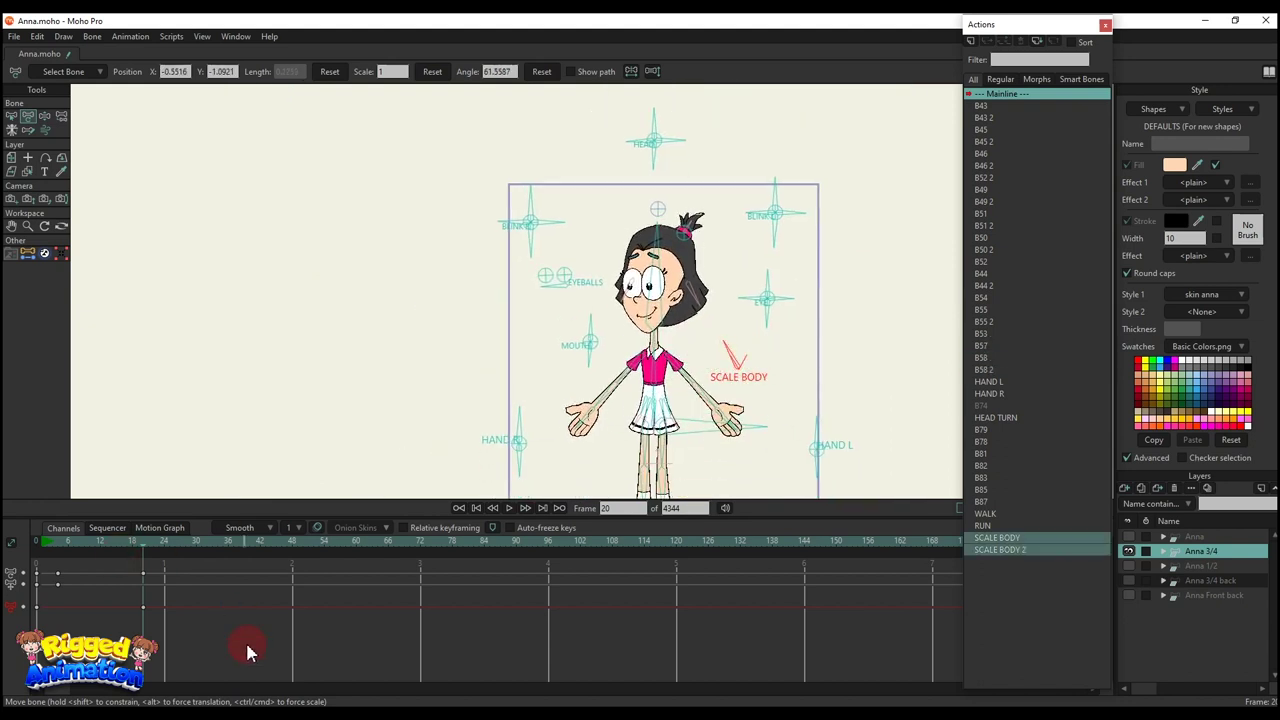
drag(247, 648, 22, 539)
key(Delete)
Step: Rotate the upper bones of the HAND R and HAND L controls outward to change both hand poses
drag(662, 394, 616, 269)
scroll(496, 301, up, 4)
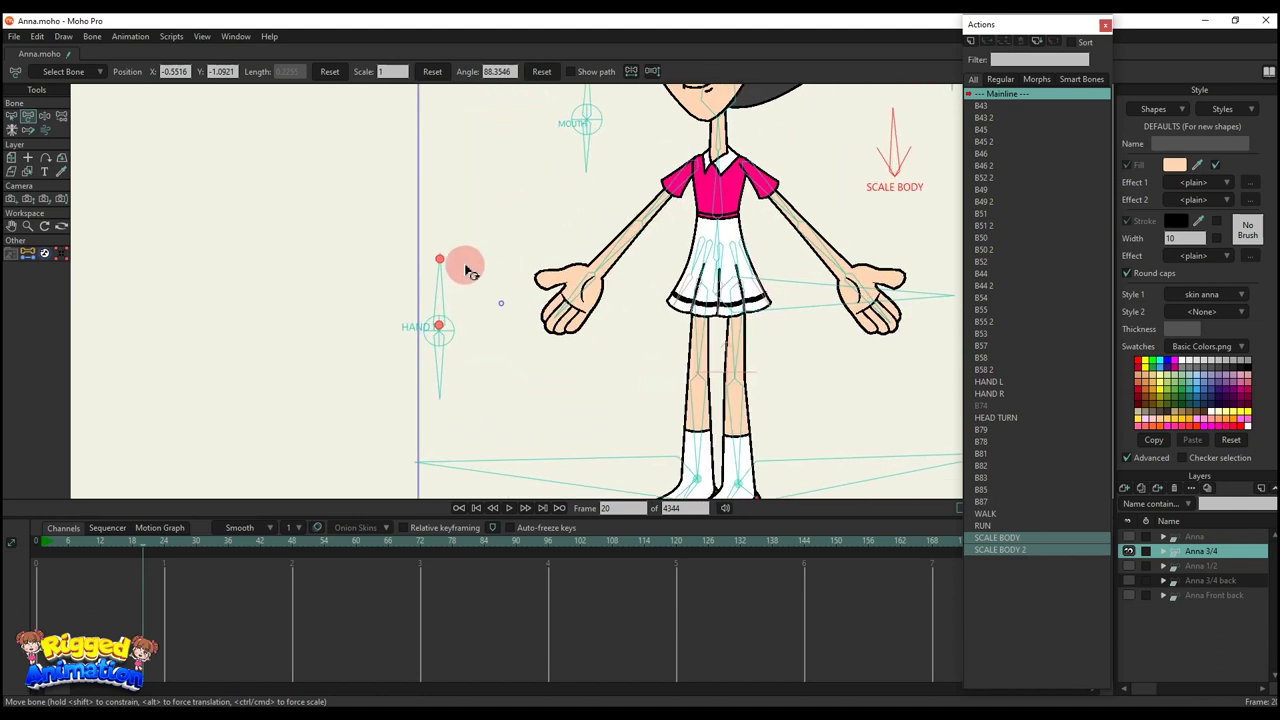
drag(466, 268, 338, 286)
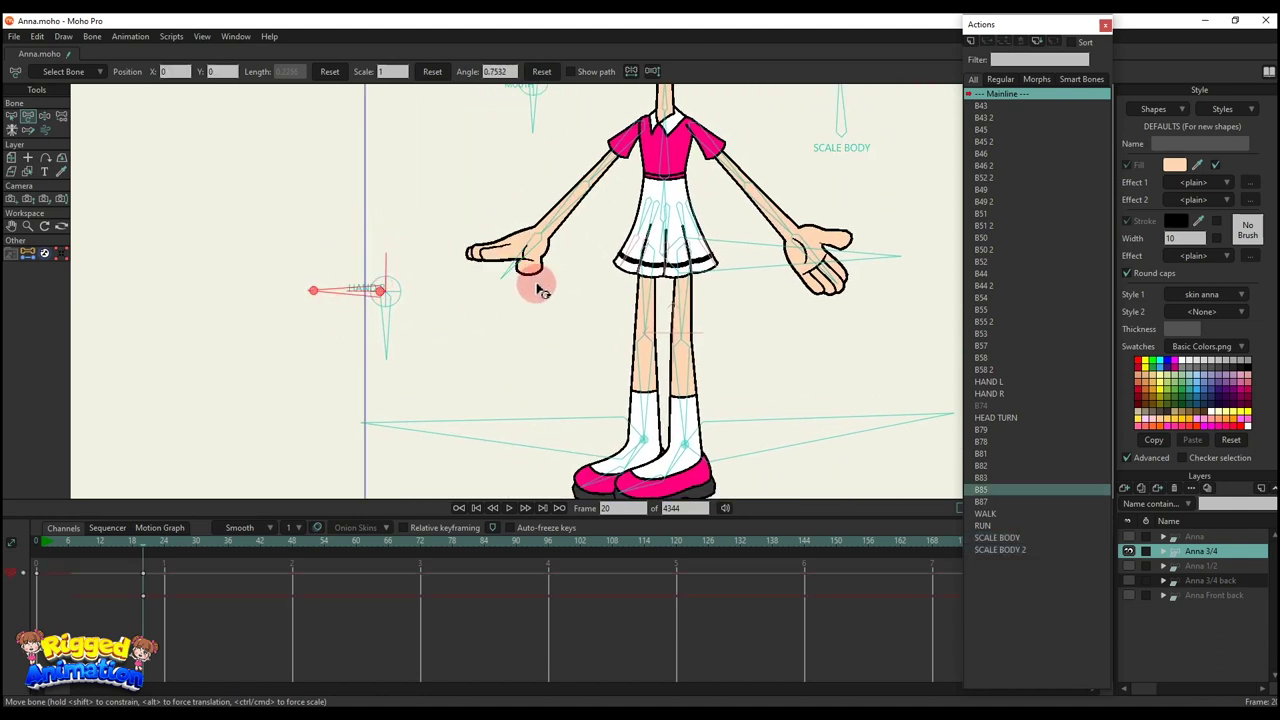
scroll(890, 245, down, 1)
drag(915, 240, 759, 278)
click(830, 304)
drag(830, 304, 863, 379)
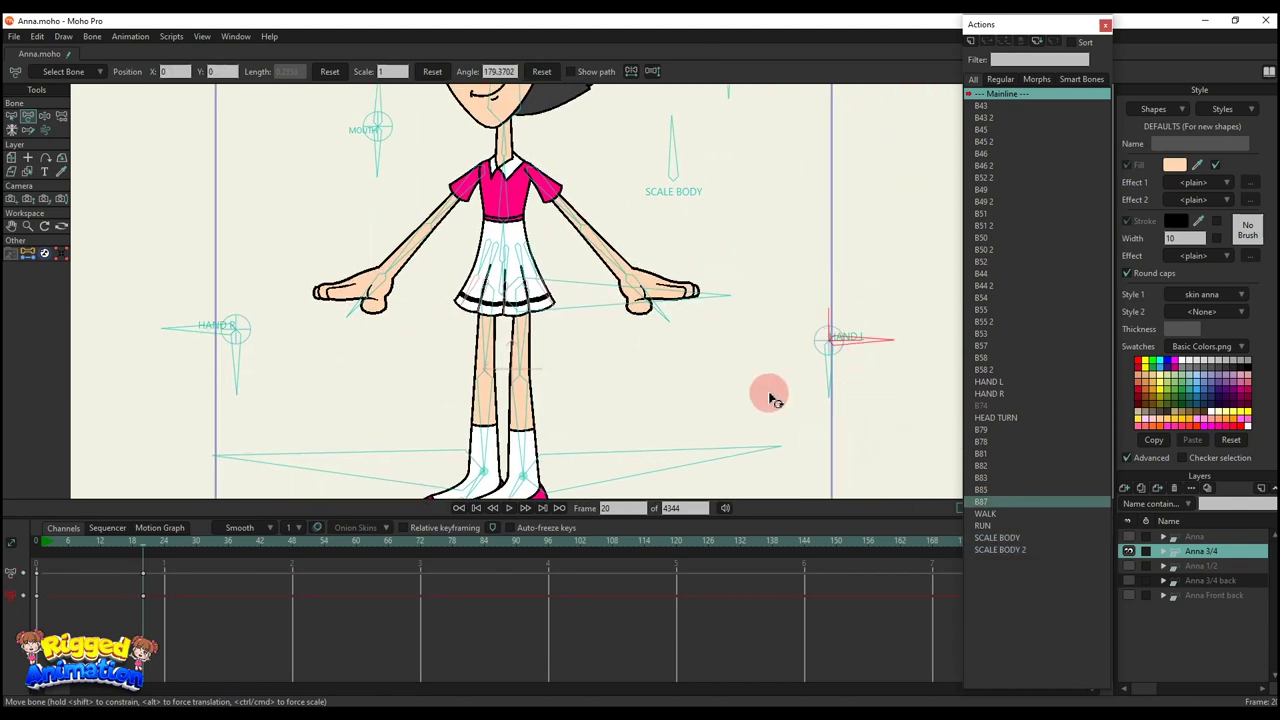
Step: Bend the arm on the HAND R side and test the lower bone of the HAND R control
drag(391, 296, 500, 294)
click(324, 398)
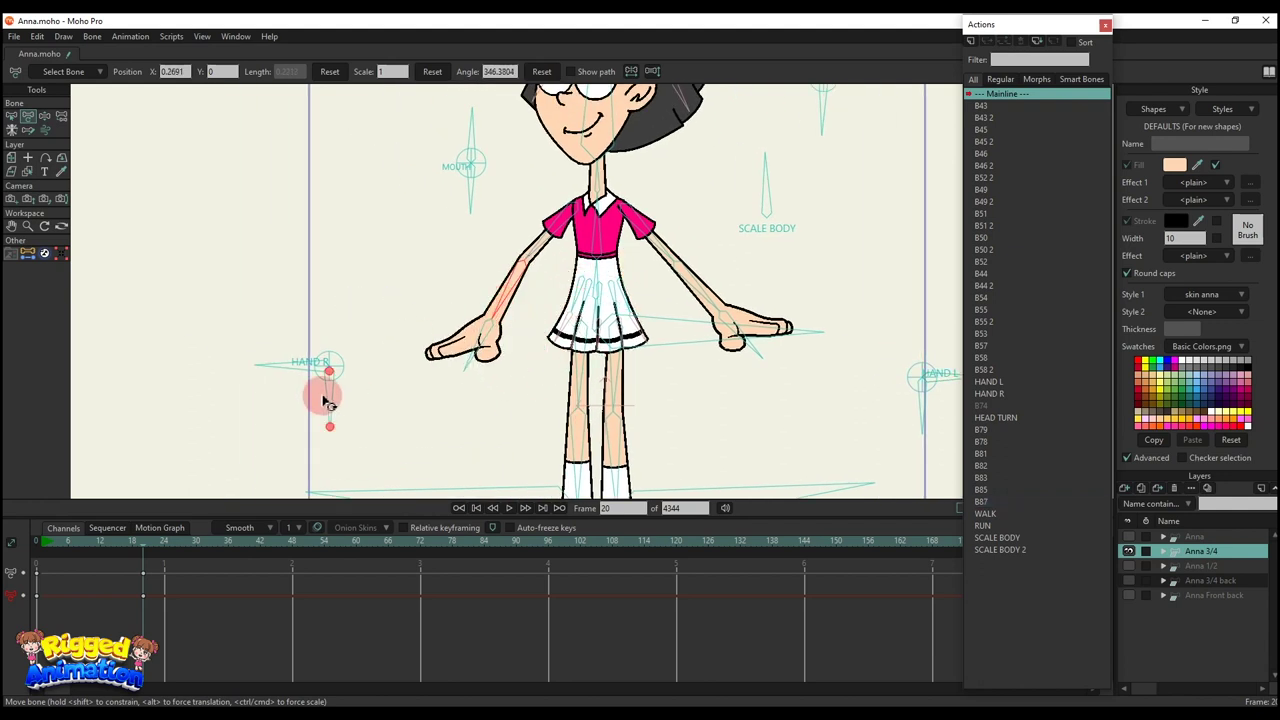
drag(395, 383, 489, 324)
drag(748, 331, 676, 316)
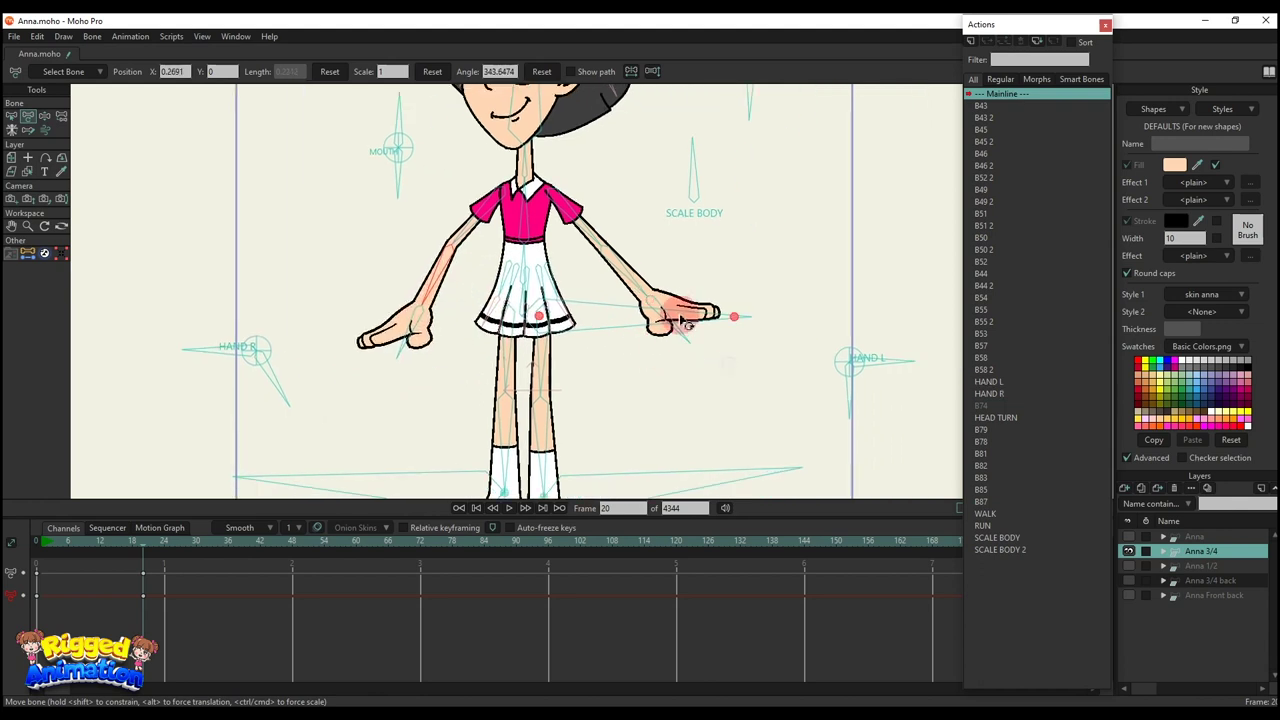
drag(290, 385, 176, 409)
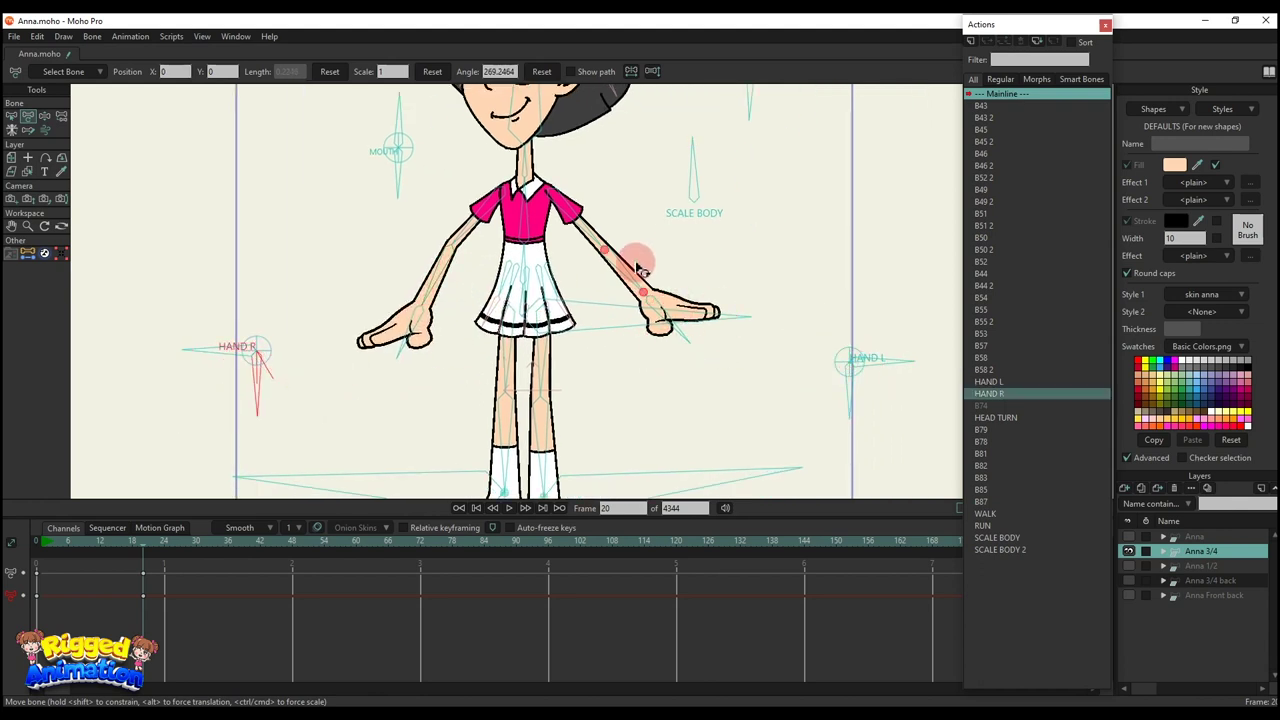
Step: Bend the arm on the HAND L side and rotate the lower bone of the HAND L control
drag(636, 265, 651, 309)
click(830, 388)
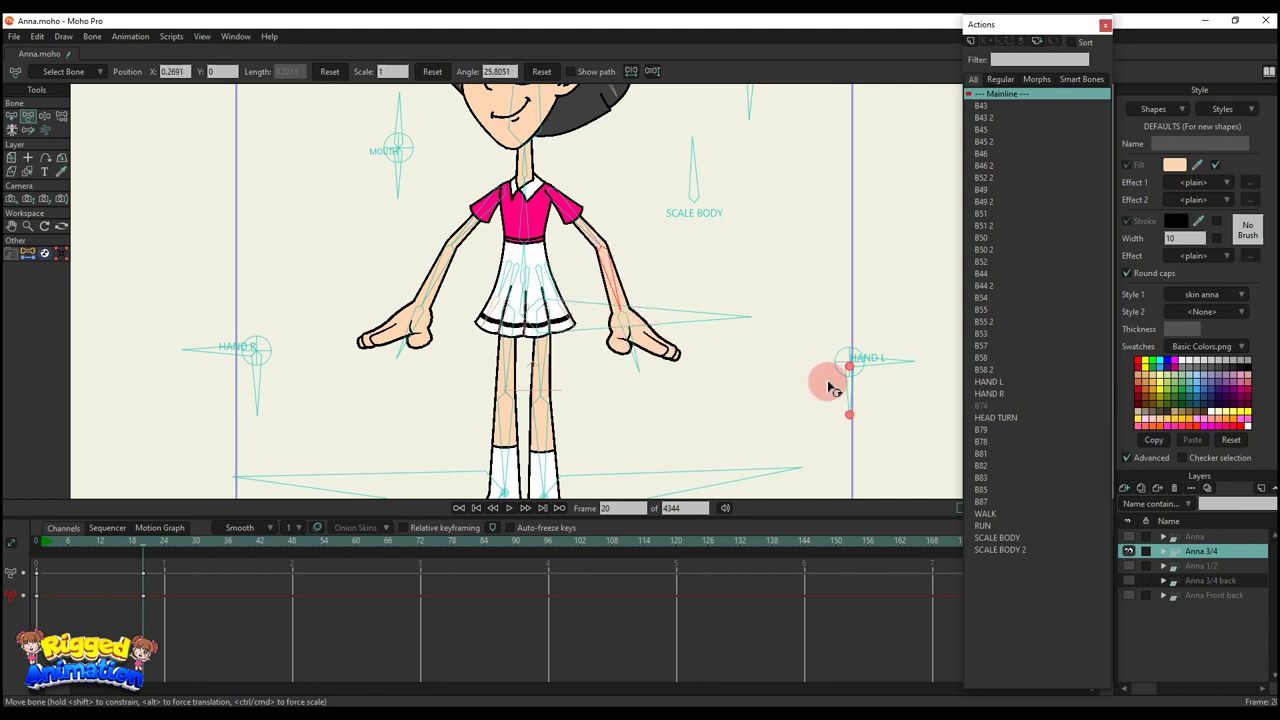
drag(862, 395, 642, 311)
scroll(608, 358, down, 2)
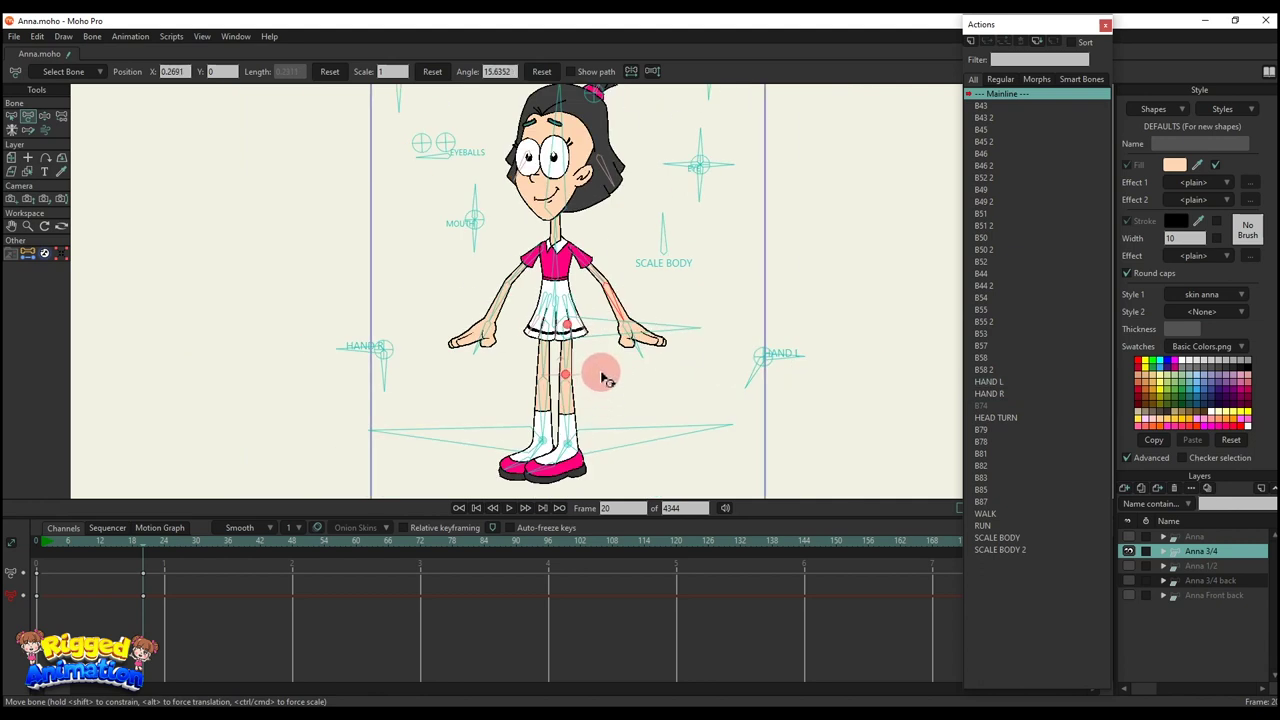
Step: Lower the body with the hip bone at frame 20 to bend the knees, play the motion, and undo the pose
scroll(605, 377, down, 4)
key(z)
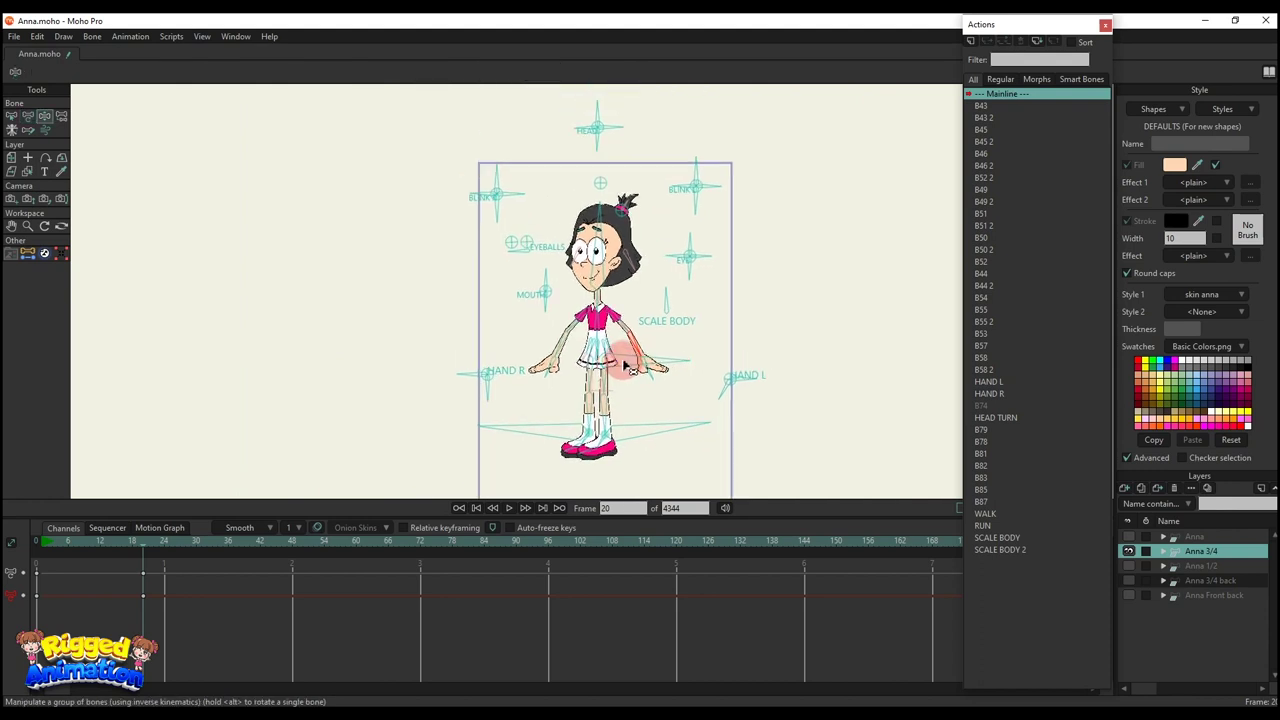
mouse_move(627, 367)
mouse_down()
mouse_move(609, 383)
mouse_move(632, 254)
mouse_move(622, 374)
mouse_move(617, 246)
mouse_move(615, 386)
mouse_up()
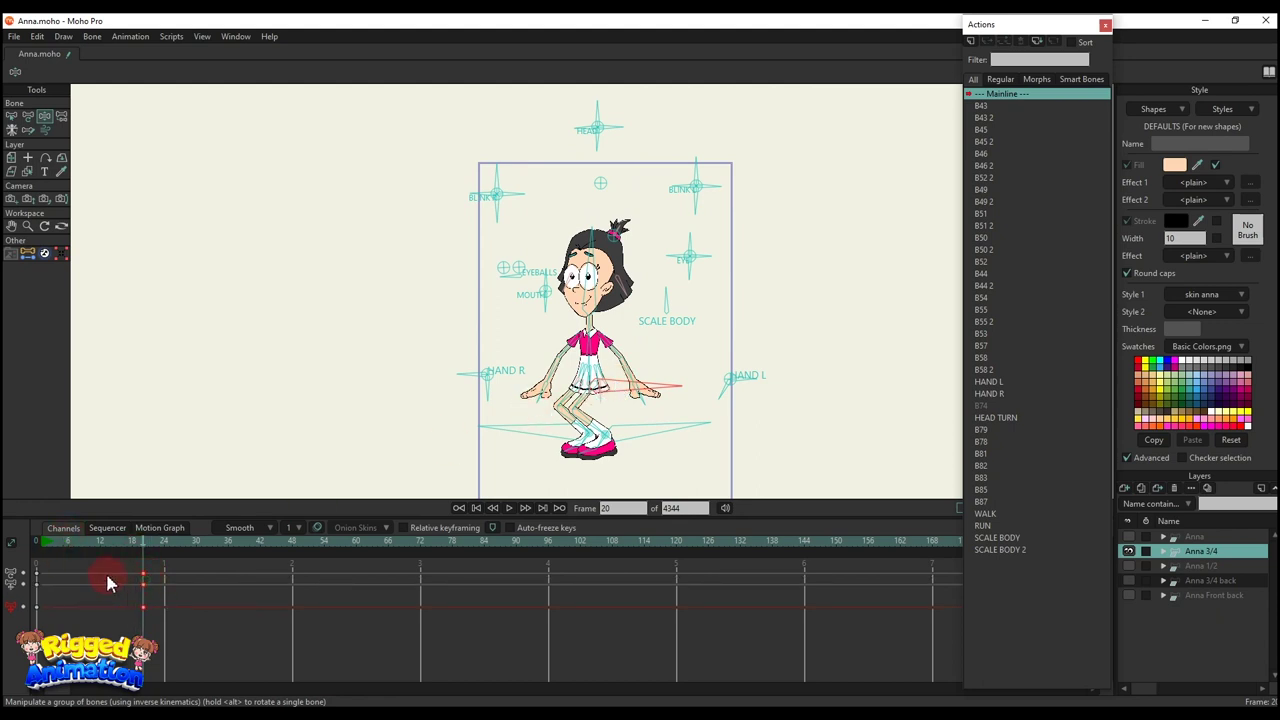
click(54, 544)
key(space)
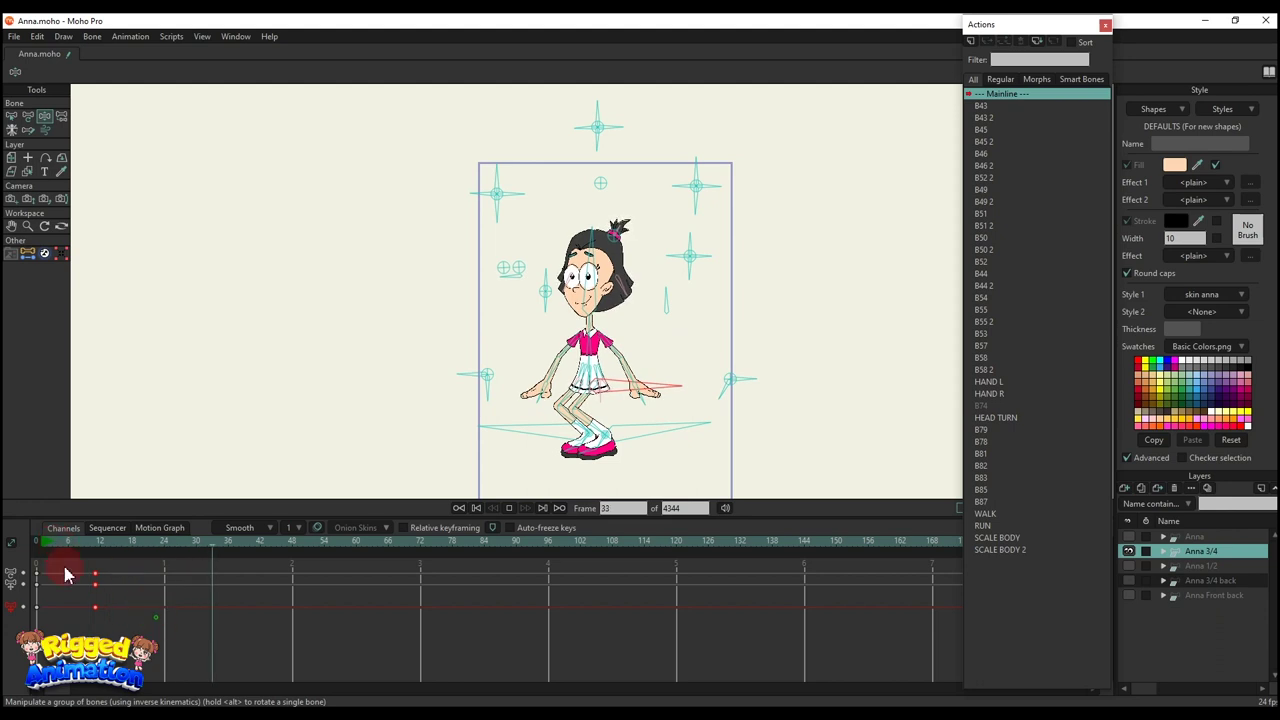
key(ctrl+z)
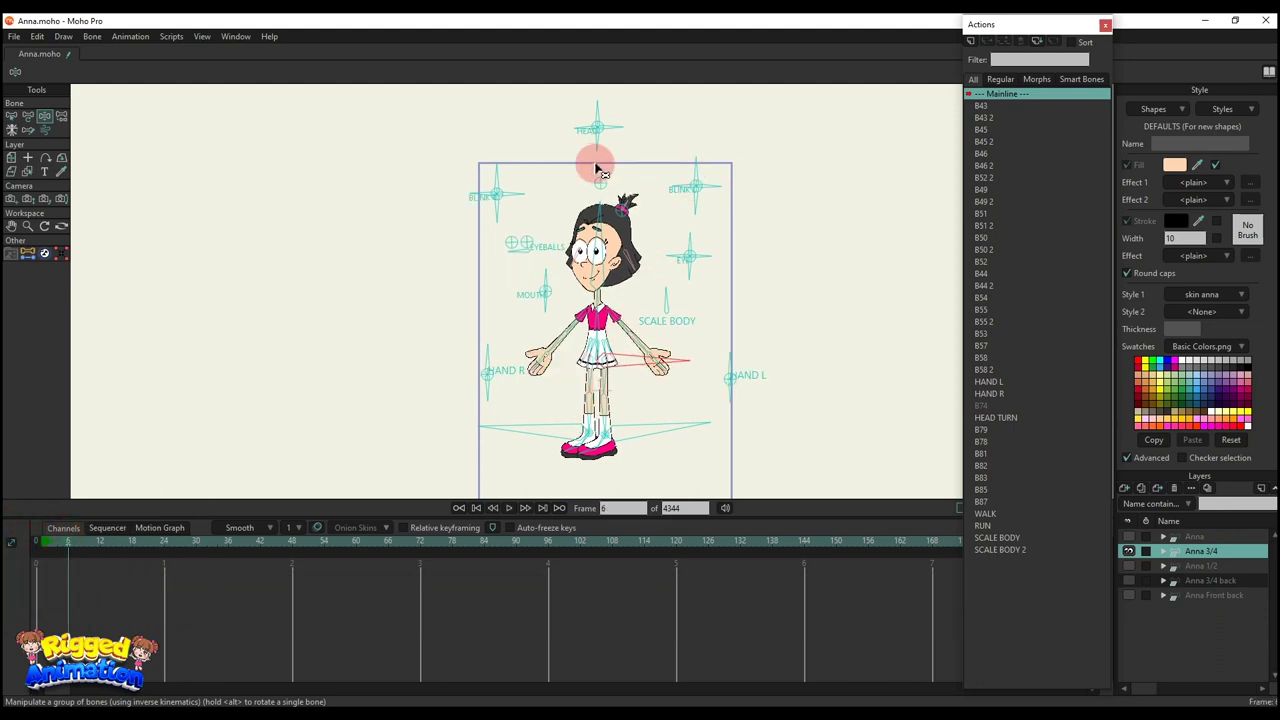
Step: Test the round control above the head and delete all keyframes from the timeline
mouse_move(603, 188)
mouse_down()
mouse_move(749, 189)
mouse_move(837, 283)
mouse_move(418, 258)
mouse_move(366, 180)
mouse_move(580, 166)
mouse_move(600, 187)
mouse_up()
click(67, 599)
drag(132, 615, 14, 528)
key(Delete)
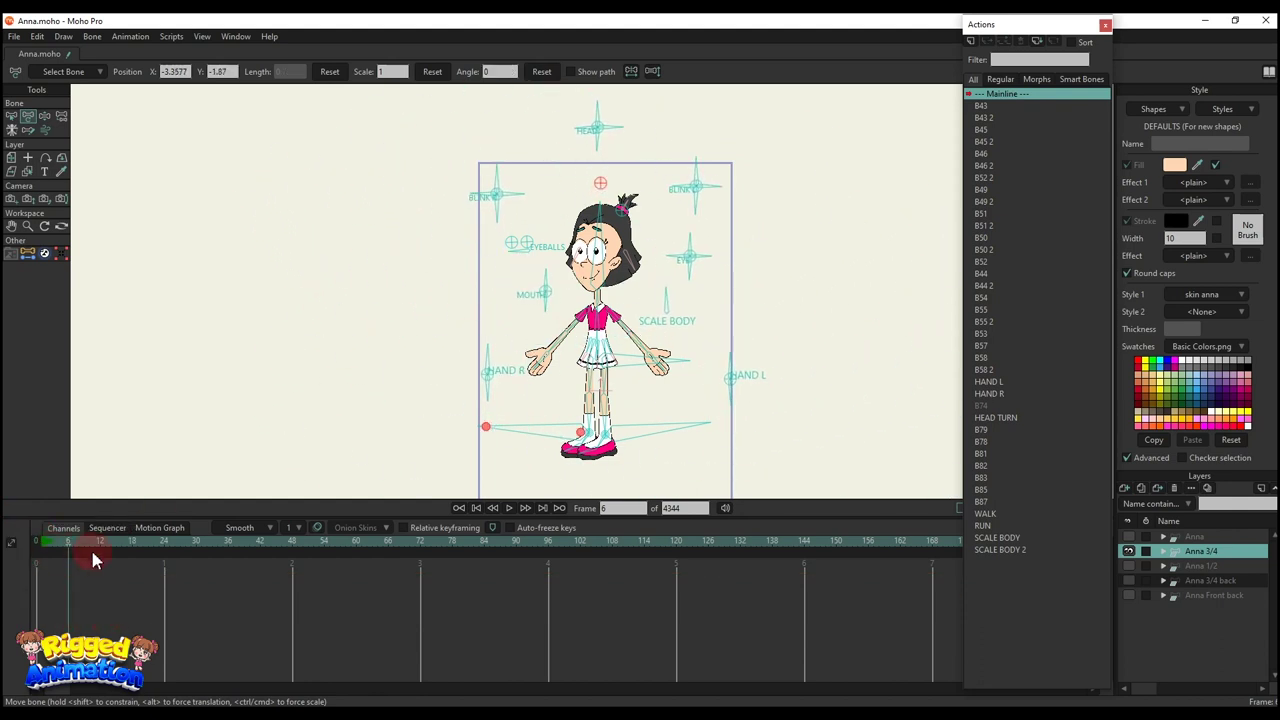
Step: Insert a copy of the WALK action at frame 2 and play the walk cycle
click(1003, 30)
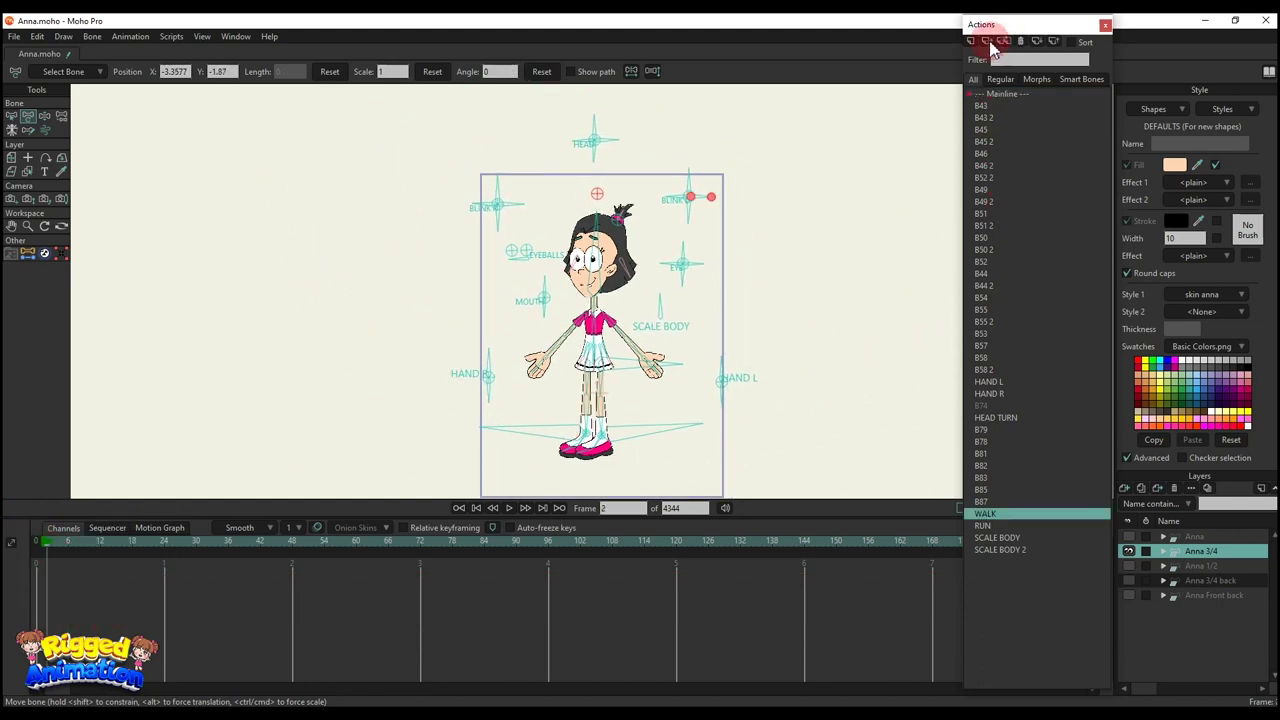
click(993, 44)
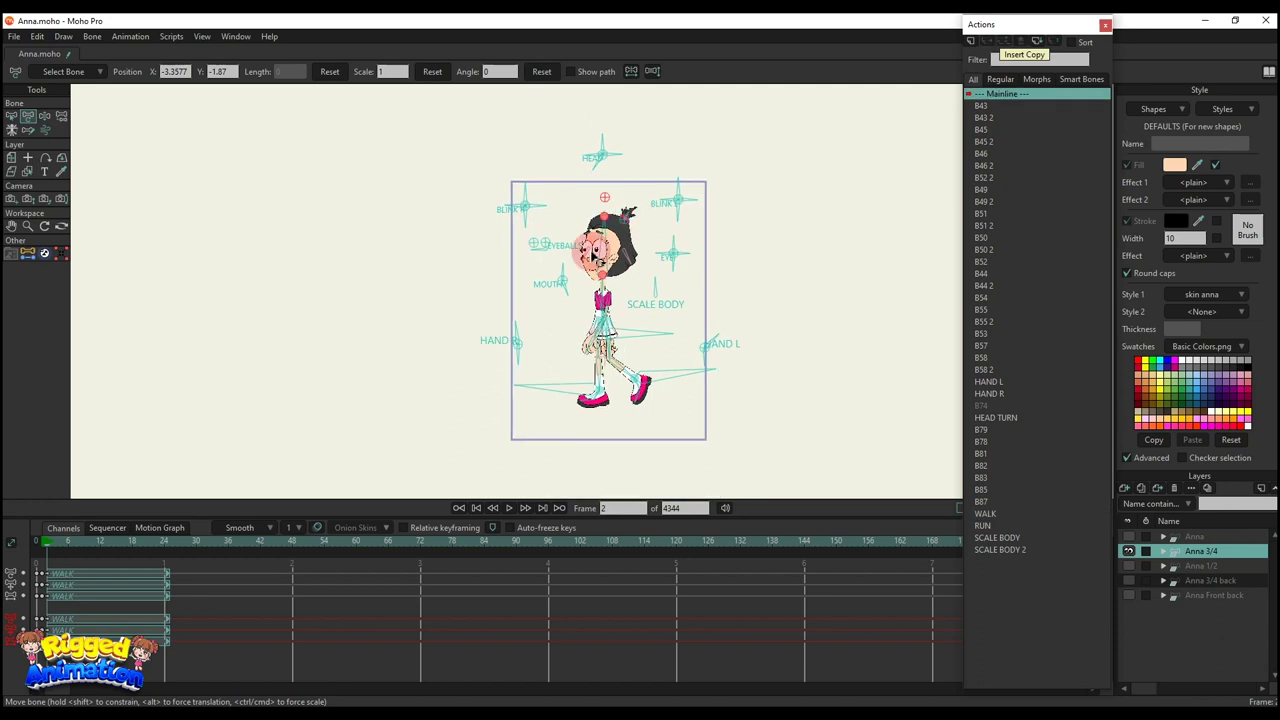
click(428, 401)
key(space)
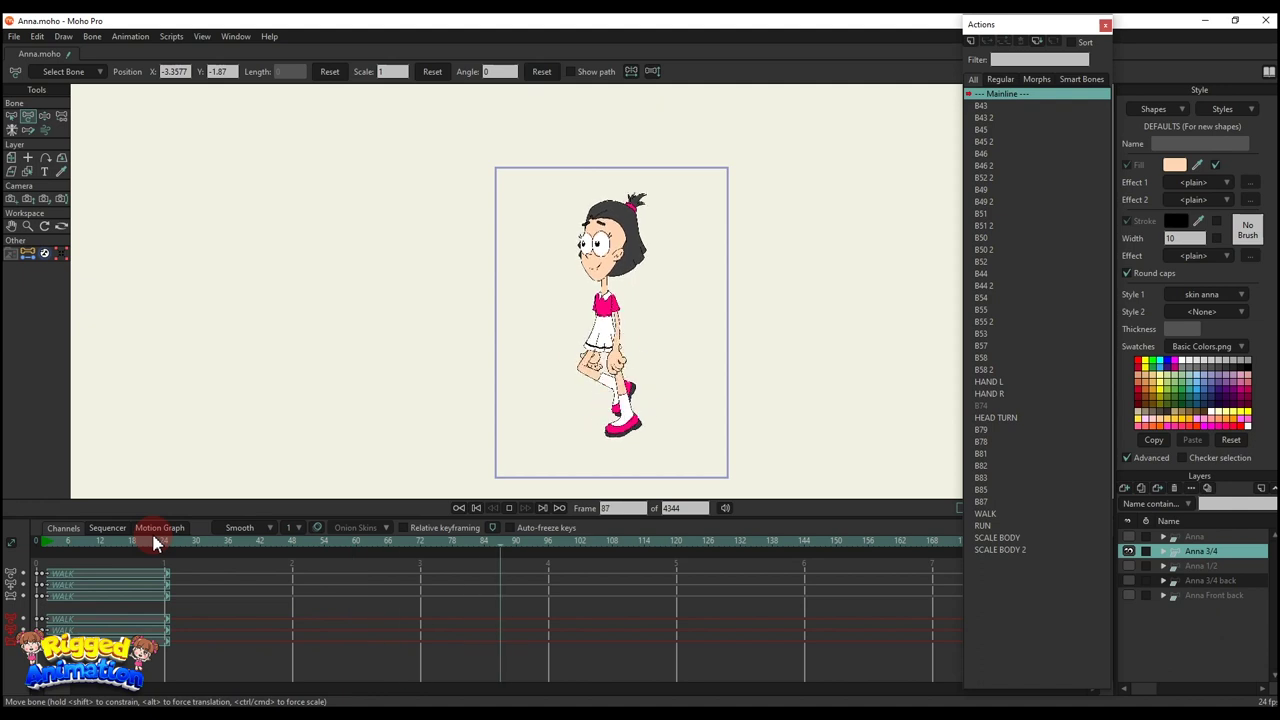
key(space)
Step: Insert a copy of the RUN action at frame 98 and play the run cycle
click(987, 526)
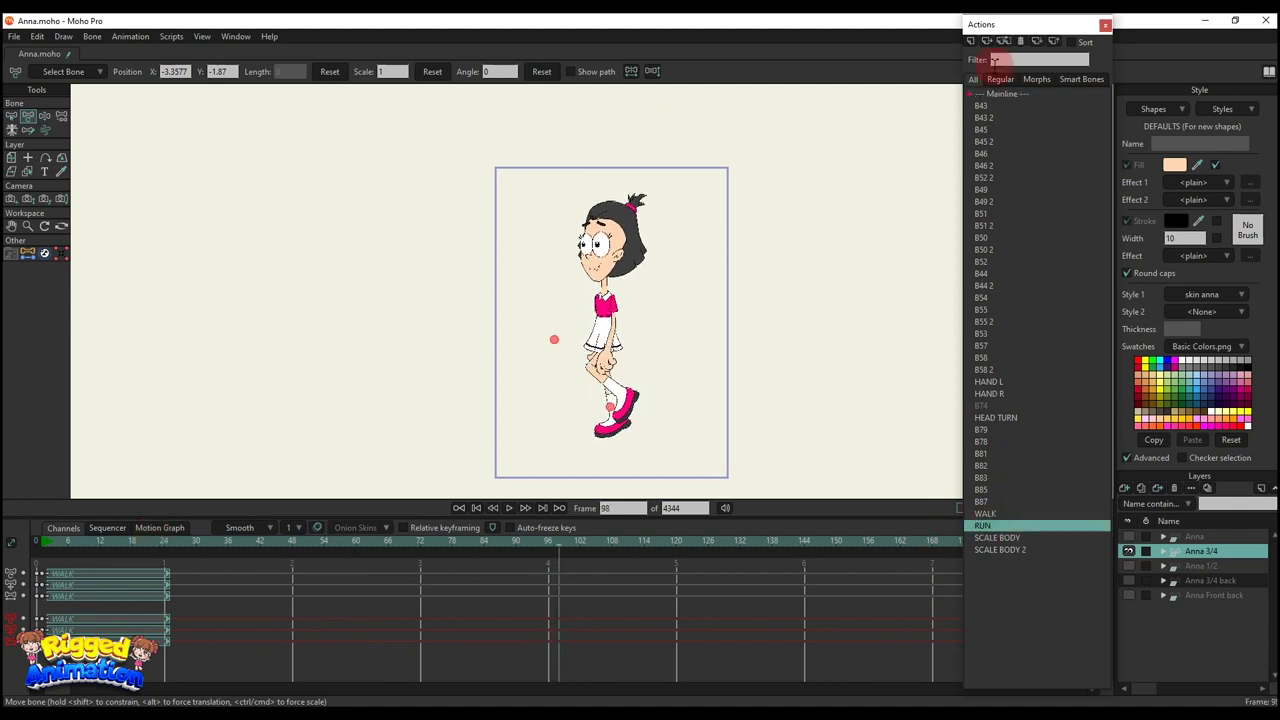
click(987, 46)
key(space)
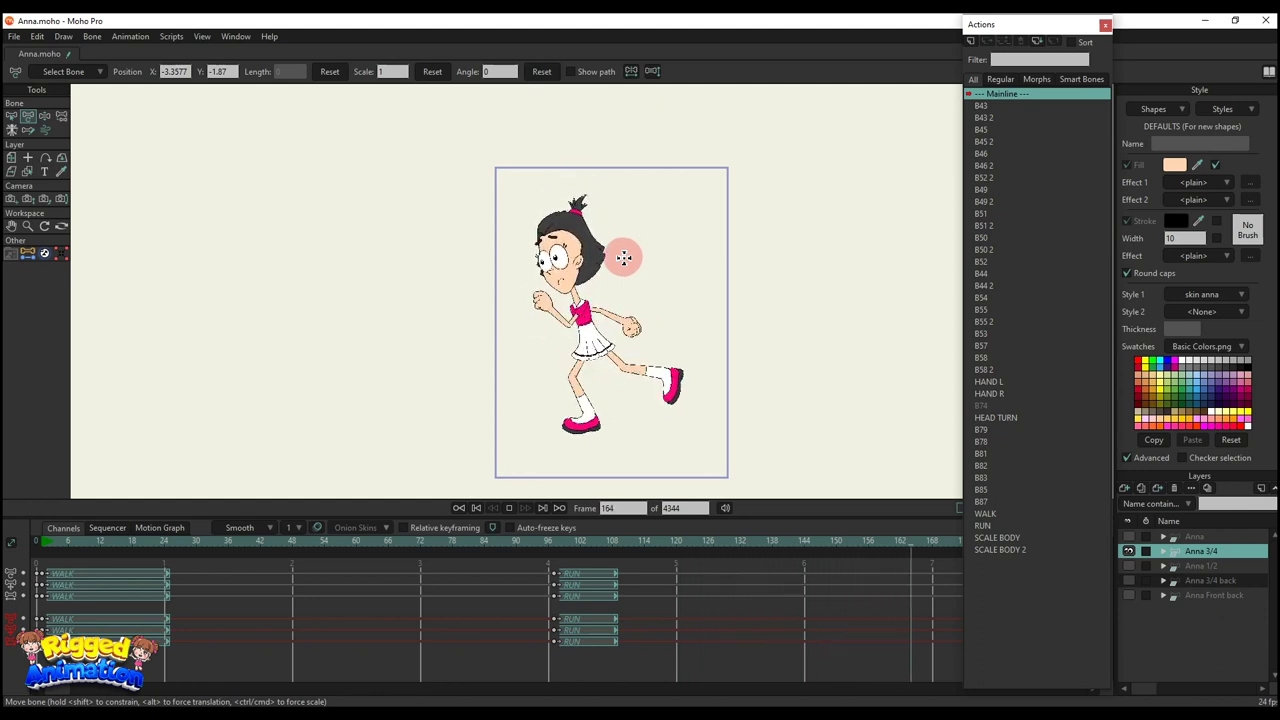
key(space)
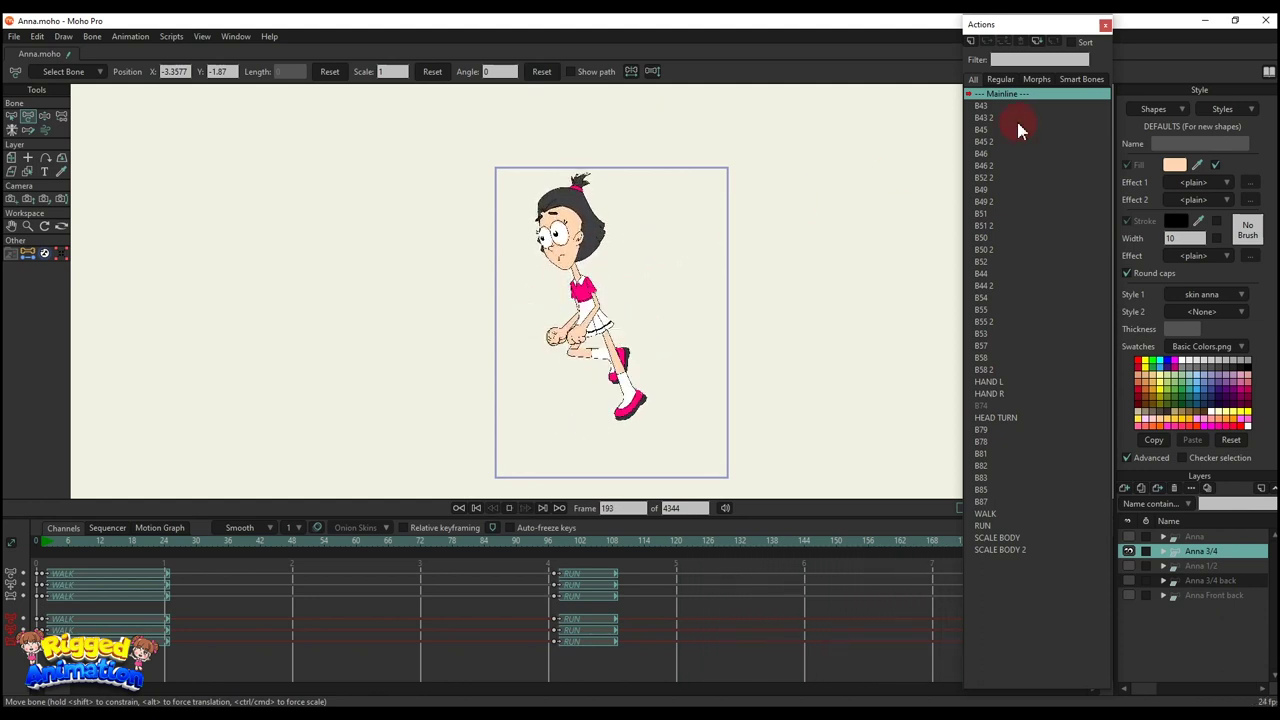
Step: Return to the start of the timeline and clear the WALK and RUN keyframes
click(1003, 100)
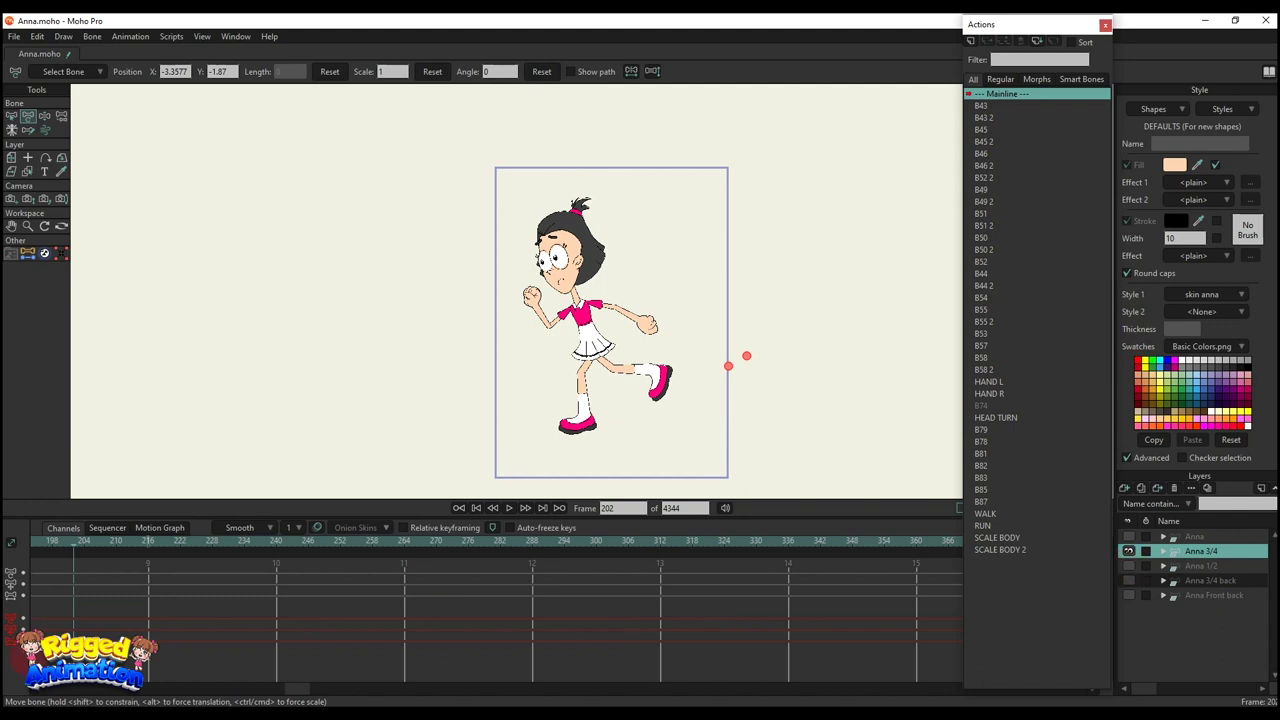
drag(291, 690, 4, 694)
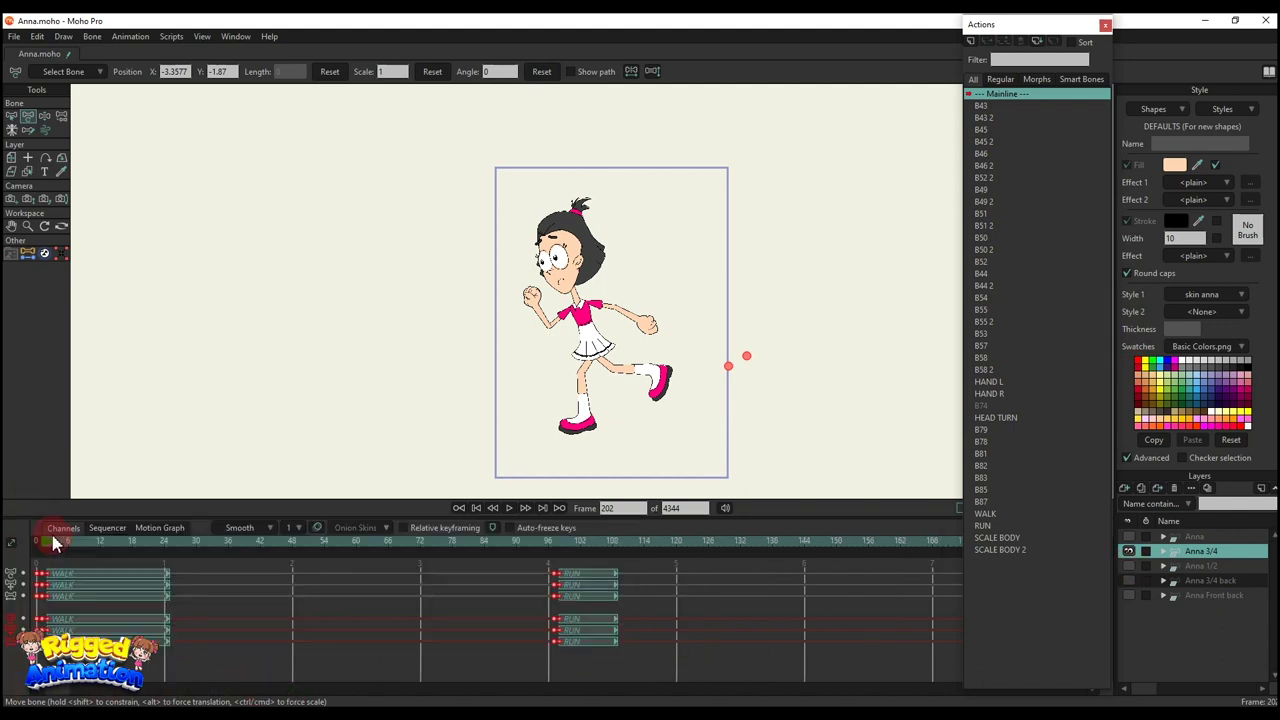
click(53, 540)
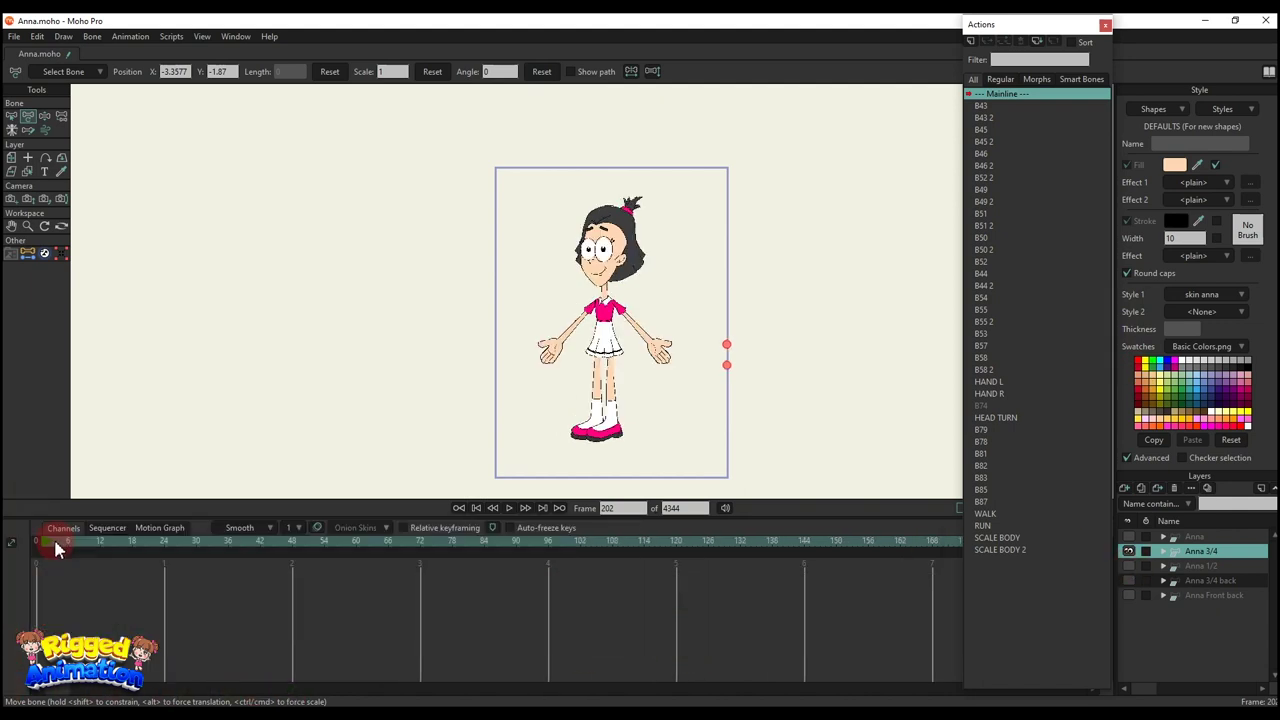
Step: Hide the Anna 3/4 layer, then show and select the Anna 1/2 layer
click(1129, 551)
click(1130, 566)
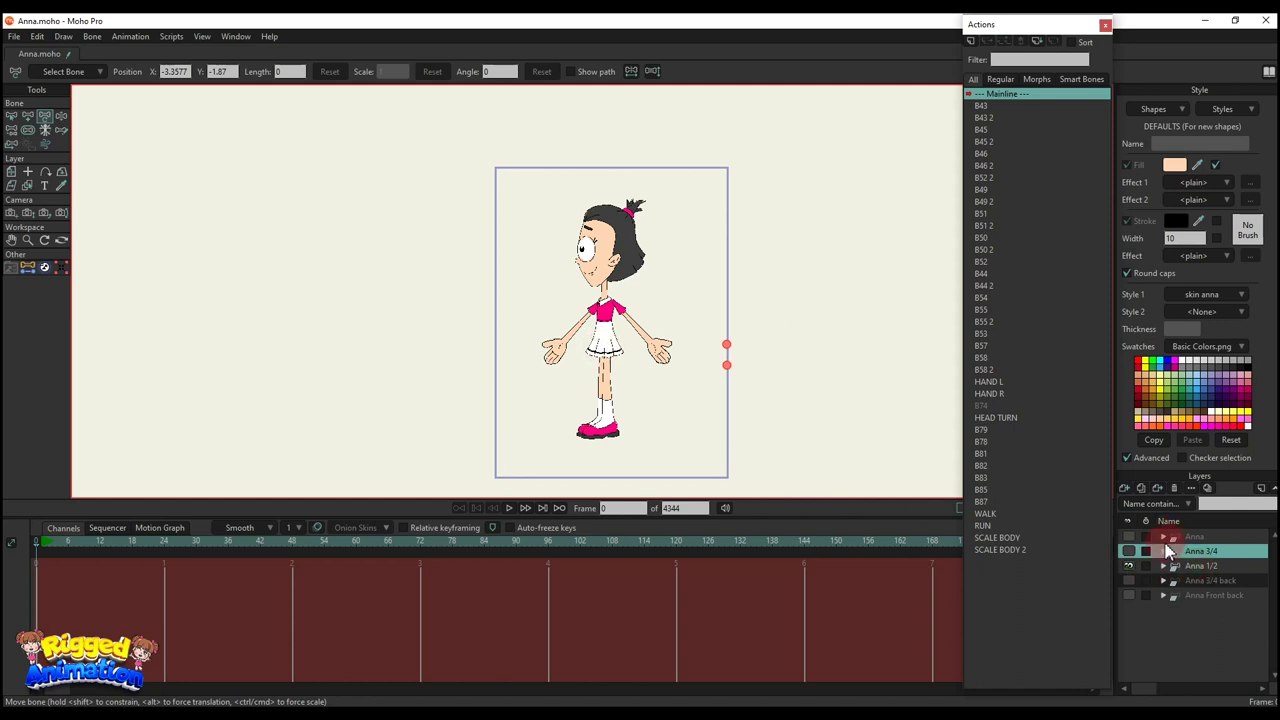
click(1210, 568)
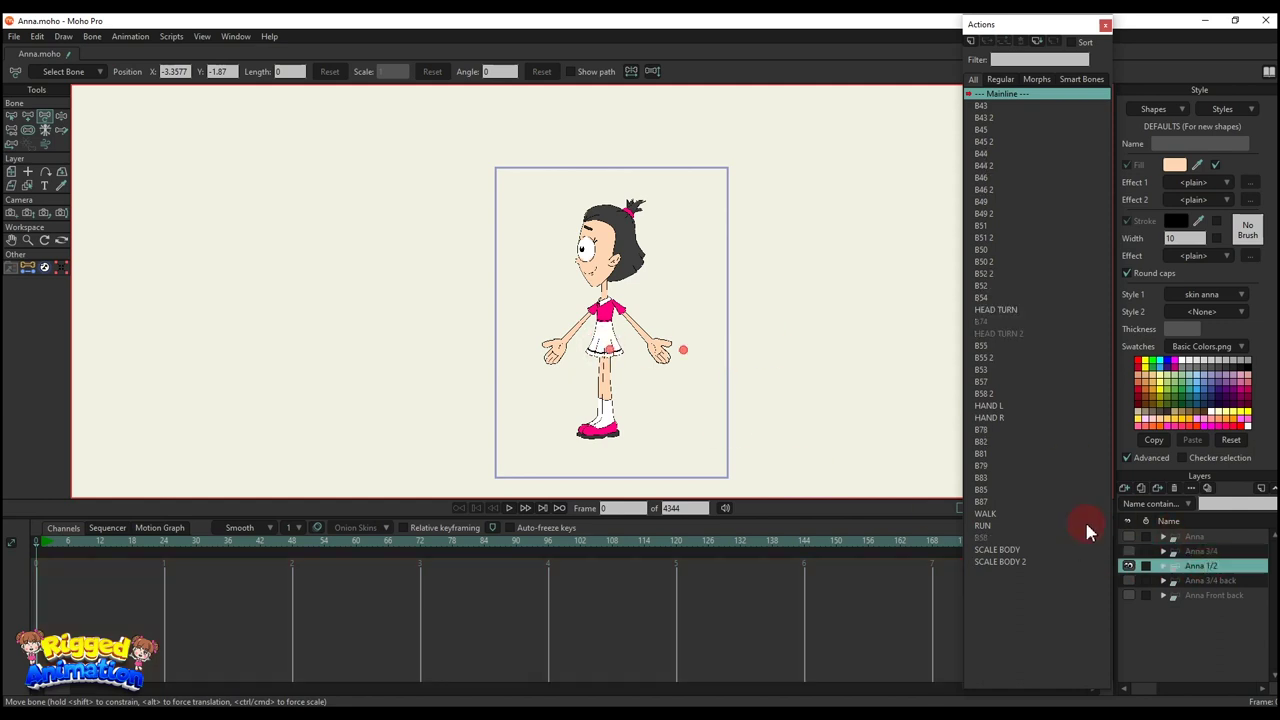
Step: At frame 3, rotate the bones of the BLINK control in front of the face and reset their angles
click(52, 543)
scroll(508, 186, up, 5)
click(515, 165)
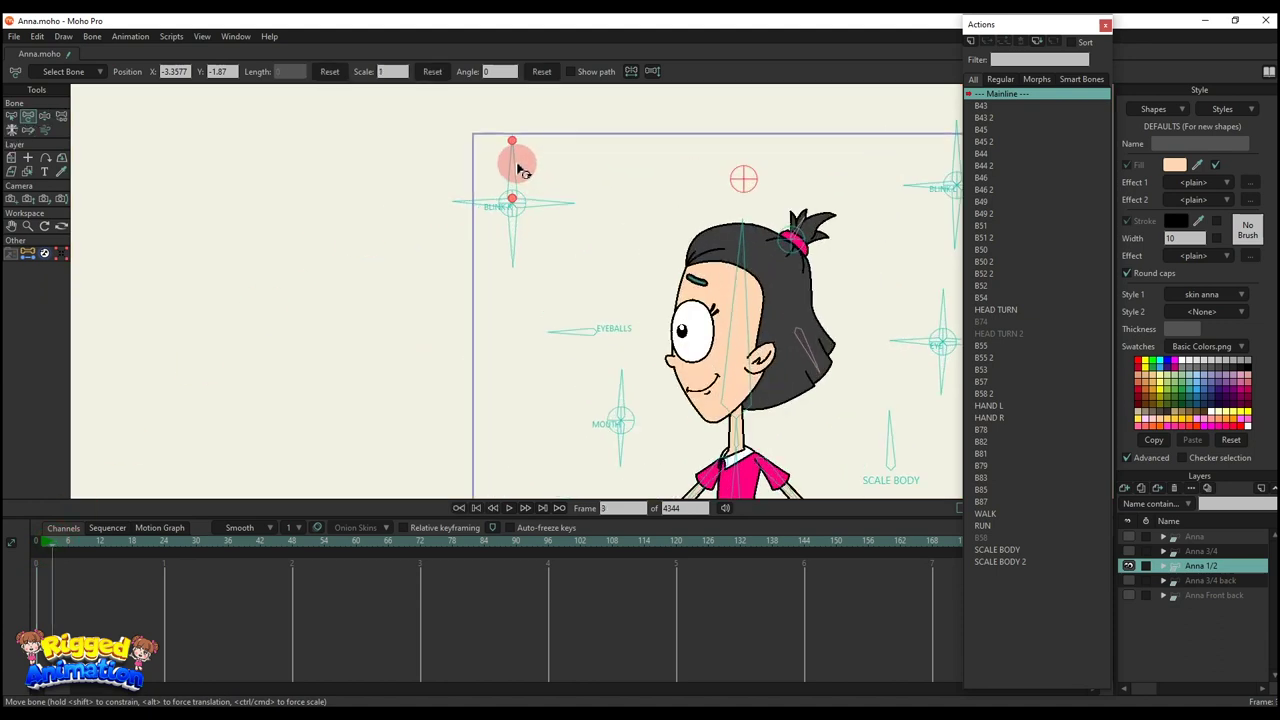
drag(601, 202, 476, 194)
drag(384, 157, 340, 262)
click(540, 72)
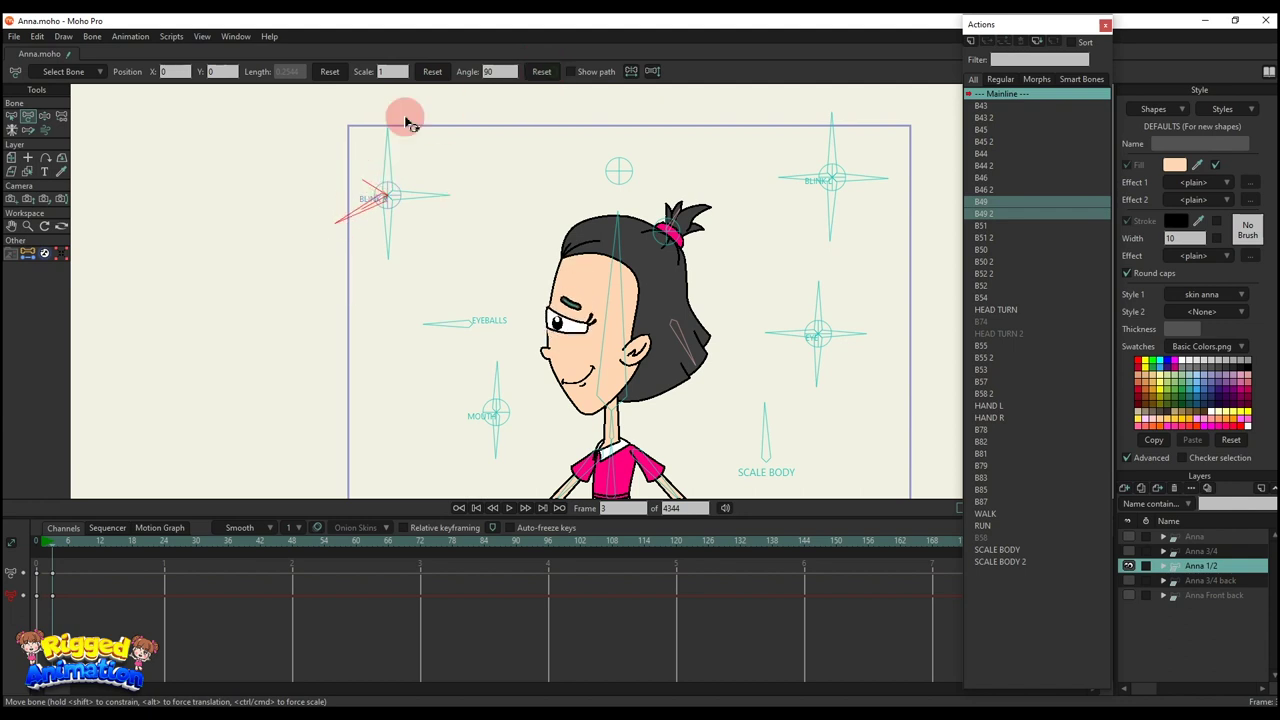
click(540, 75)
drag(410, 210, 407, 266)
click(541, 73)
click(541, 72)
Step: Rotate the bones of the BLINK control behind the head to test the eyelid and eyebrow, resetting the angle between tests
drag(862, 132, 790, 225)
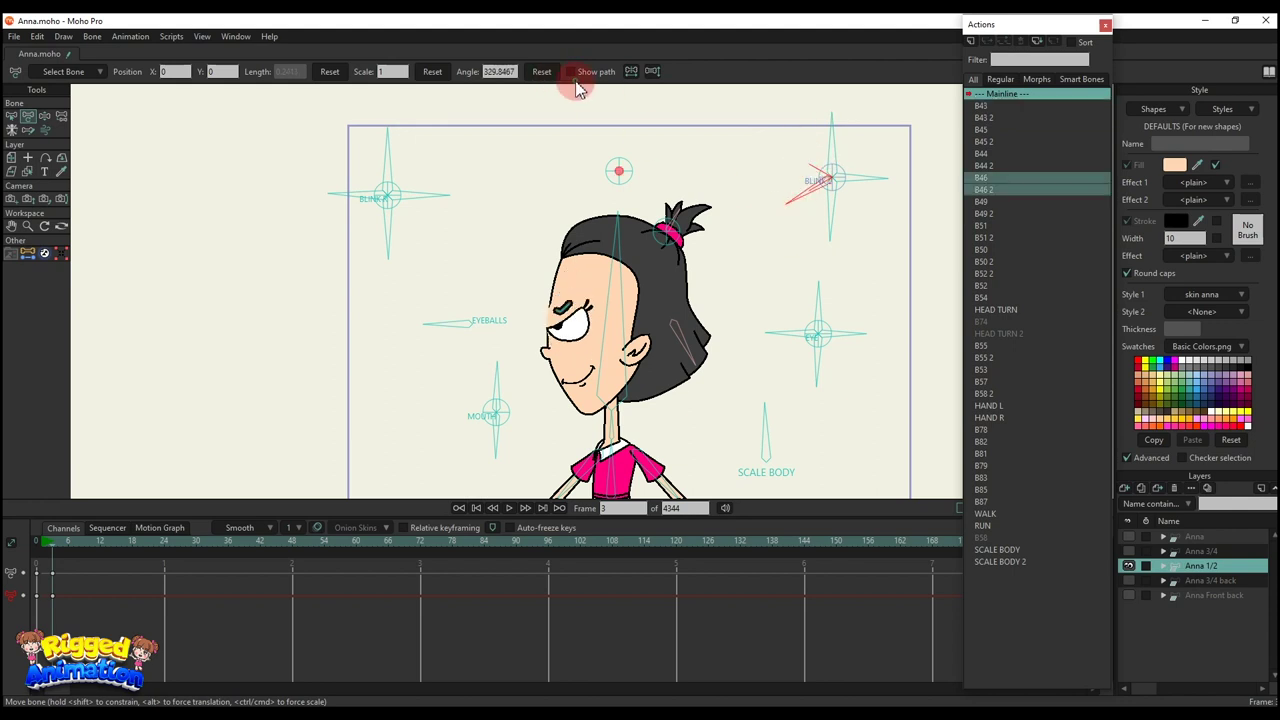
drag(850, 195, 918, 212)
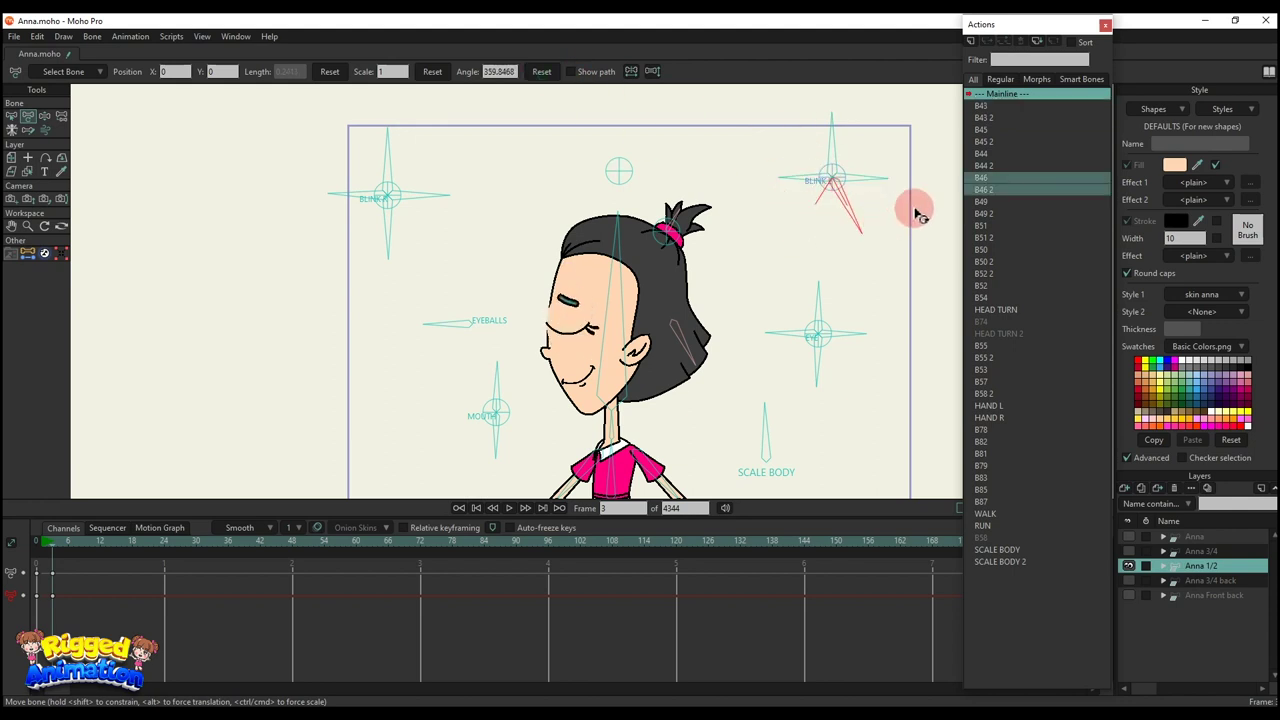
click(541, 71)
mouse_move(788, 222)
mouse_down()
mouse_move(843, 214)
mouse_move(809, 206)
mouse_move(800, 228)
mouse_up()
click(541, 73)
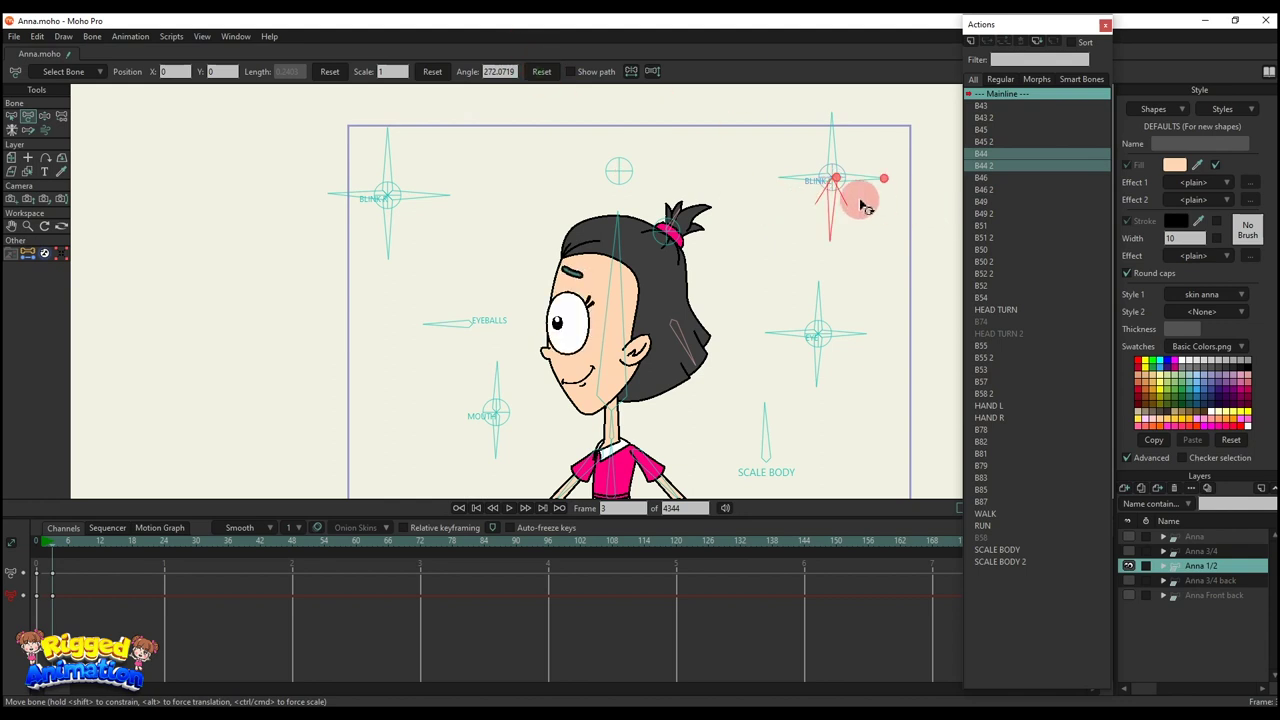
drag(855, 181, 838, 236)
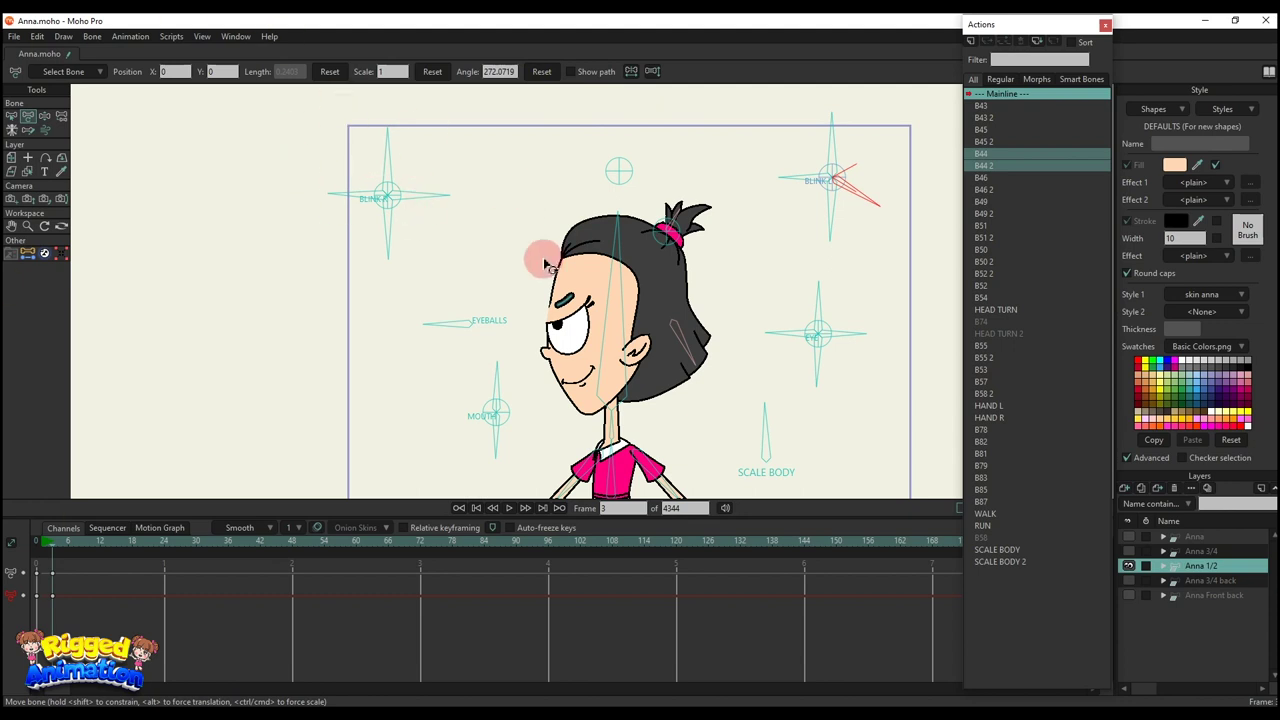
Step: Rotate the EYEBALLS bone to test the pupil movement and reset its angle
click(512, 322)
drag(473, 315, 443, 429)
scroll(484, 376, up, 3)
scroll(468, 342, up, 2)
click(500, 72)
click(542, 73)
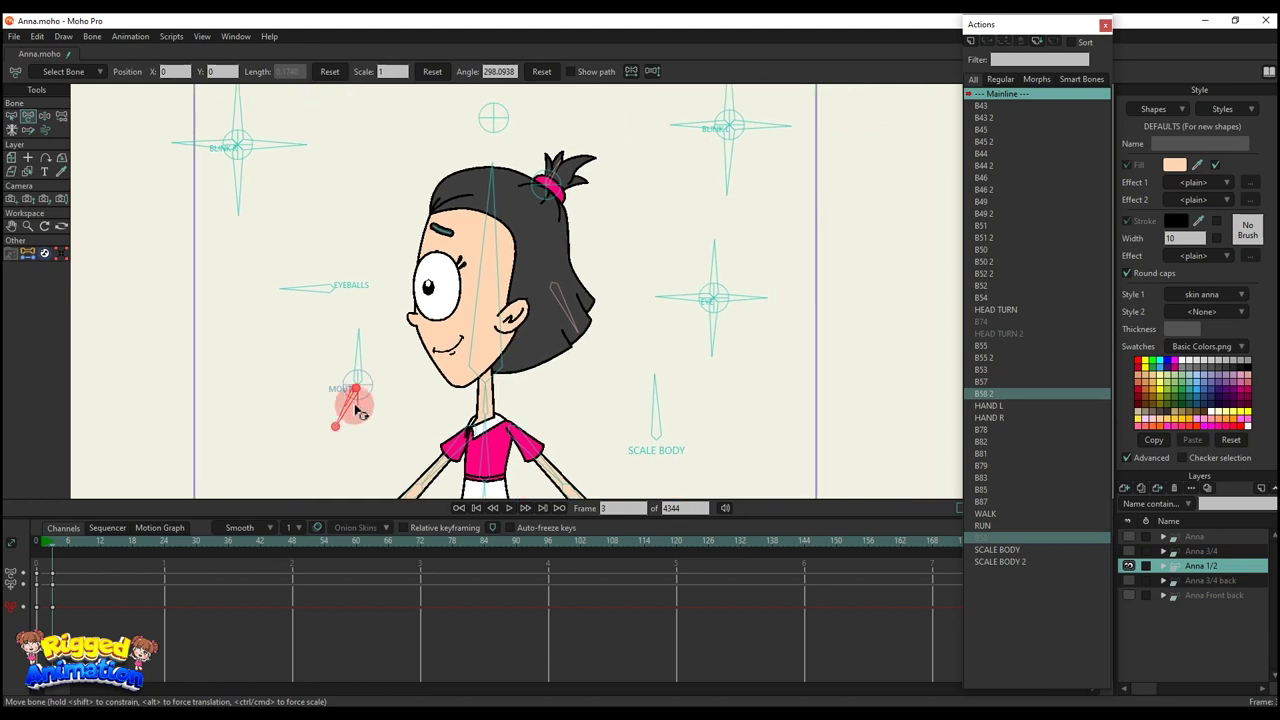
Step: Rotate the bones of the EYE control to stretch the eye forward and return to the start of the timeline
click(720, 260)
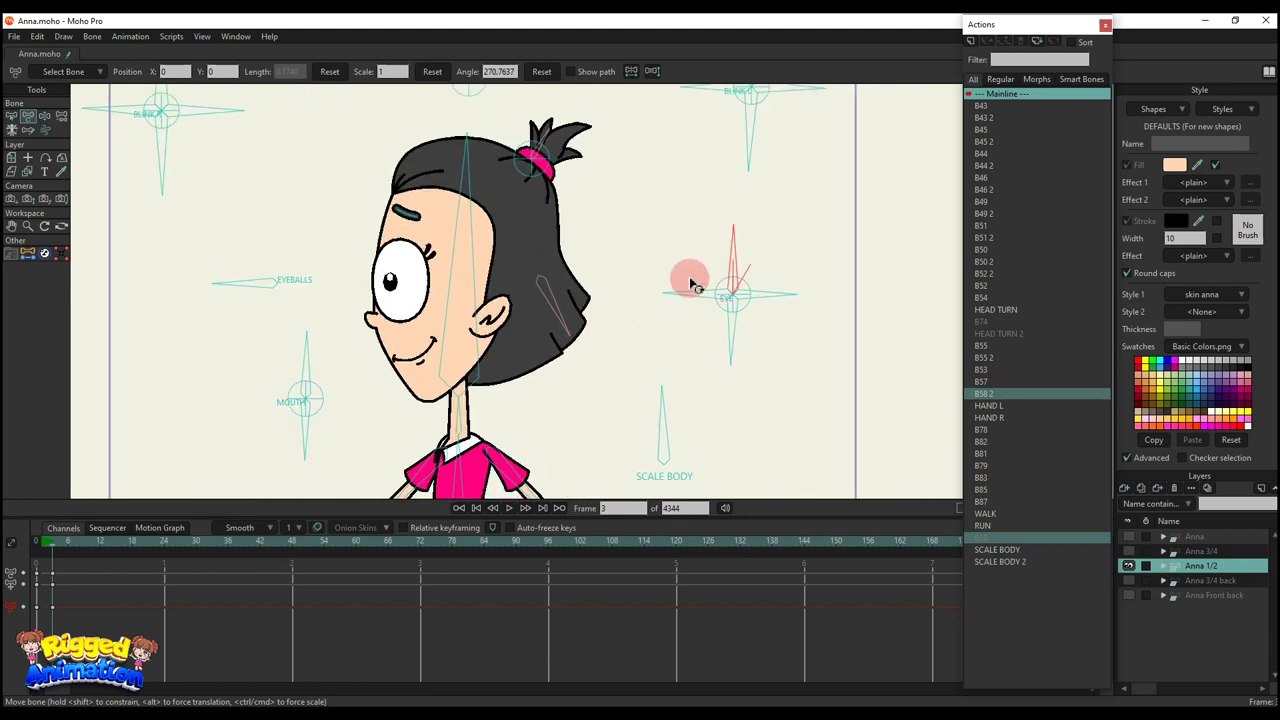
mouse_move(690, 284)
mouse_down()
mouse_move(795, 298)
mouse_move(700, 229)
mouse_move(751, 277)
mouse_move(712, 292)
mouse_move(699, 257)
mouse_move(697, 306)
mouse_move(707, 293)
mouse_move(703, 309)
mouse_move(751, 337)
mouse_move(766, 296)
mouse_move(737, 346)
mouse_move(706, 294)
mouse_up()
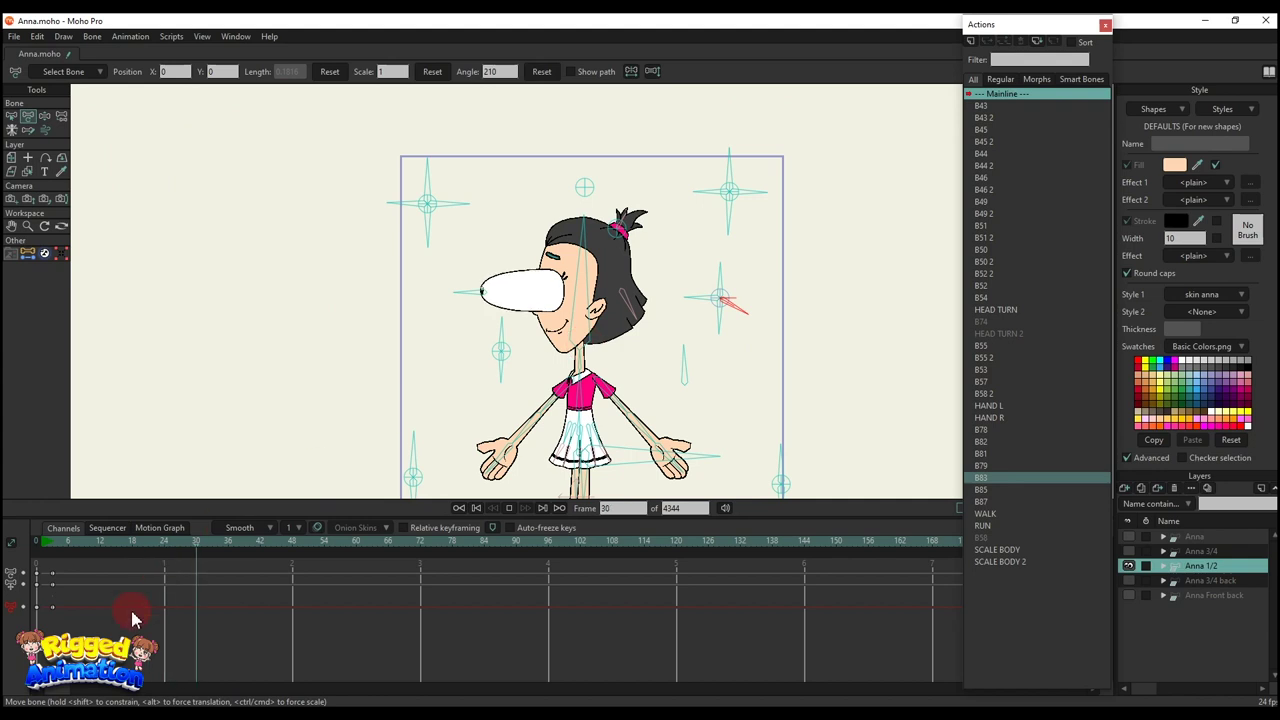
click(46, 541)
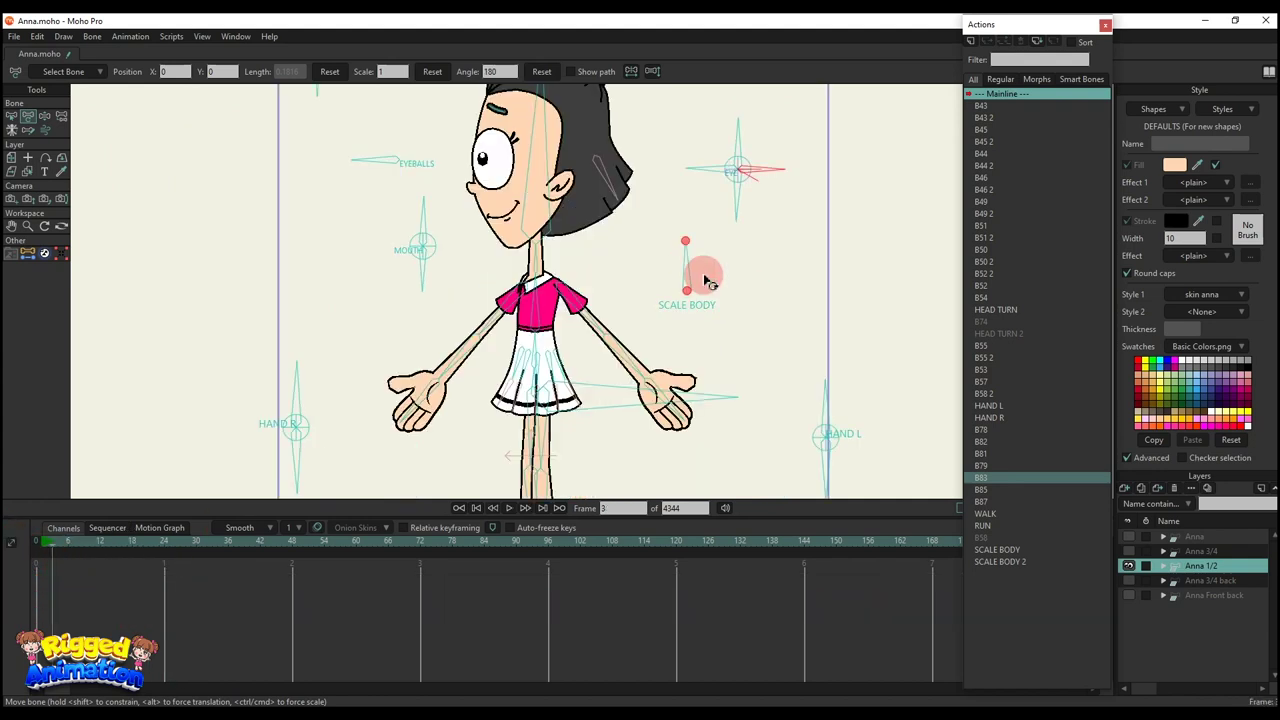
Step: Rotate the SCALE BODY bone to test body scaling and delete all keyframes from the timeline
mouse_move(700, 277)
mouse_down()
mouse_move(668, 275)
mouse_move(706, 262)
mouse_move(700, 249)
mouse_move(729, 274)
mouse_move(676, 258)
mouse_move(716, 266)
mouse_up()
drag(118, 622, 14, 479)
key(Delete)
Step: Rotate the upper bones of the HAND R and HAND L controls outward to change both hand poses
scroll(598, 309, up, 6)
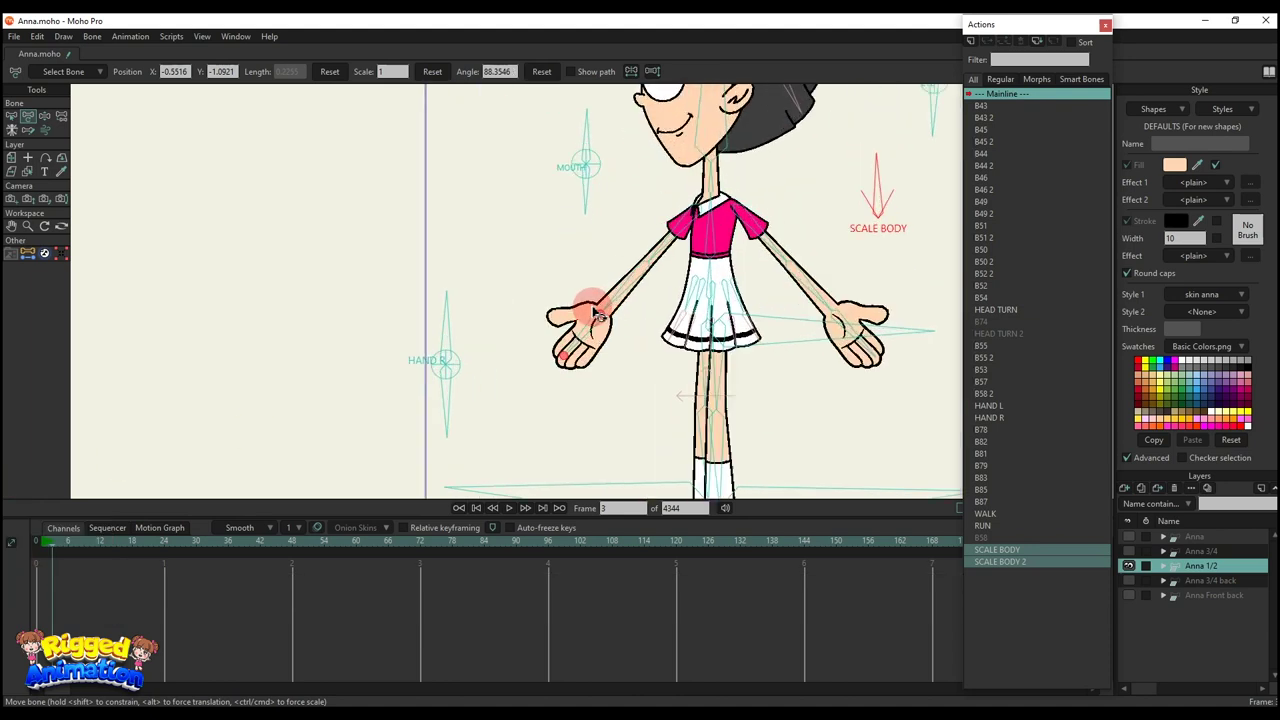
drag(446, 330, 384, 378)
drag(415, 368, 256, 364)
scroll(680, 328, down, 2)
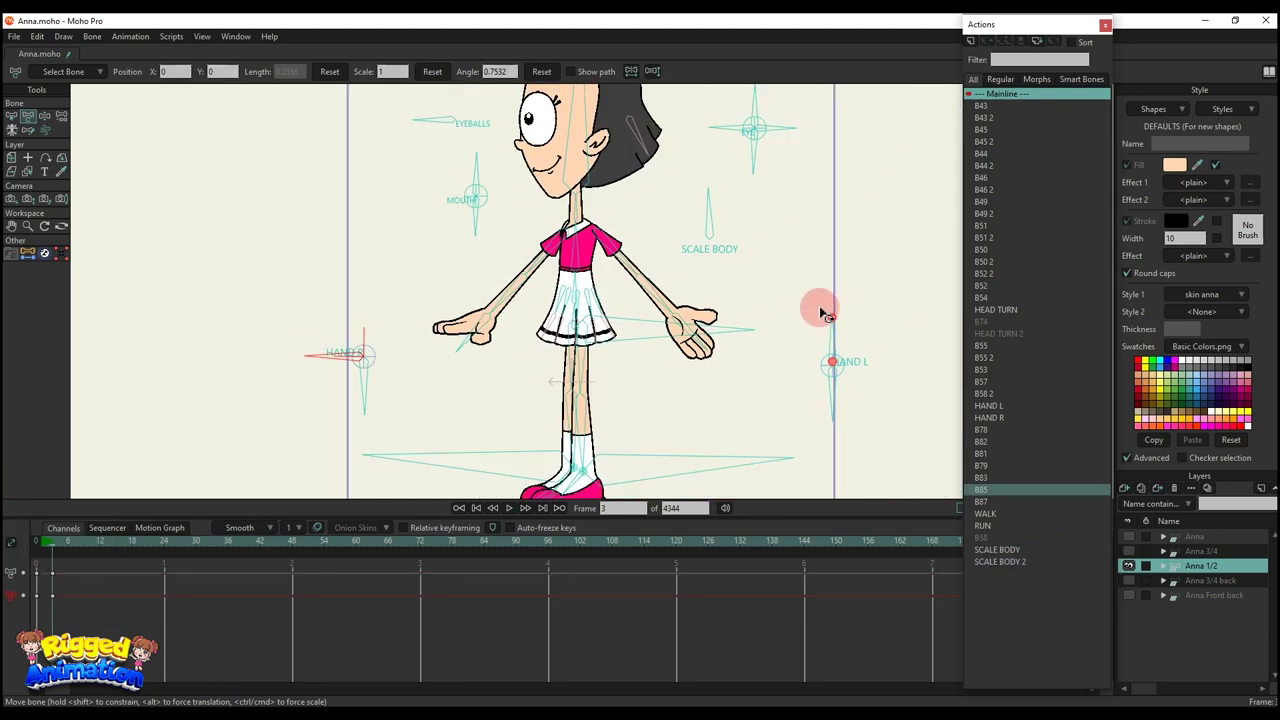
drag(831, 341, 873, 415)
Step: Bend the arm on the HAND R side and rotate the lower bone of the HAND R control
scroll(480, 305, up, 4)
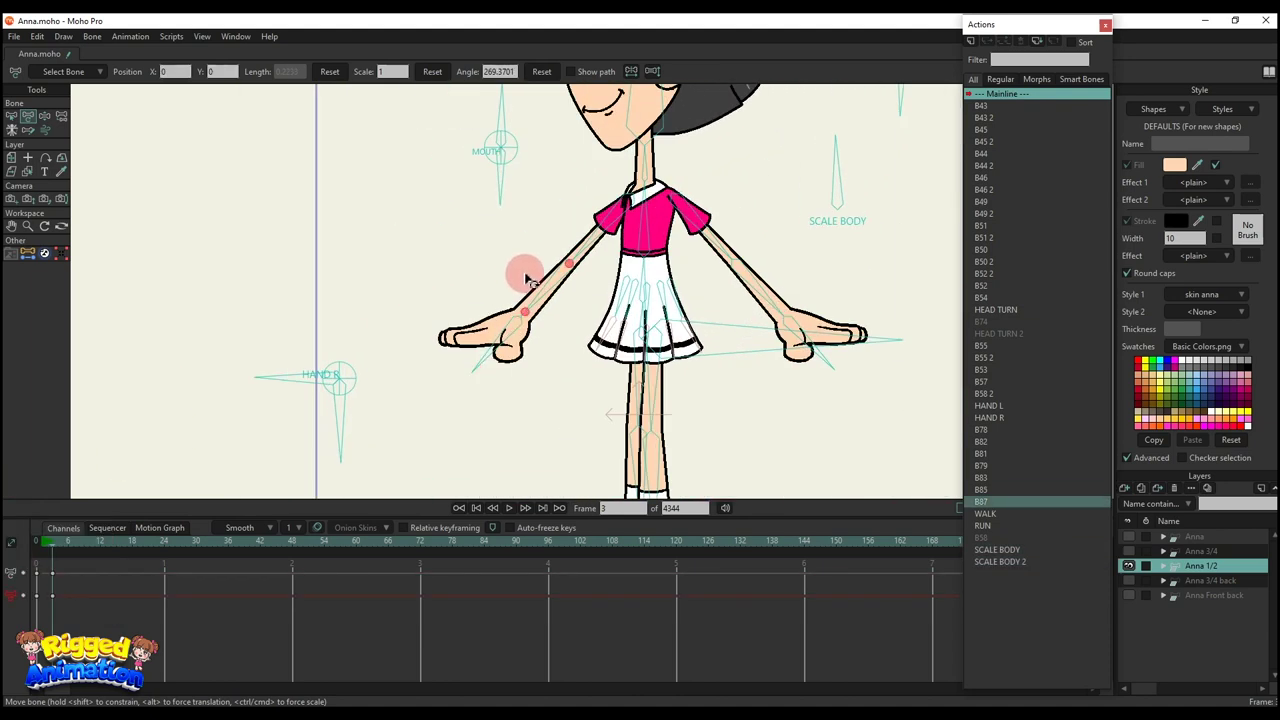
drag(551, 297, 464, 320)
drag(286, 420, 215, 438)
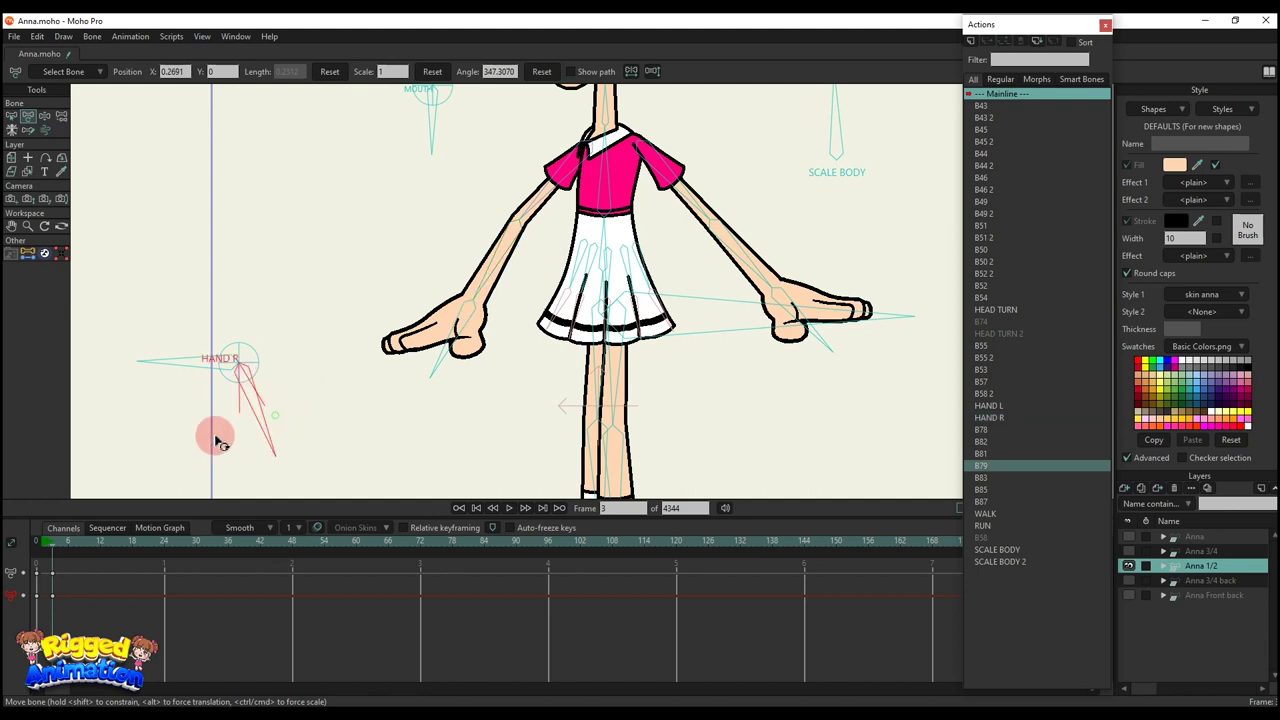
Step: Bend the arm on the HAND L side and rotate the lower bone of the HAND L control
drag(753, 252, 757, 289)
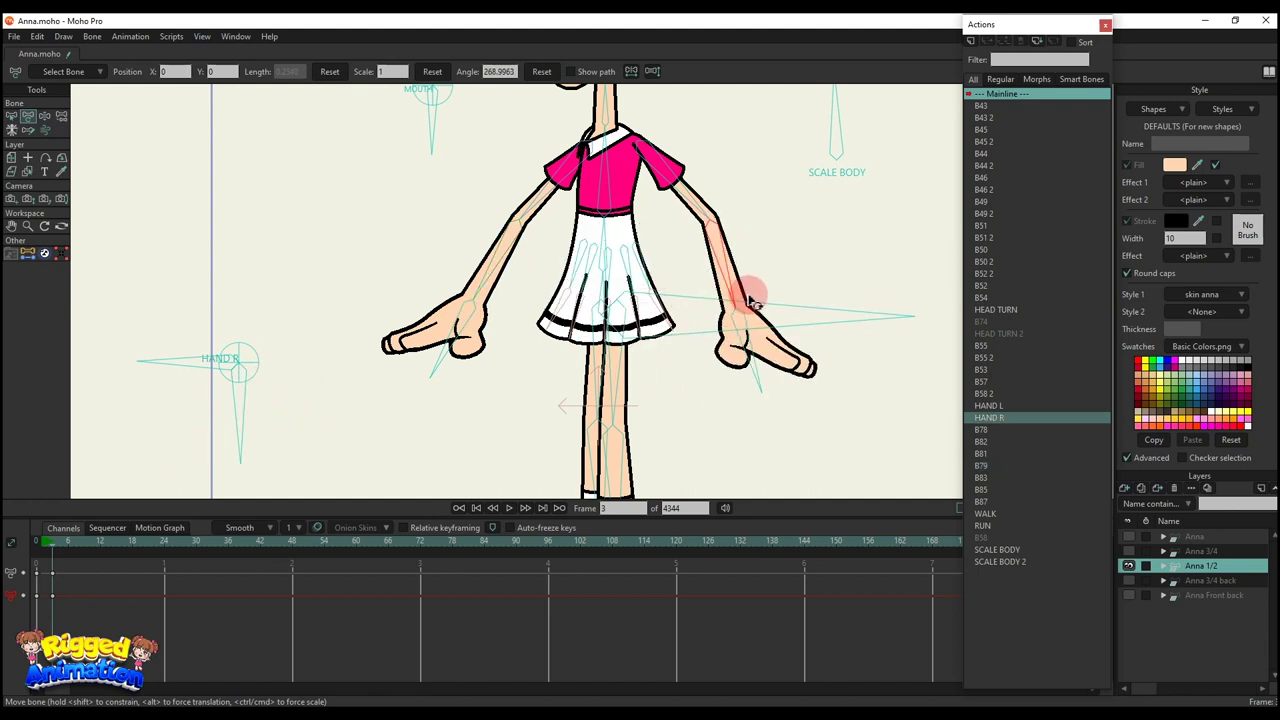
click(925, 420)
drag(952, 432, 543, 277)
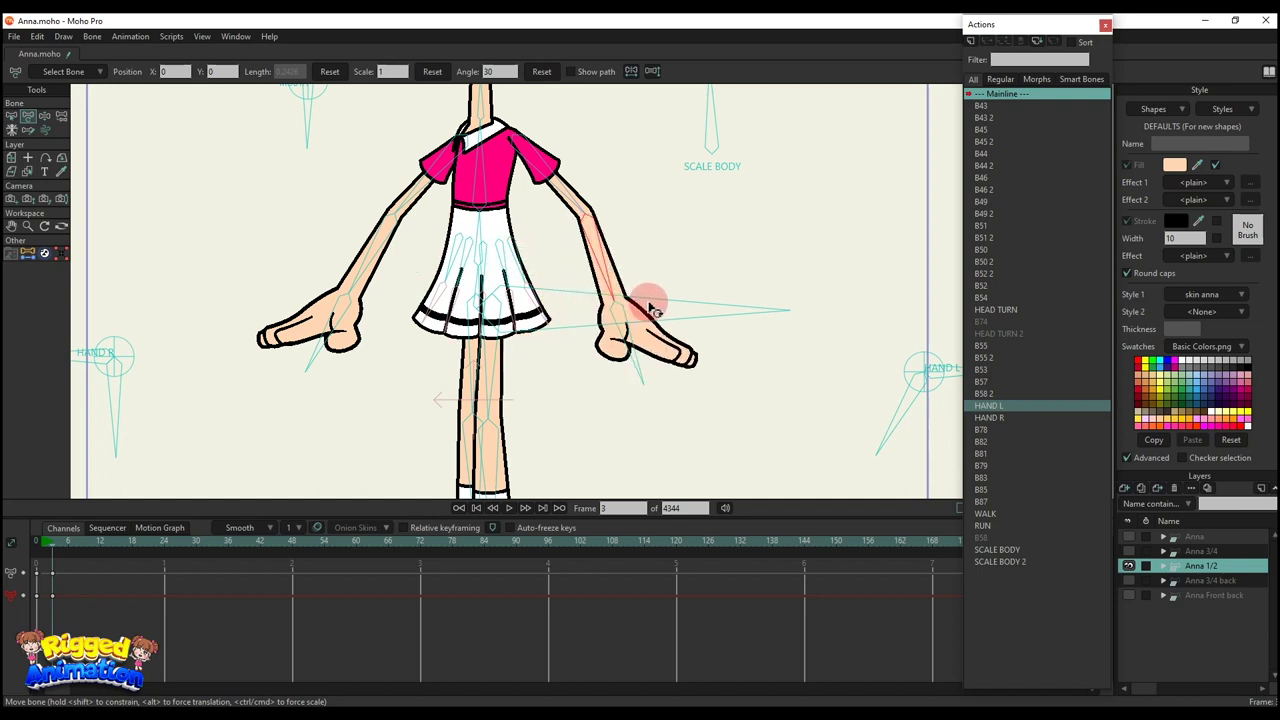
drag(650, 307, 652, 304)
Step: Lower the side-view body with the hip bone to bend the knees and play the motion from frame 0
scroll(592, 314, down, 3)
drag(571, 364, 634, 368)
key(z)
click(38, 543)
key(space)
scroll(512, 325, down, 2)
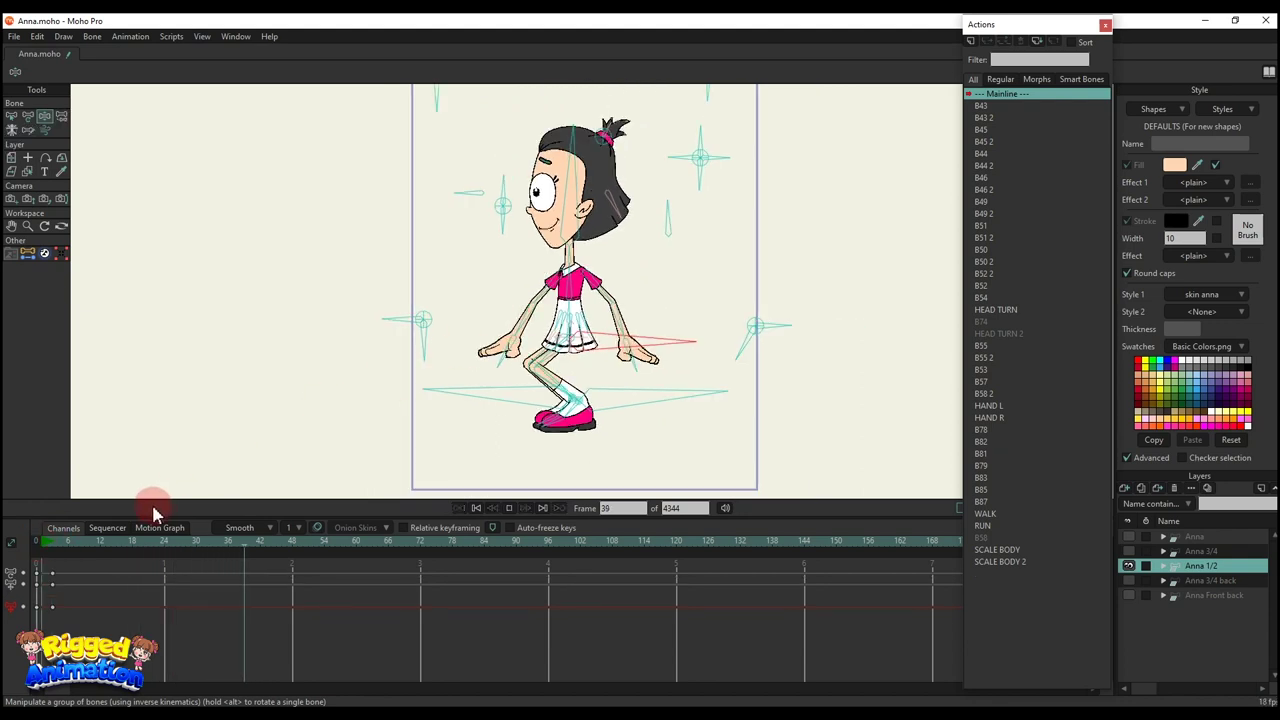
drag(47, 543, 36, 542)
key(space)
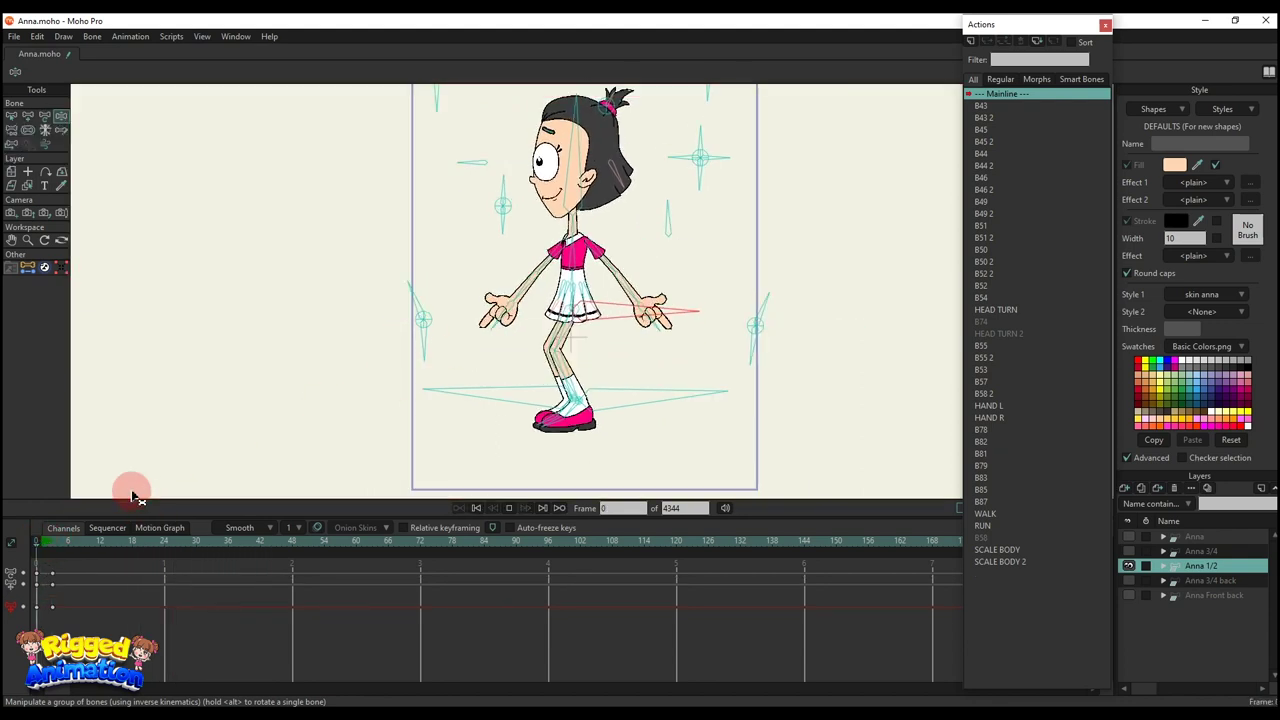
Step: Select the control above the side-view head at frame 3 and try moving it
click(617, 138)
key(t)
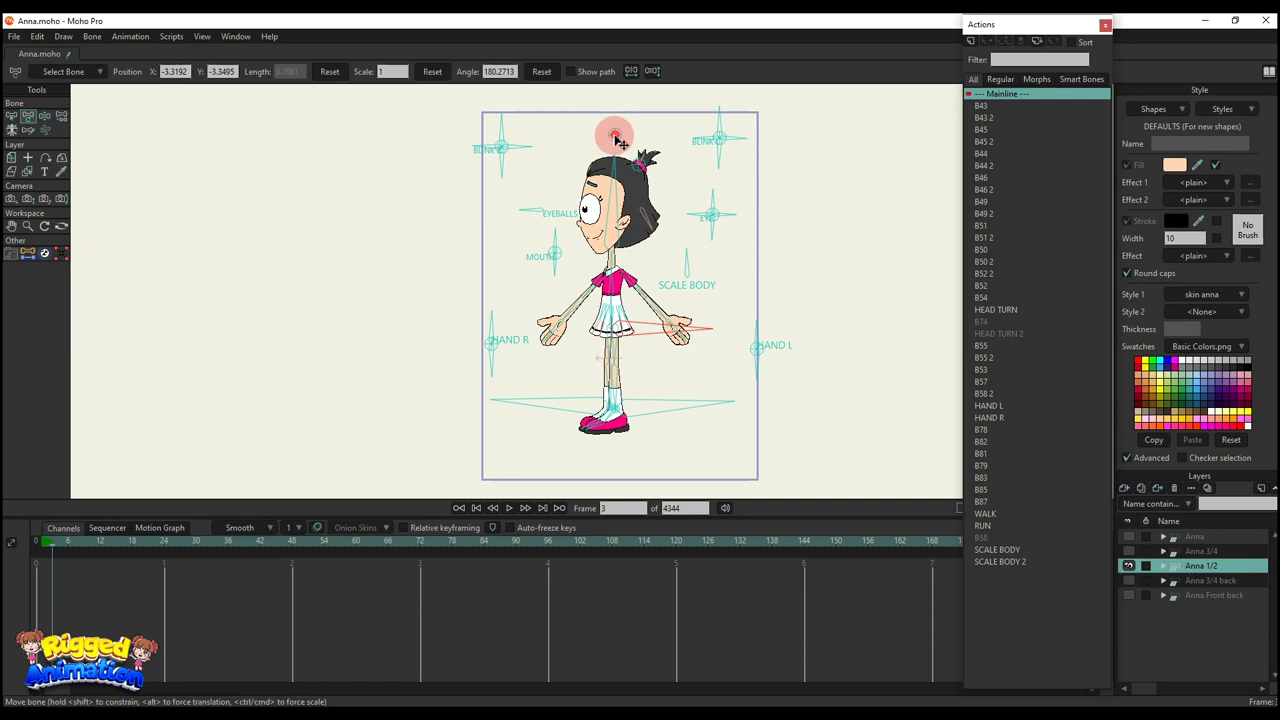
mouse_move(600, 137)
mouse_down()
mouse_move(651, 100)
mouse_move(815, 212)
mouse_move(609, 129)
mouse_move(617, 140)
mouse_up()
Step: Insert the WALK action at frame 3 for Anna 1/2, play it, and add the RUN action at frame 90
click(987, 514)
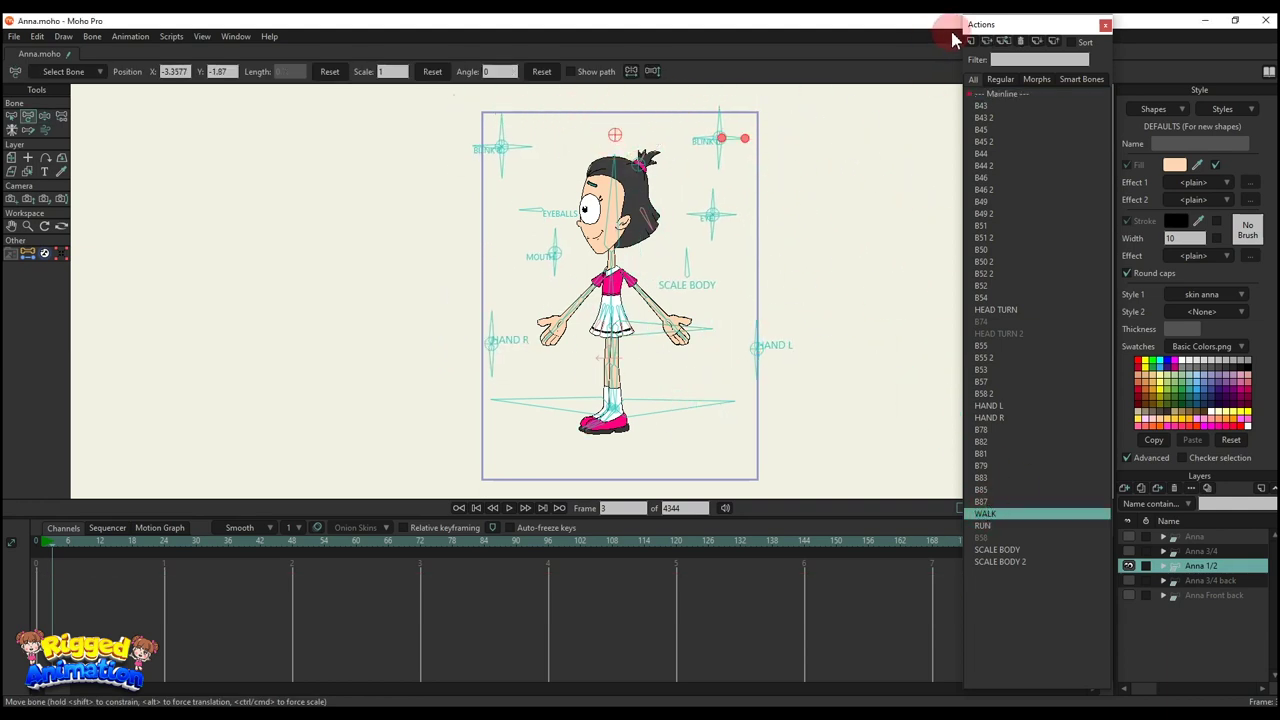
click(987, 42)
key(space)
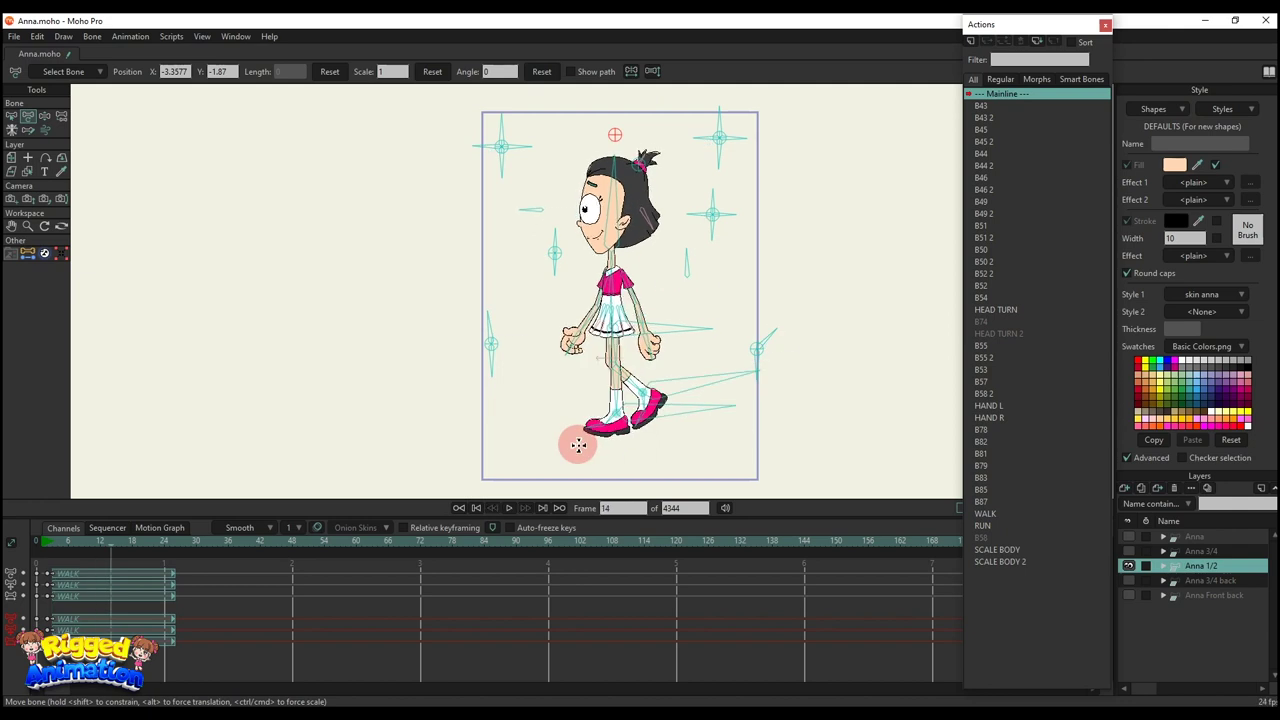
key(space)
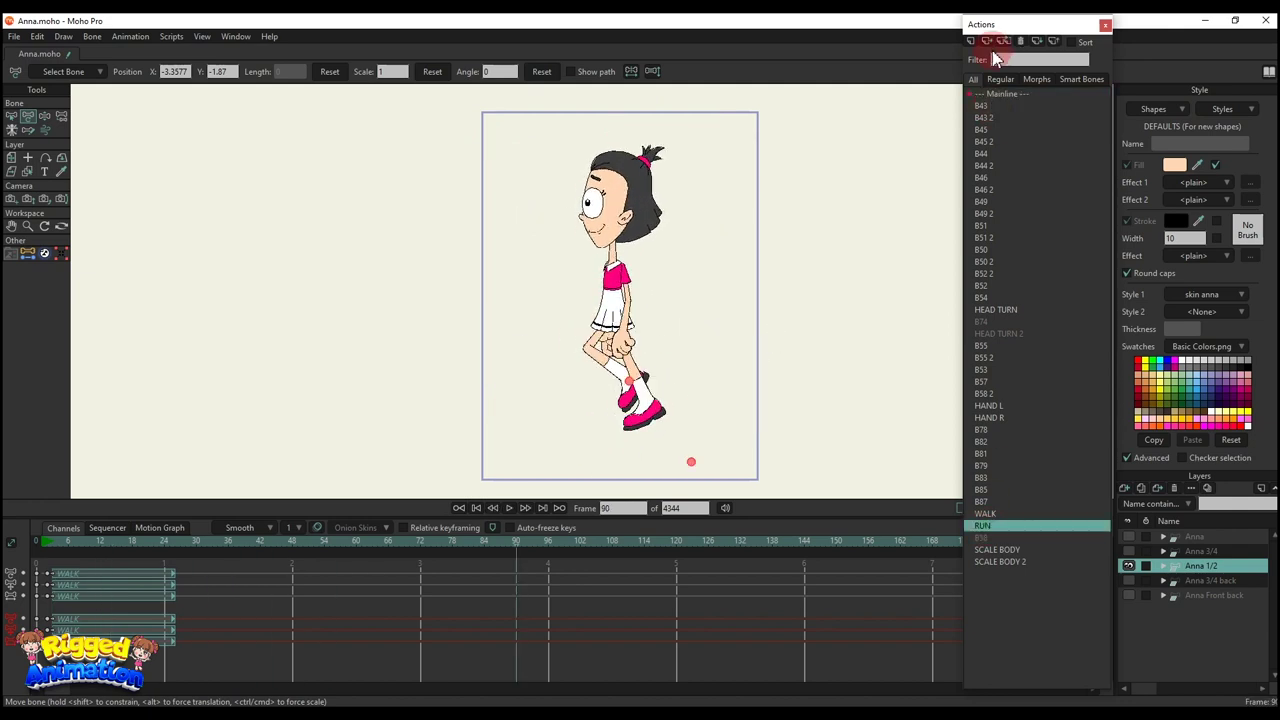
click(987, 44)
click(497, 494)
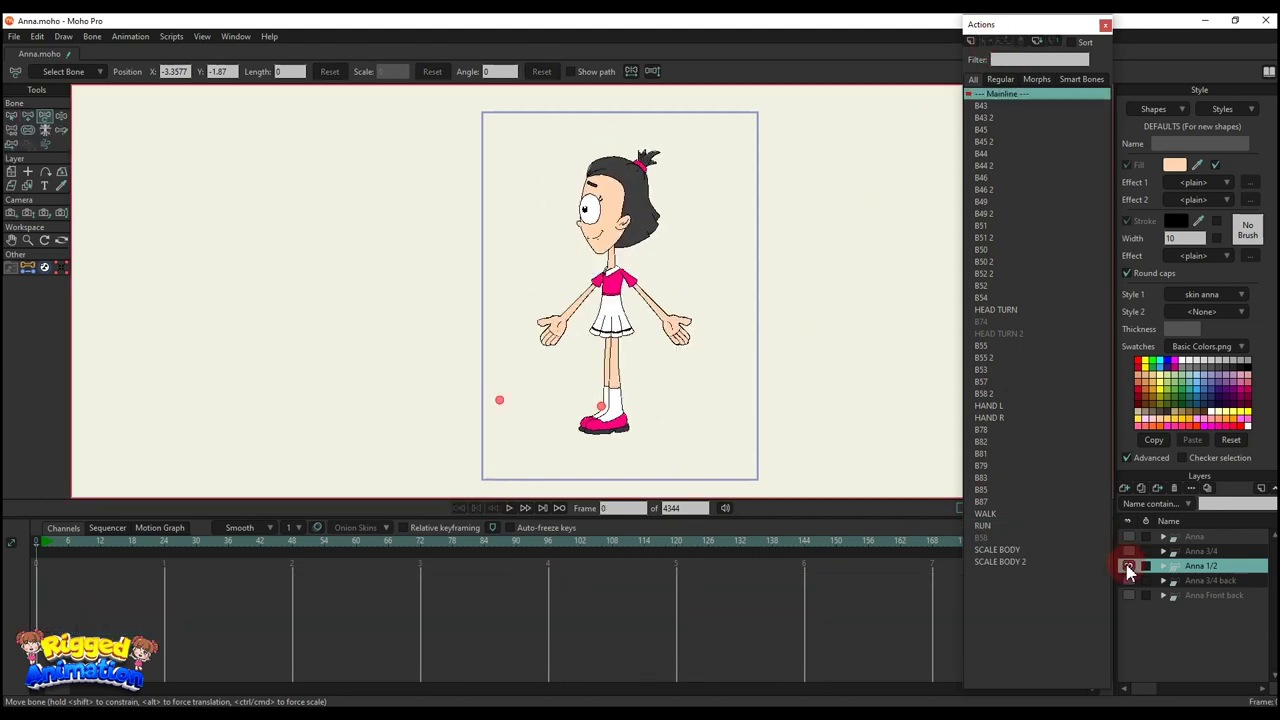
Step: Switch the visible layer from Anna 1/2 to Anna 3/4 back at frame 4 and rotate the HEAD TURN control
click(1128, 569)
click(1128, 580)
click(57, 550)
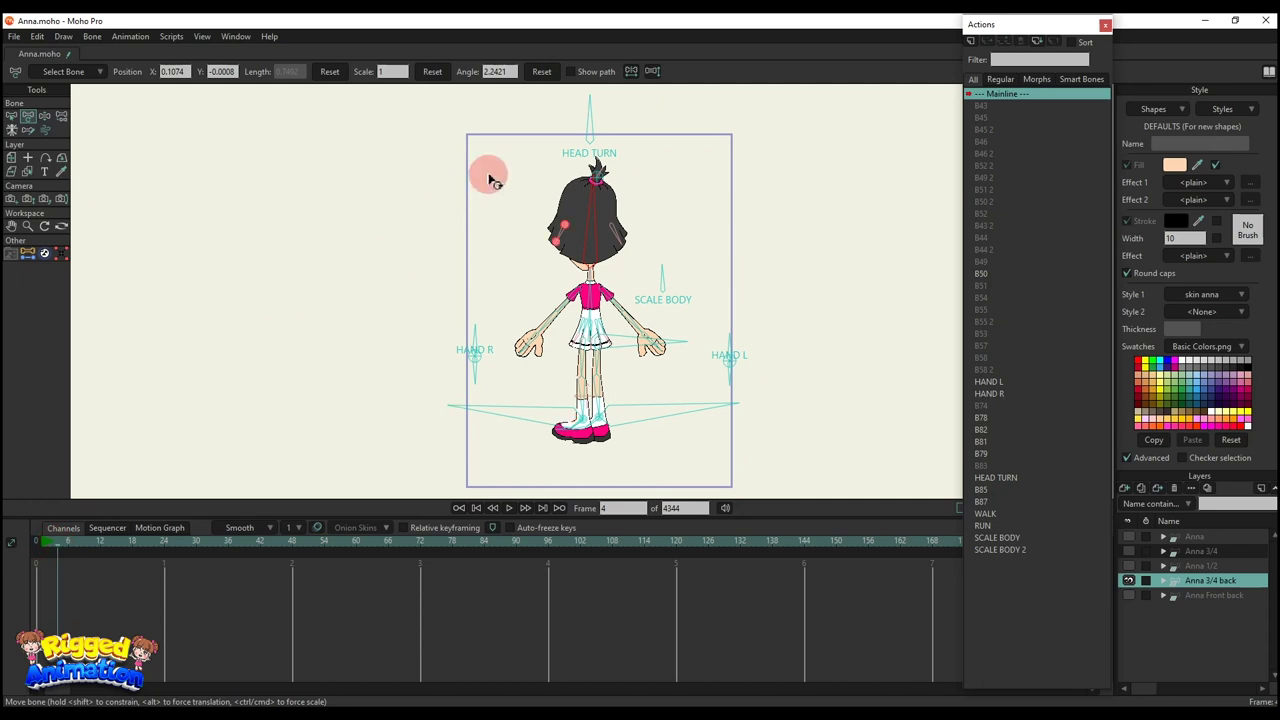
scroll(489, 178, up, 2)
drag(628, 108, 577, 158)
scroll(663, 271, up, 2)
Step: Test the SCALE BODY control on the three-quarter back view and delete the pose keyframes
scroll(672, 289, down, 4)
mouse_move(674, 291)
mouse_down()
mouse_move(642, 288)
mouse_move(726, 308)
mouse_move(698, 284)
mouse_up()
drag(109, 627, 9, 516)
key(Delete)
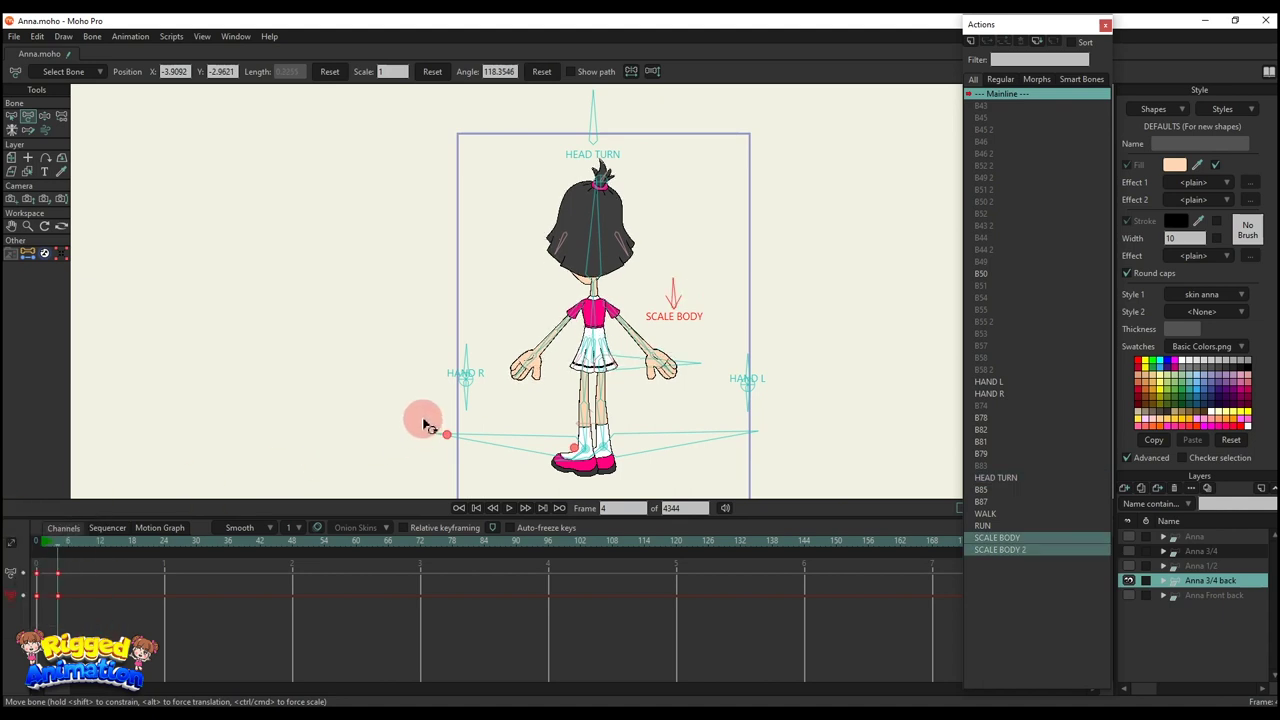
Step: Rotate the upper bones of the HAND R and HAND L controls outward to change both hand poses on Anna 3/4 back
scroll(459, 373, up, 3)
drag(475, 346, 337, 374)
click(899, 303)
drag(907, 322, 932, 386)
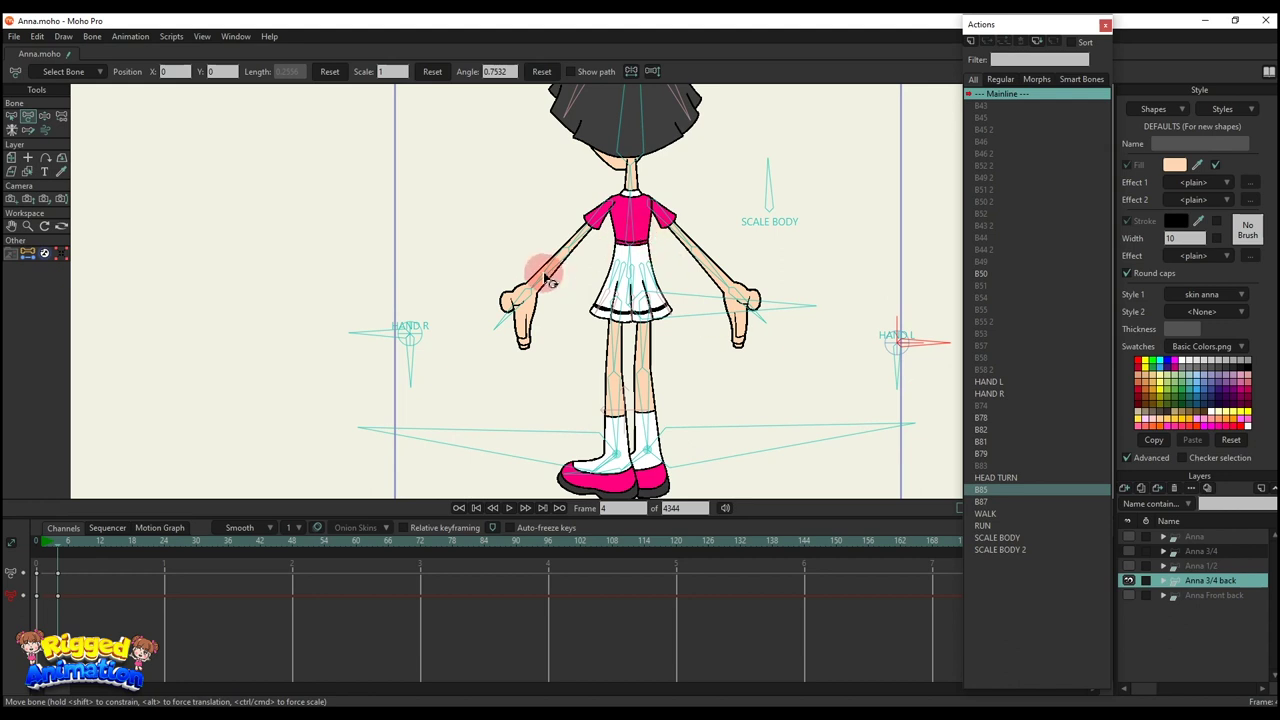
Step: Bend the arm on the HAND R side of the three-quarter back view and rotate the lower bone of its hand control
scroll(549, 281, up, 1)
drag(547, 279, 510, 345)
click(329, 412)
Step: Bend the arm on the HAND L side of the three-quarter back view and rotate the lower bone of its hand control
drag(703, 303, 600, 295)
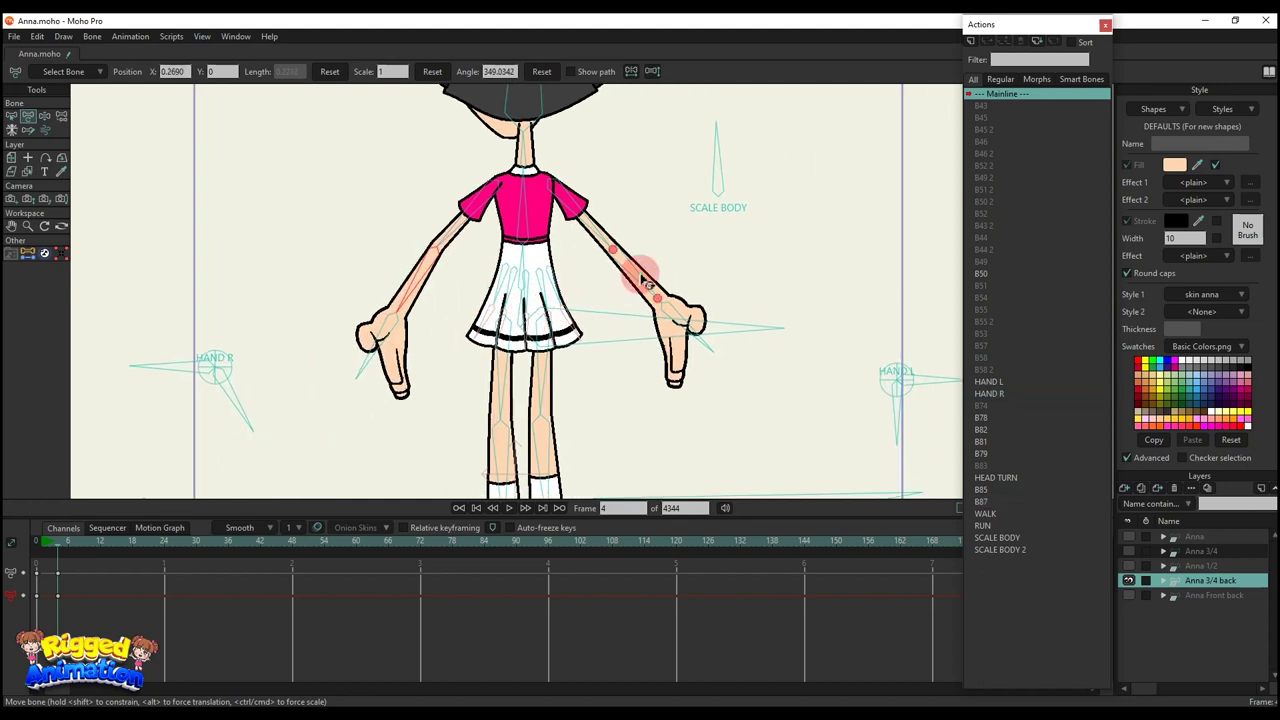
drag(663, 257, 645, 305)
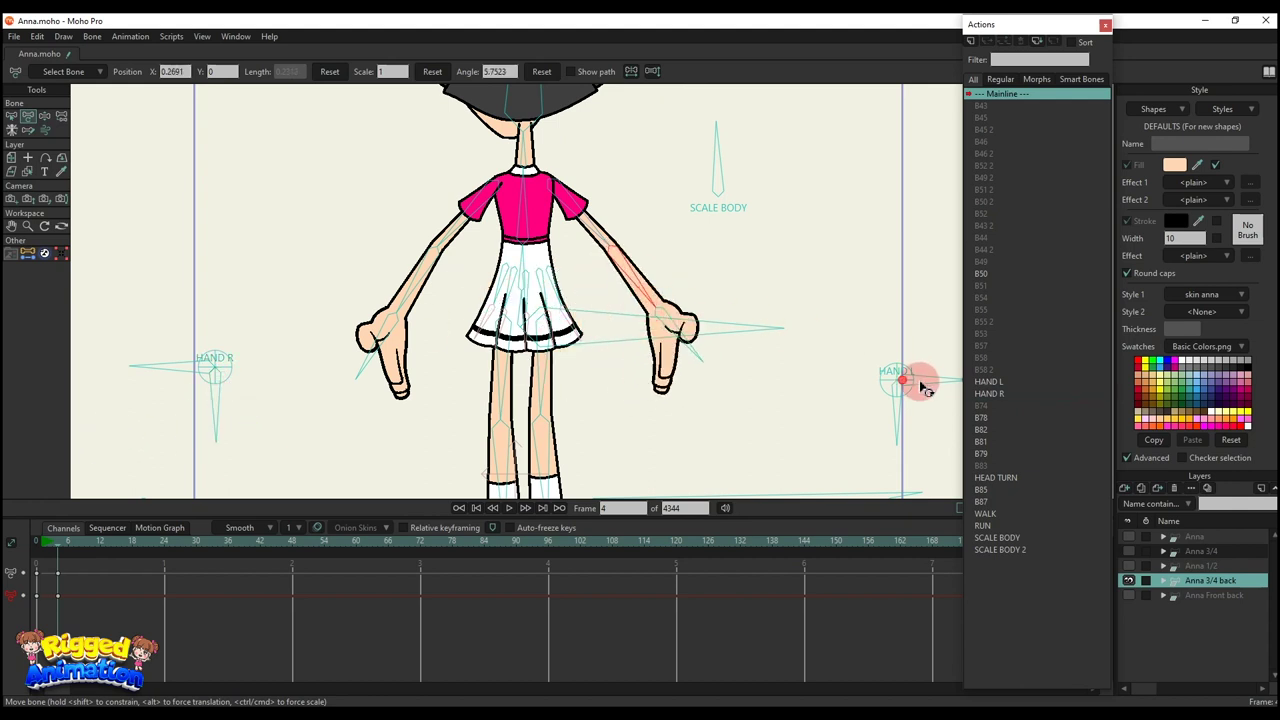
drag(735, 320, 686, 322)
Step: Pose the legs of Anna 3/4 back by moving the foot control bones, and shift the body with the hip bone
scroll(460, 398, down, 2)
drag(580, 412, 586, 294)
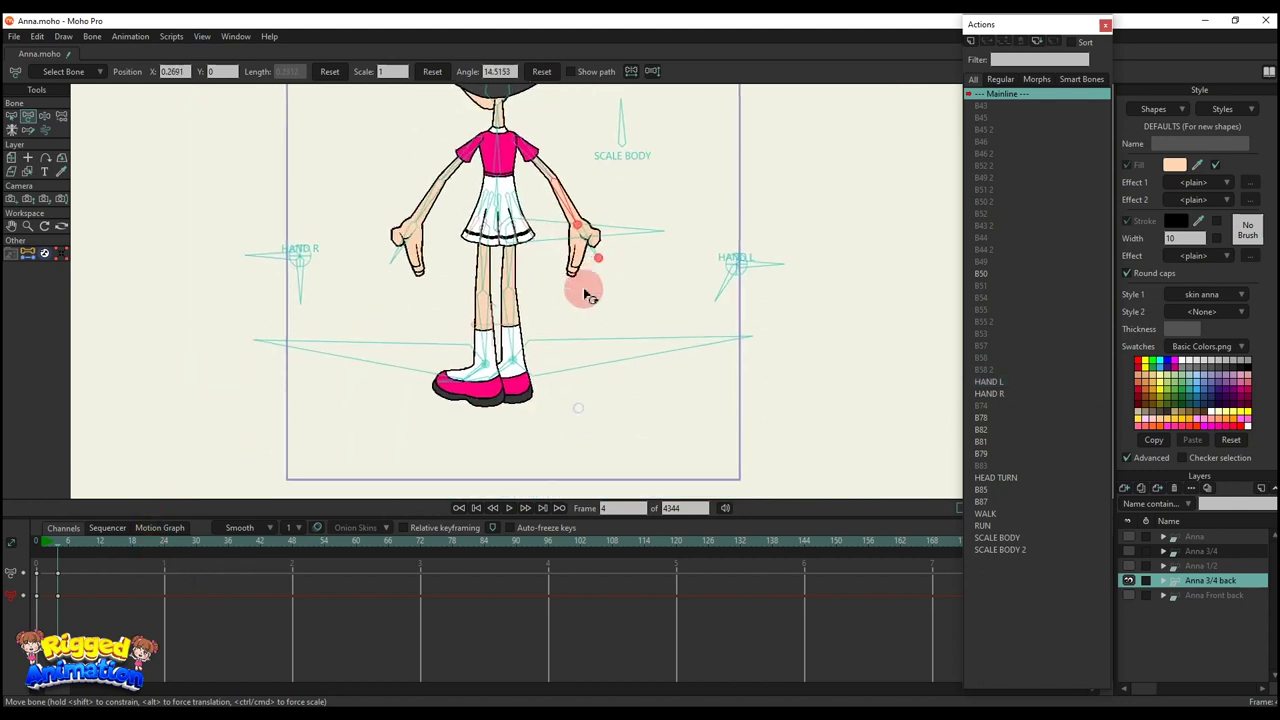
scroll(530, 358, down, 1)
drag(535, 364, 592, 334)
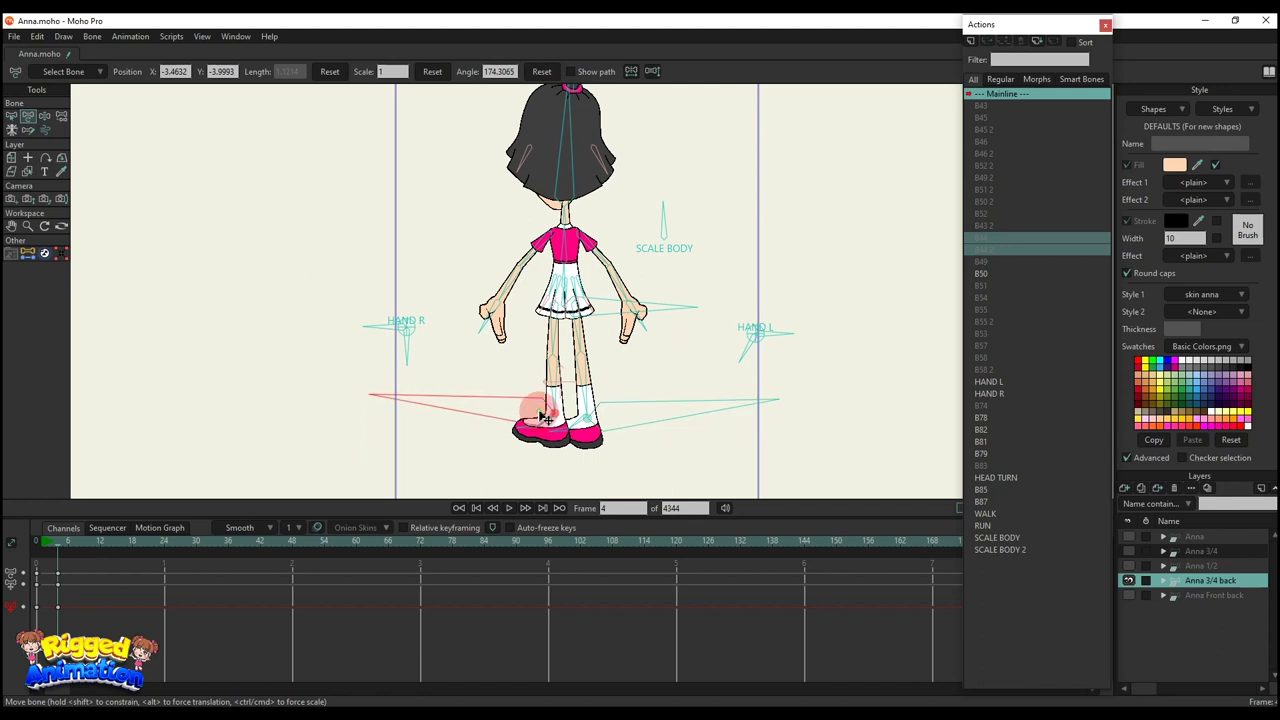
drag(541, 416, 542, 425)
scroll(572, 302, down, 2)
drag(585, 313, 621, 310)
key(z)
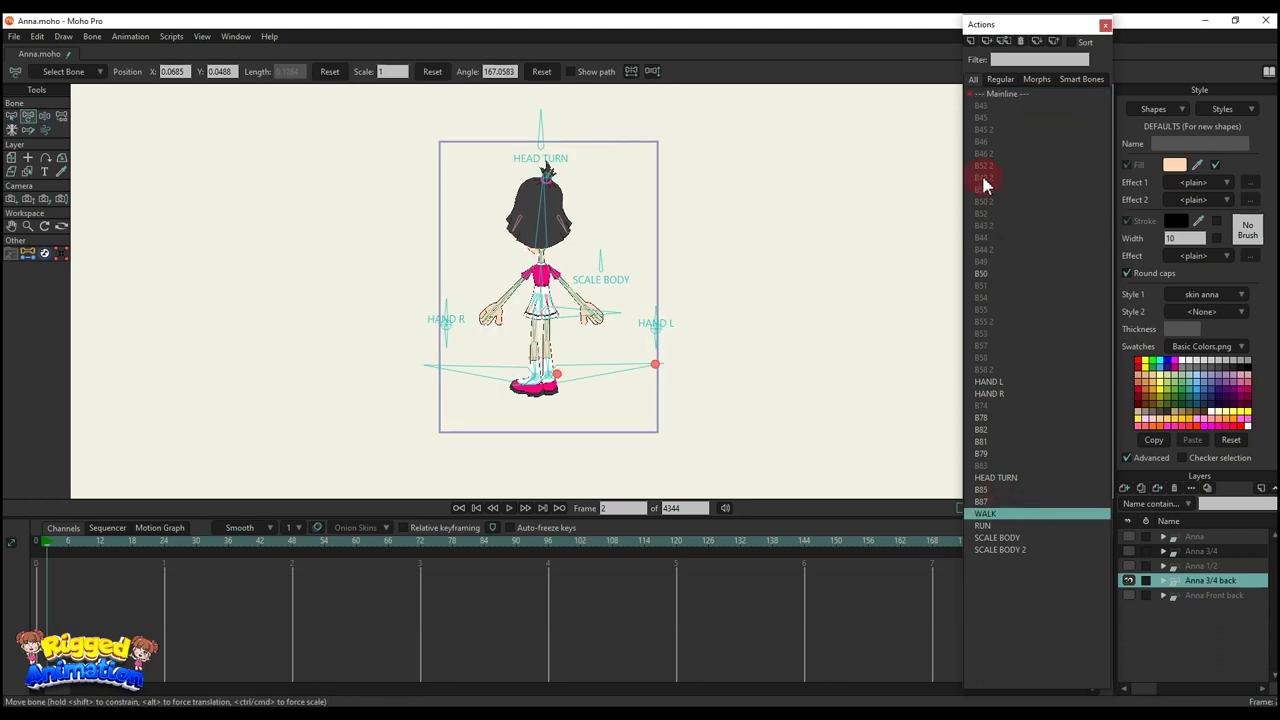
Step: Insert the WALK action at frame 2 for Anna 3/4 back, play it, and add the RUN action at frame 91
click(987, 41)
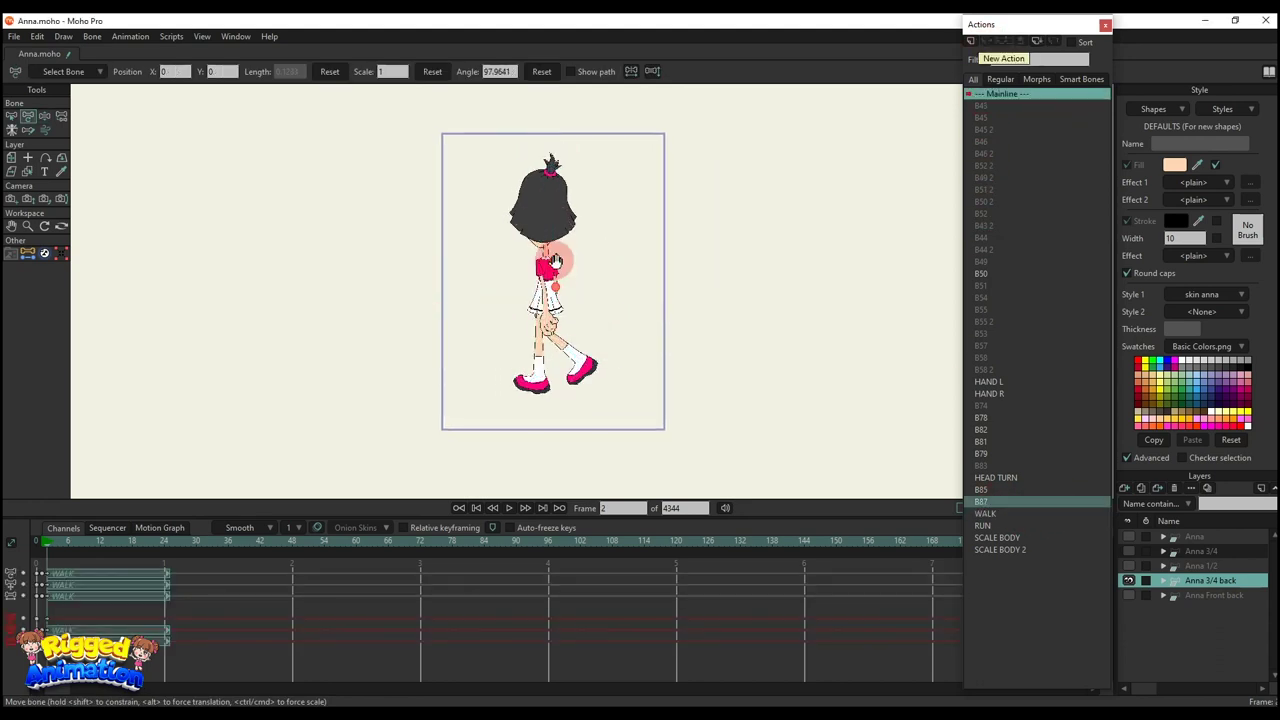
key(space)
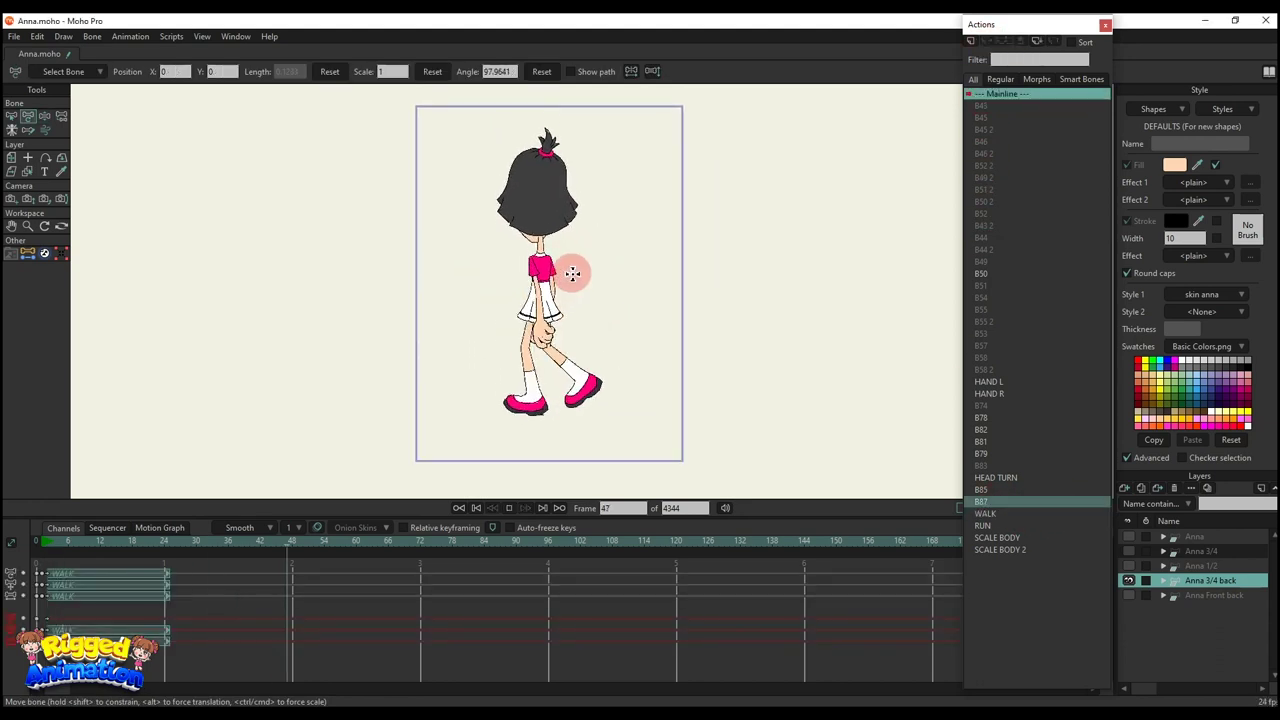
key(space)
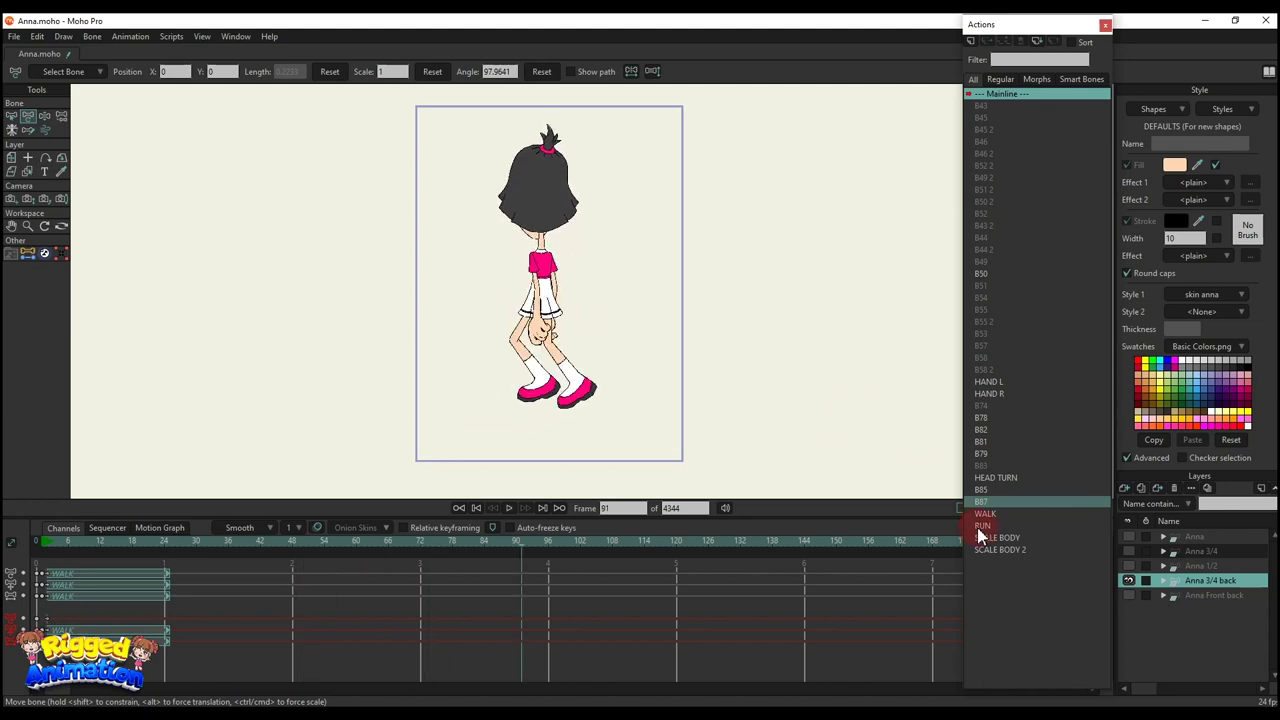
click(980, 527)
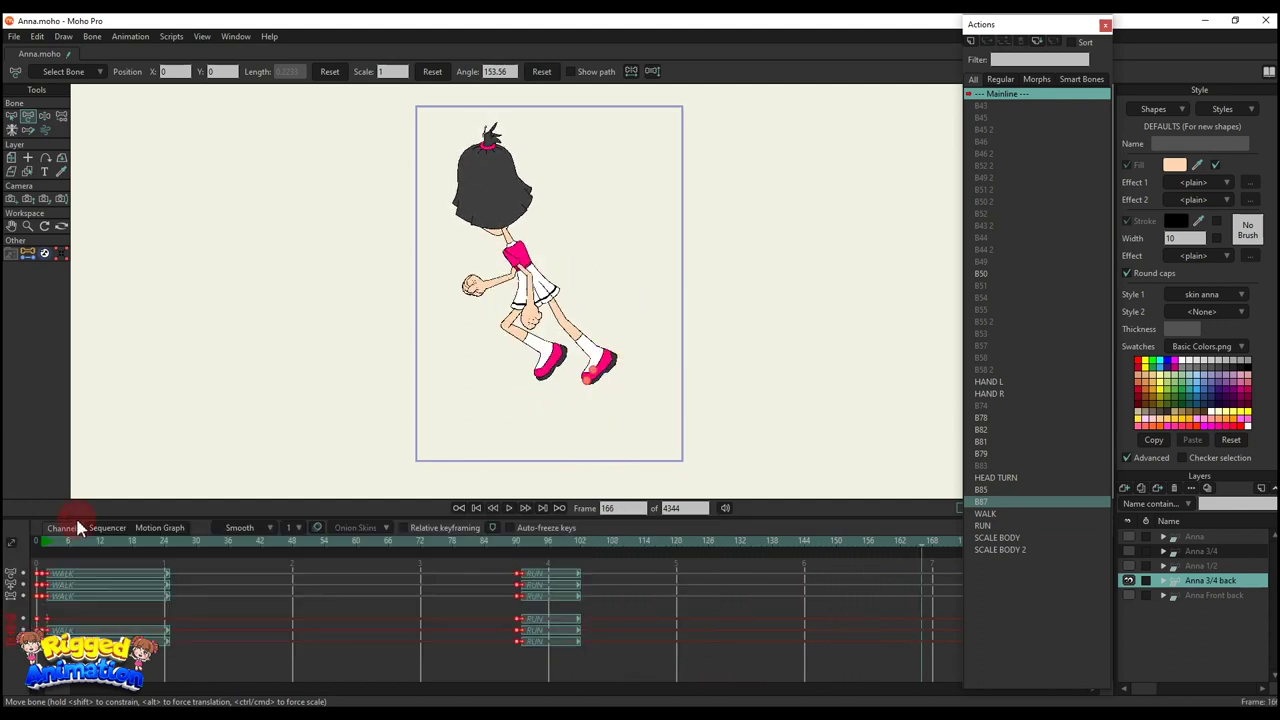
Step: Delete the WALK and RUN clips, and switch from Anna 3/4 back to the Anna Front back layer at frame 5
key(Delete)
click(44, 543)
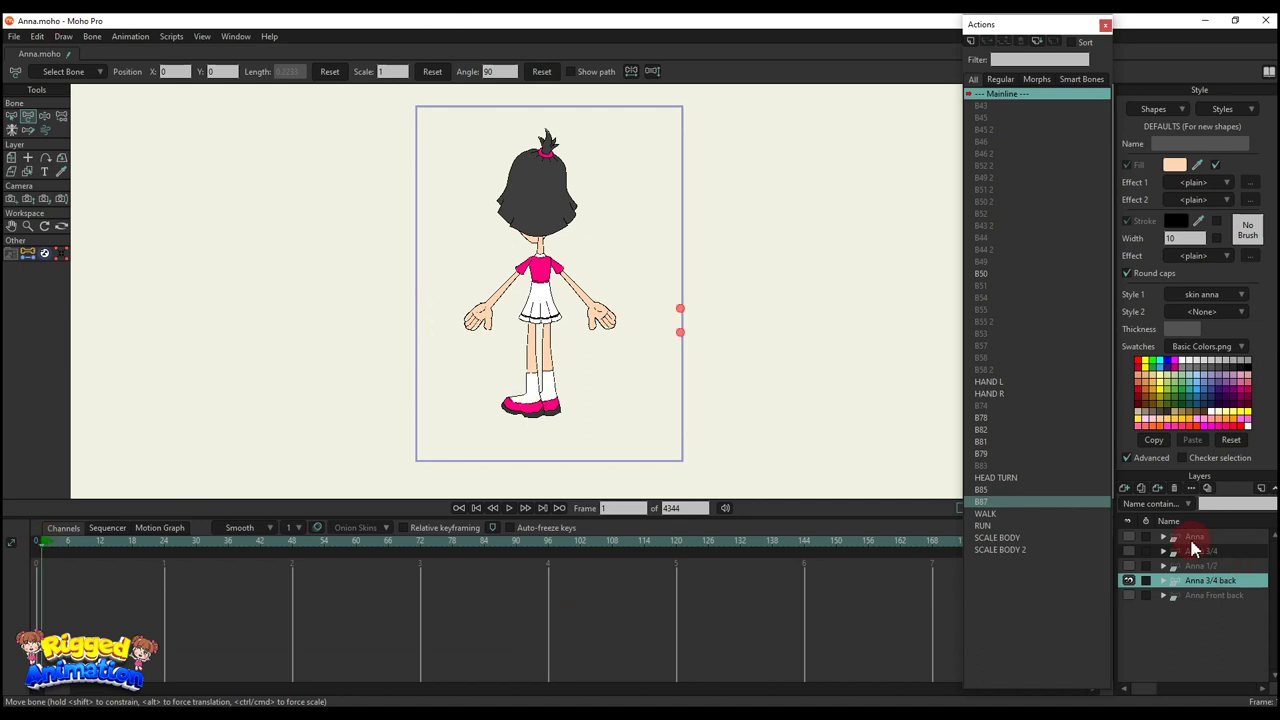
click(1129, 581)
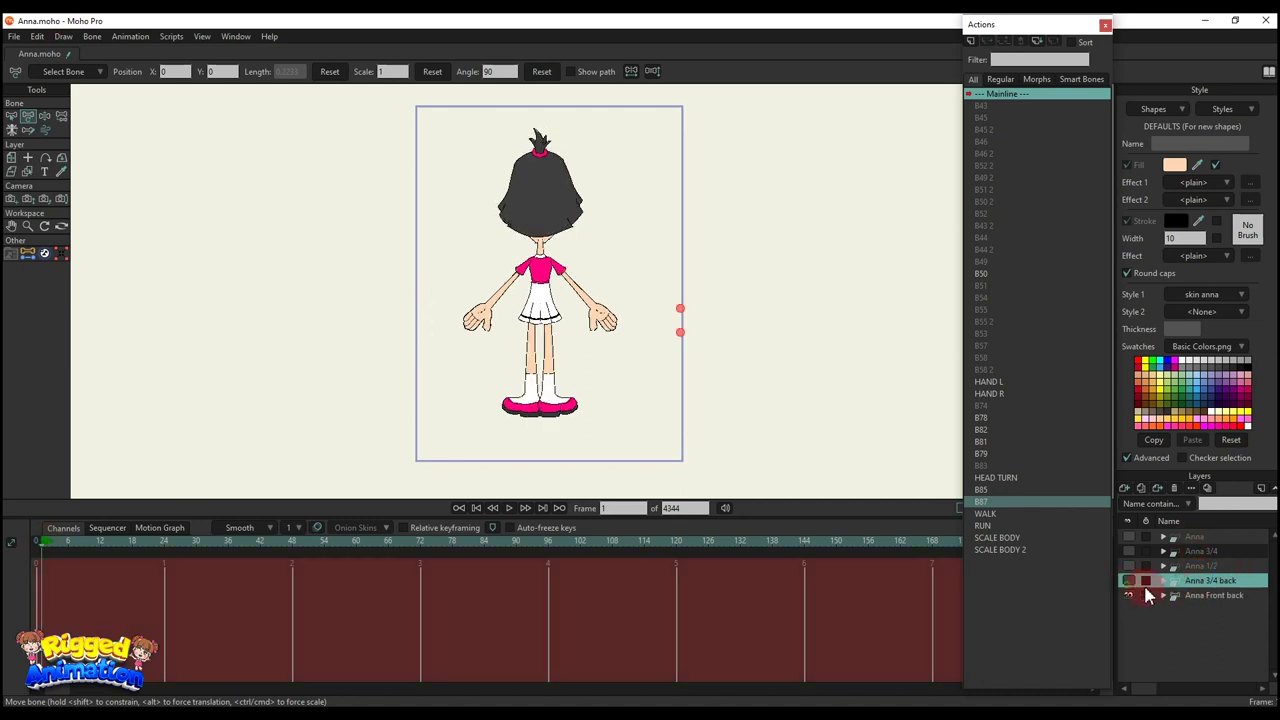
click(1212, 595)
click(35, 578)
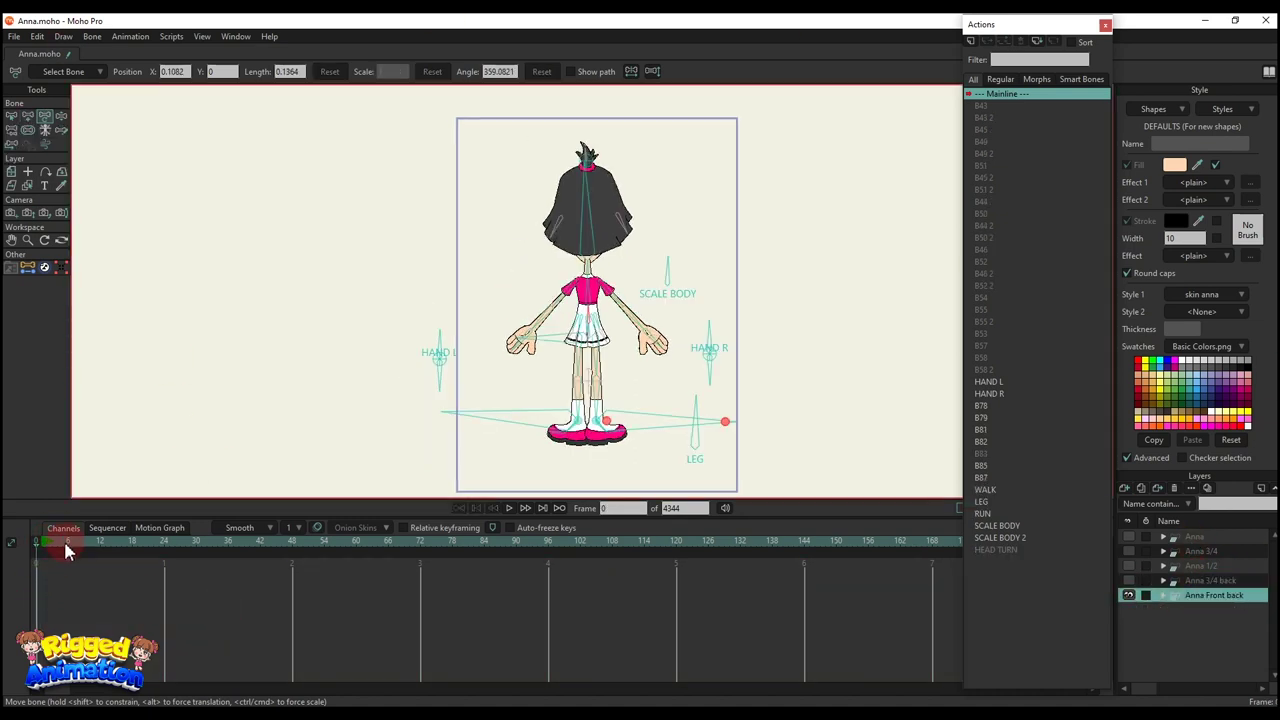
click(64, 543)
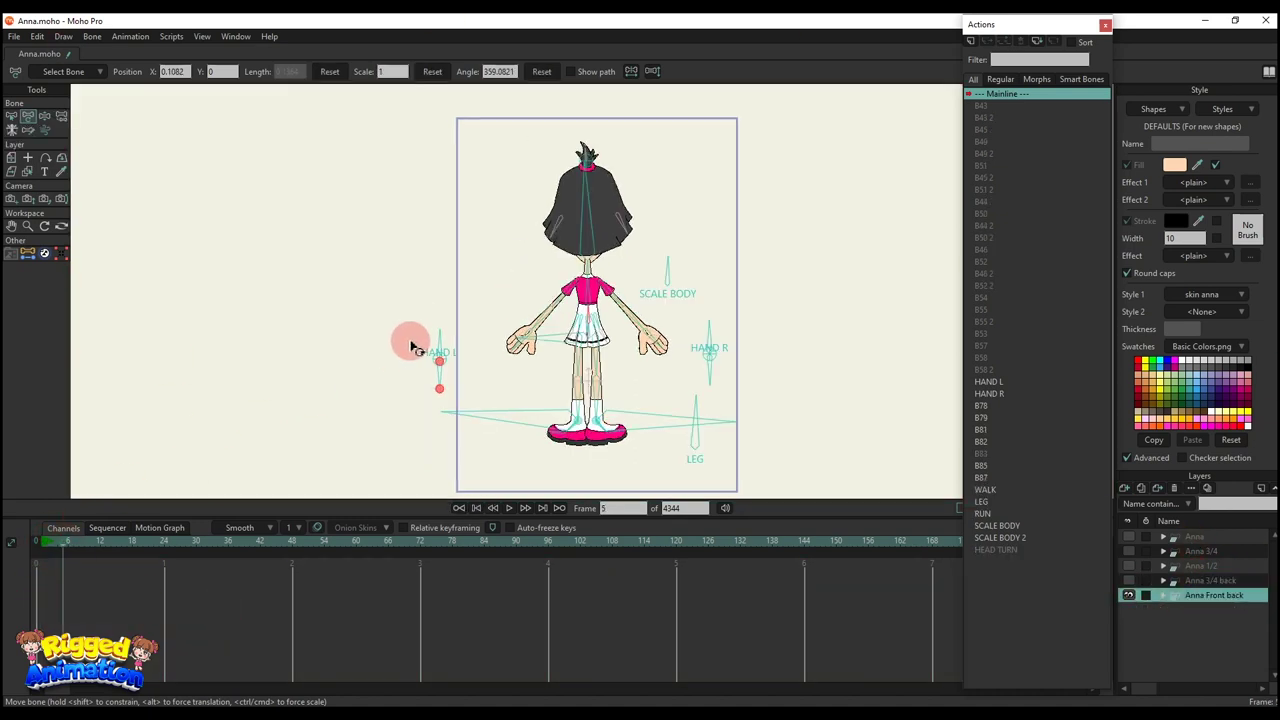
Step: Test the SCALE BODY control on Anna Front back and rotate the upper bones of the HAND L and HAND R controls outward
scroll(534, 278, up, 2)
drag(695, 265, 737, 280)
drag(378, 388, 427, 346)
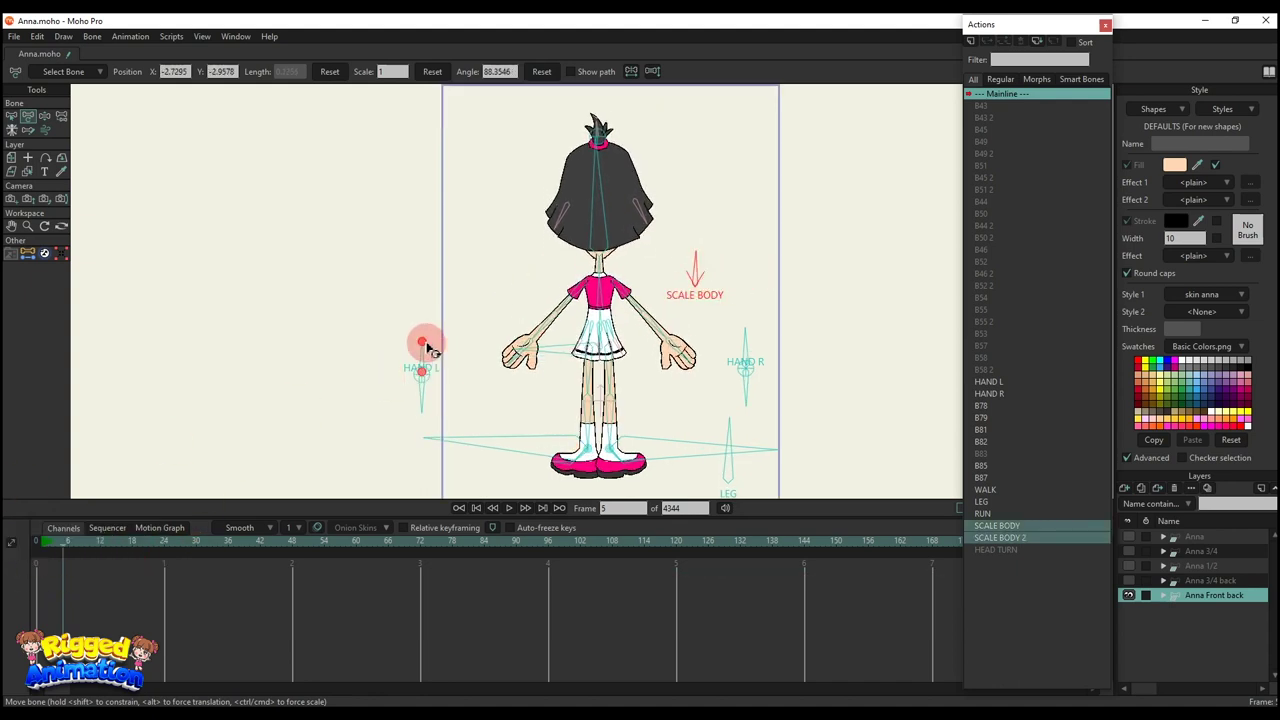
click(768, 348)
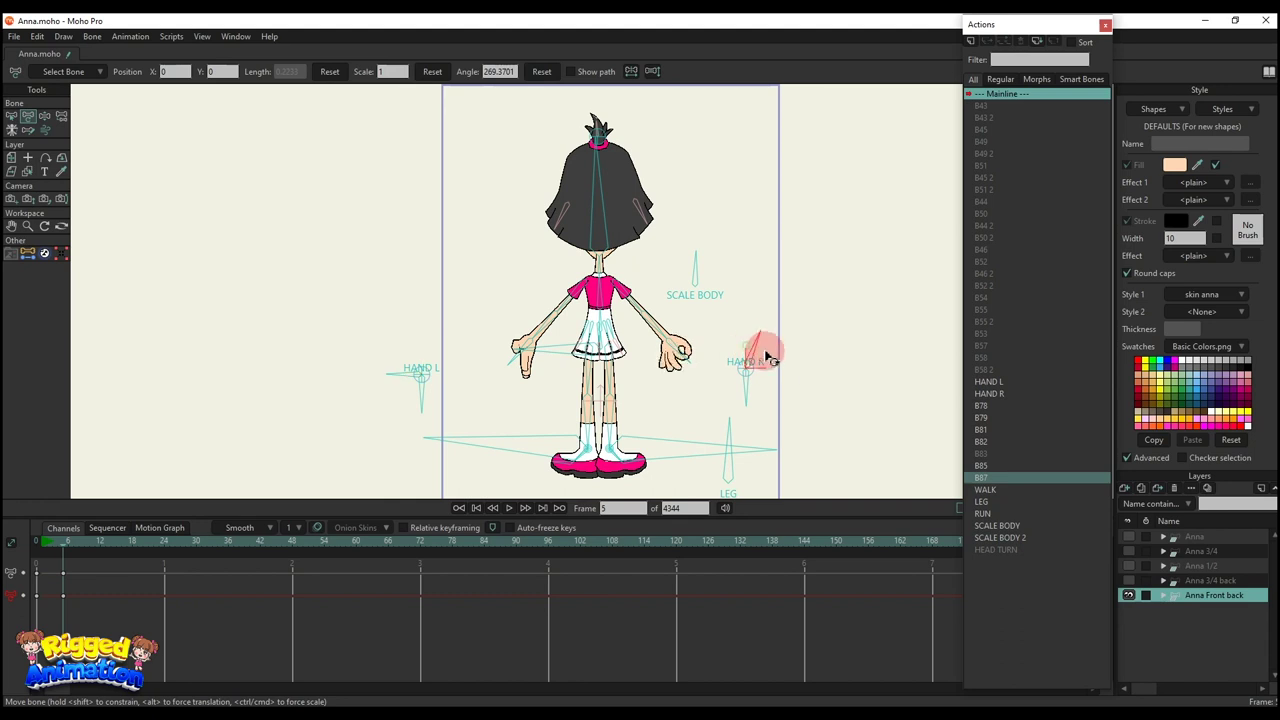
Step: Bend the arm on the HAND L side of the full back view and rotate the lower bone of its hand control
click(530, 336)
scroll(557, 334, up, 5)
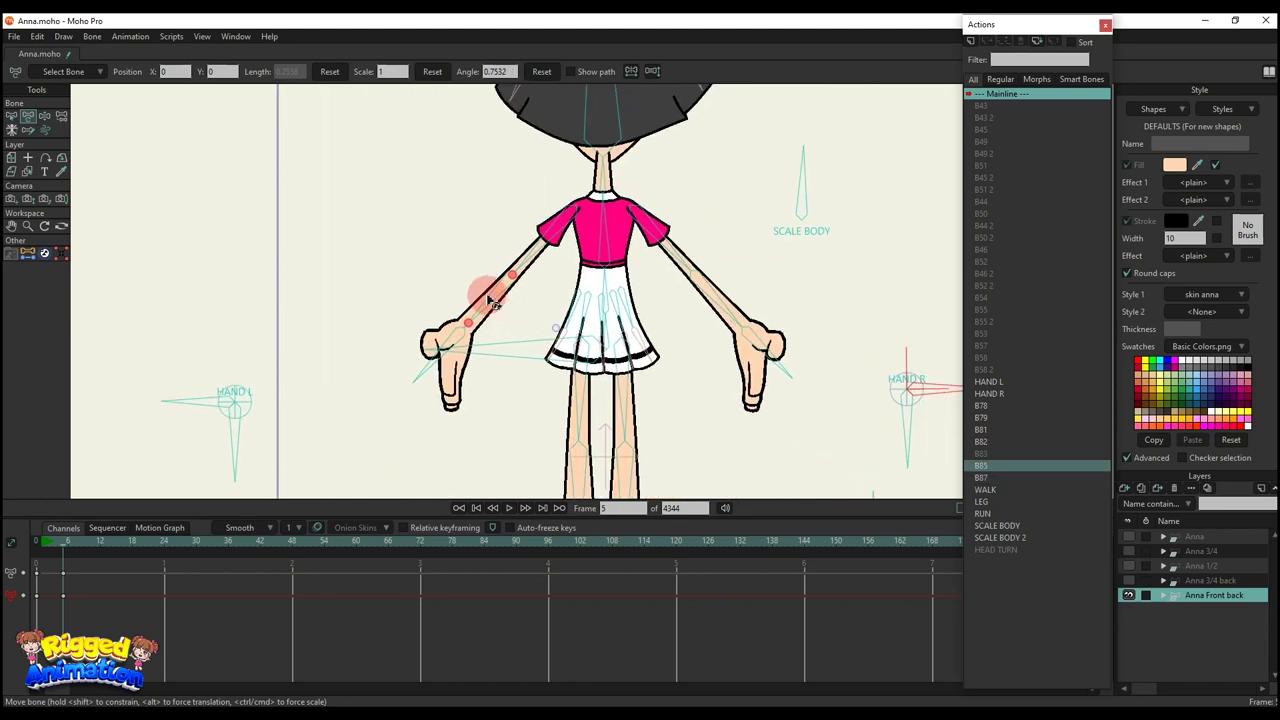
drag(505, 297, 262, 427)
Step: Bend the arm on the HAND R side of the full back view and rotate the lower bone of its hand control
drag(698, 276, 645, 234)
click(876, 416)
key(ctrl+z)
Step: Cross the back-view legs by moving the foot control bone on the HAND L side past the other foot
scroll(670, 319, down, 5)
scroll(697, 345, up, 2)
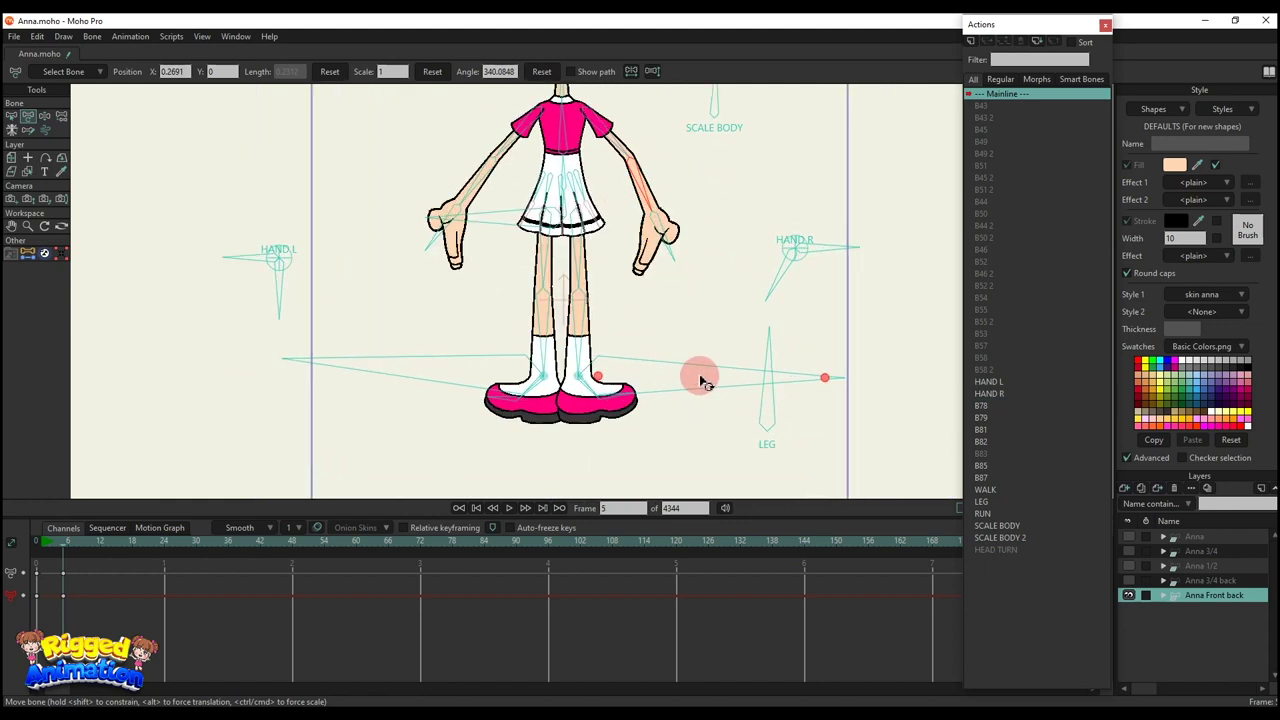
scroll(703, 383, up, 1)
click(537, 378)
drag(497, 385, 620, 372)
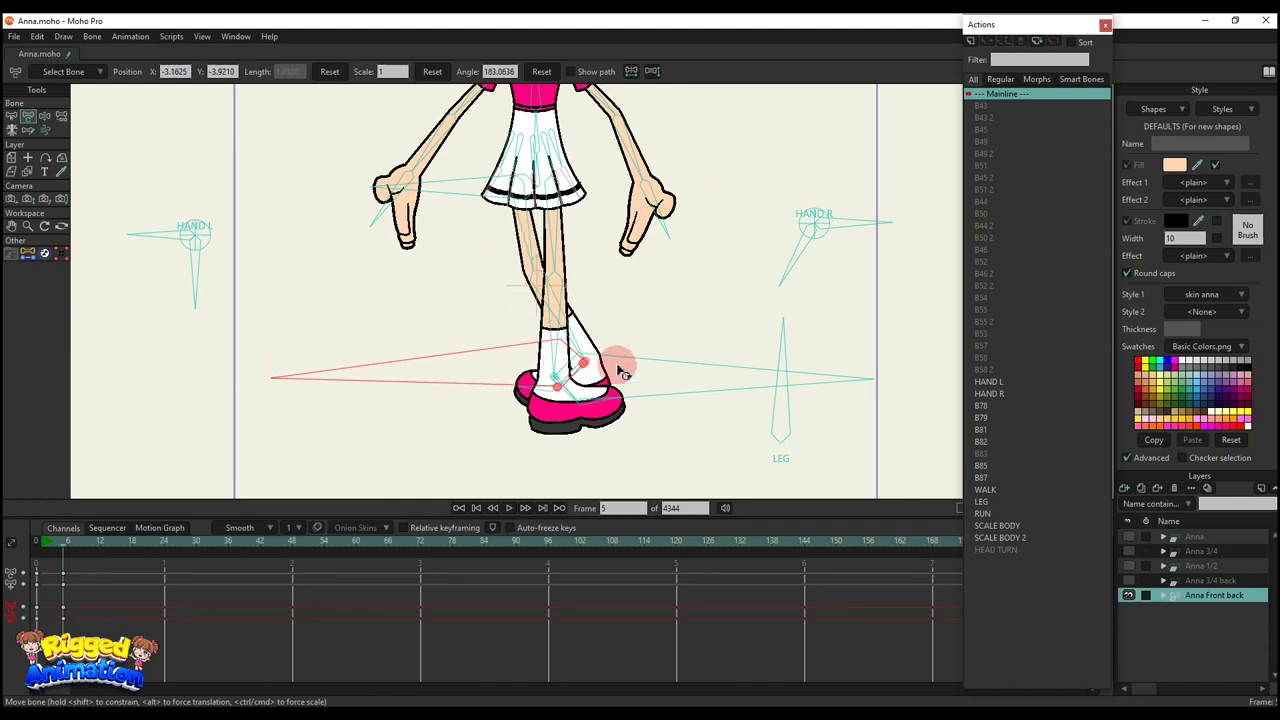
Step: Swing the LEG control to swap which crossed leg is in front, and delete the pose keyframes
click(803, 413)
drag(780, 347, 530, 405)
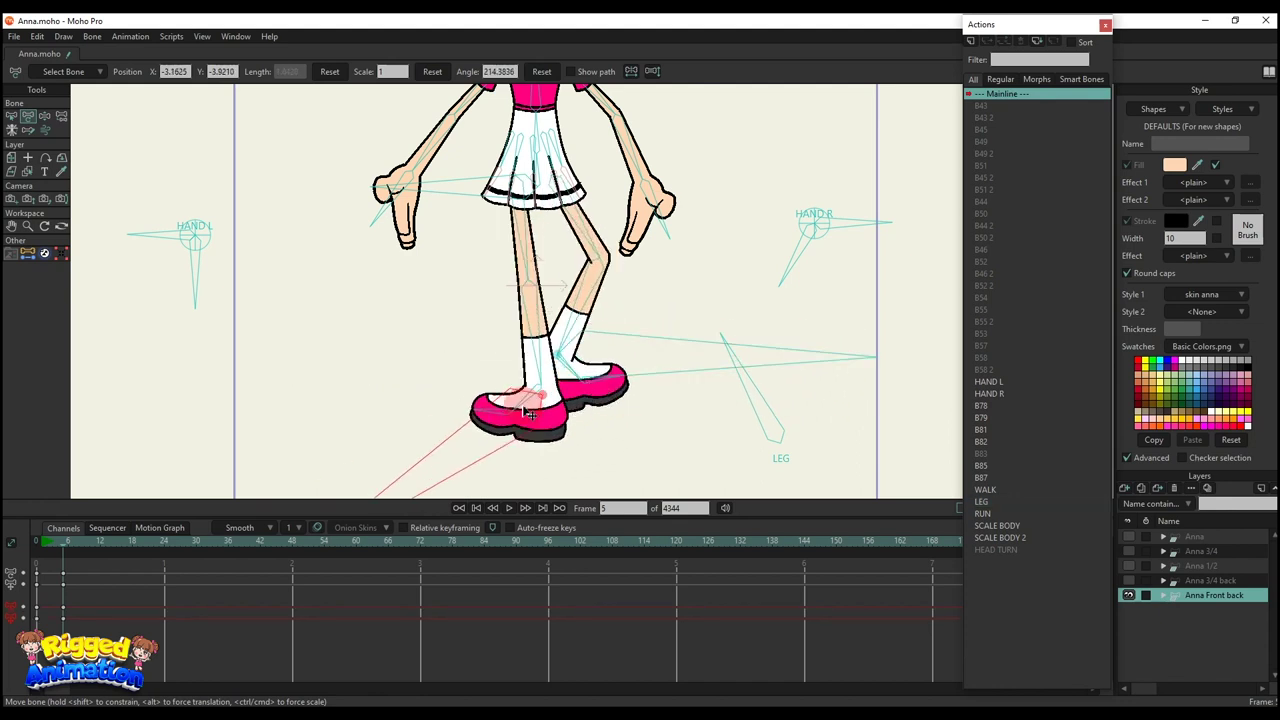
click(757, 371)
drag(580, 455, 813, 388)
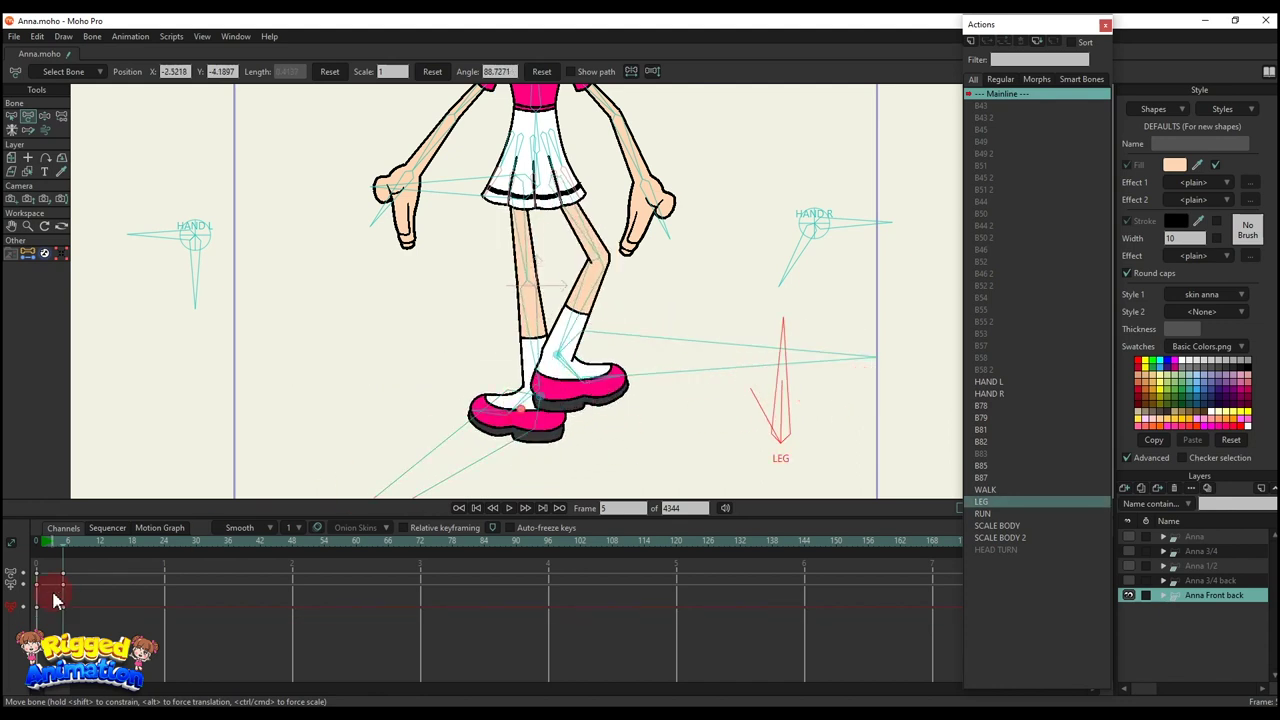
key(Delete)
Step: Insert the WALK action at frame 5 for Anna Front back and play it through to frame 147
scroll(541, 369, down, 3)
drag(563, 372, 585, 394)
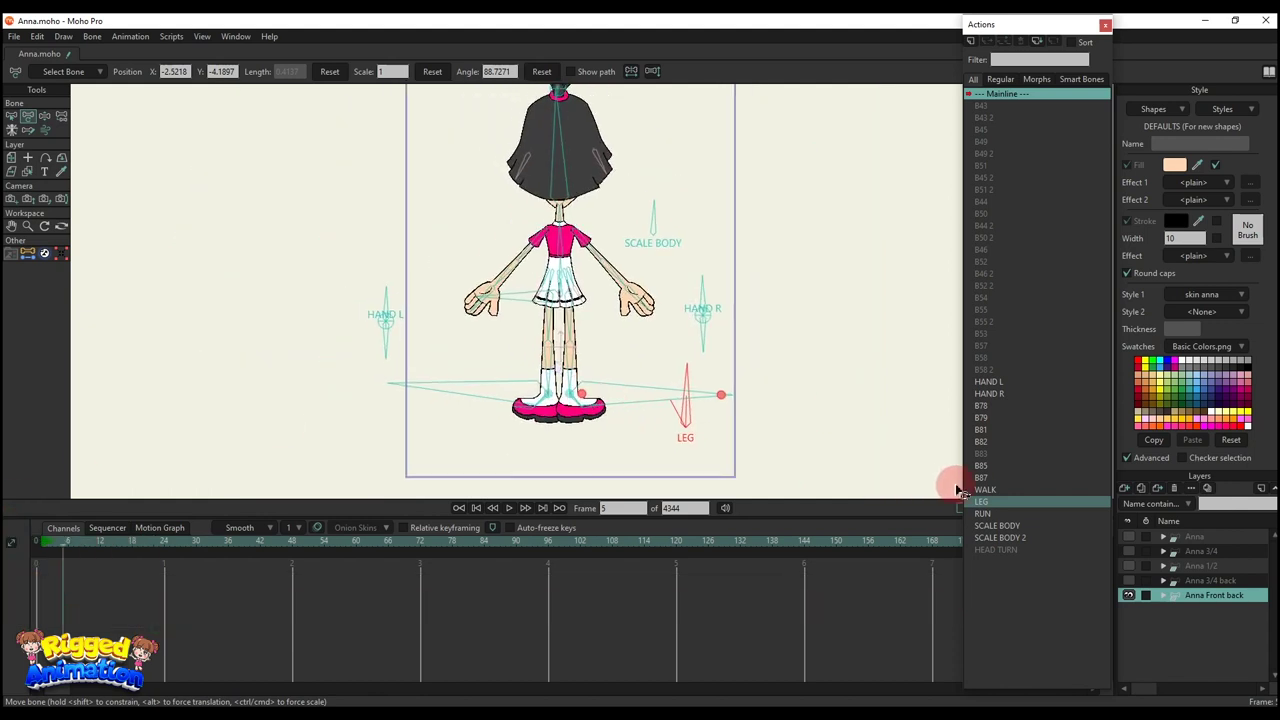
click(985, 490)
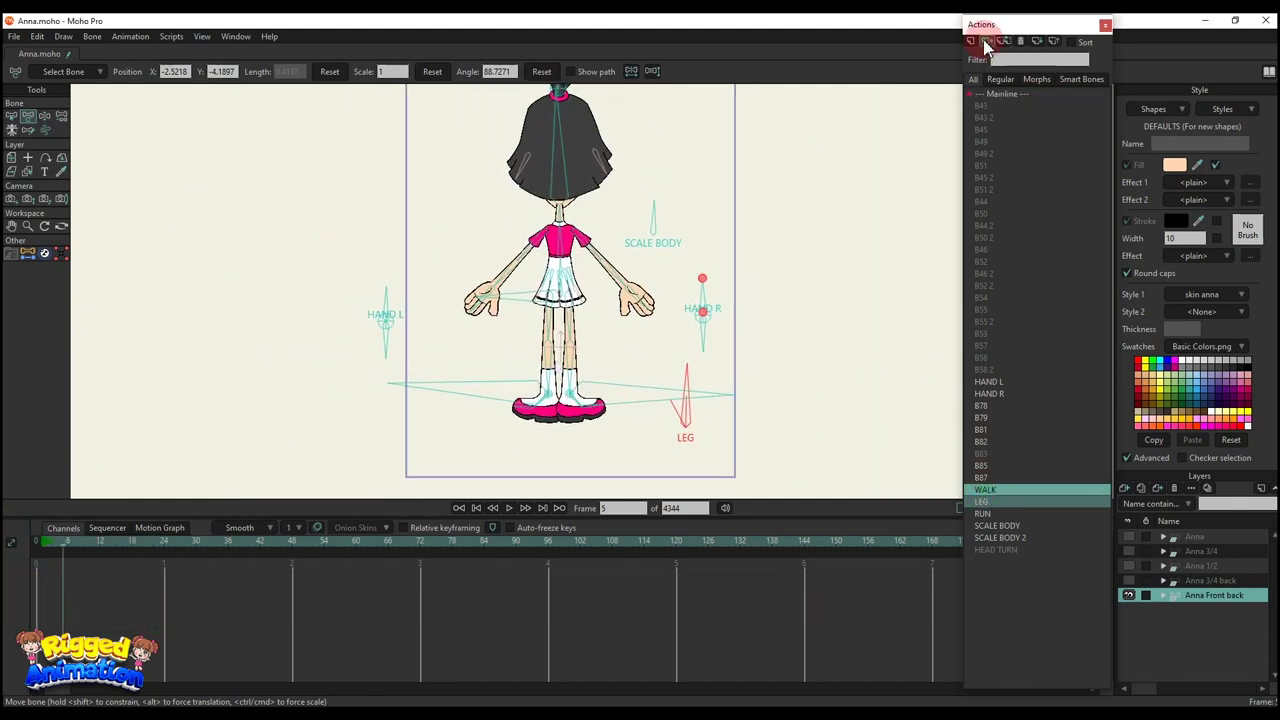
click(986, 46)
key(space)
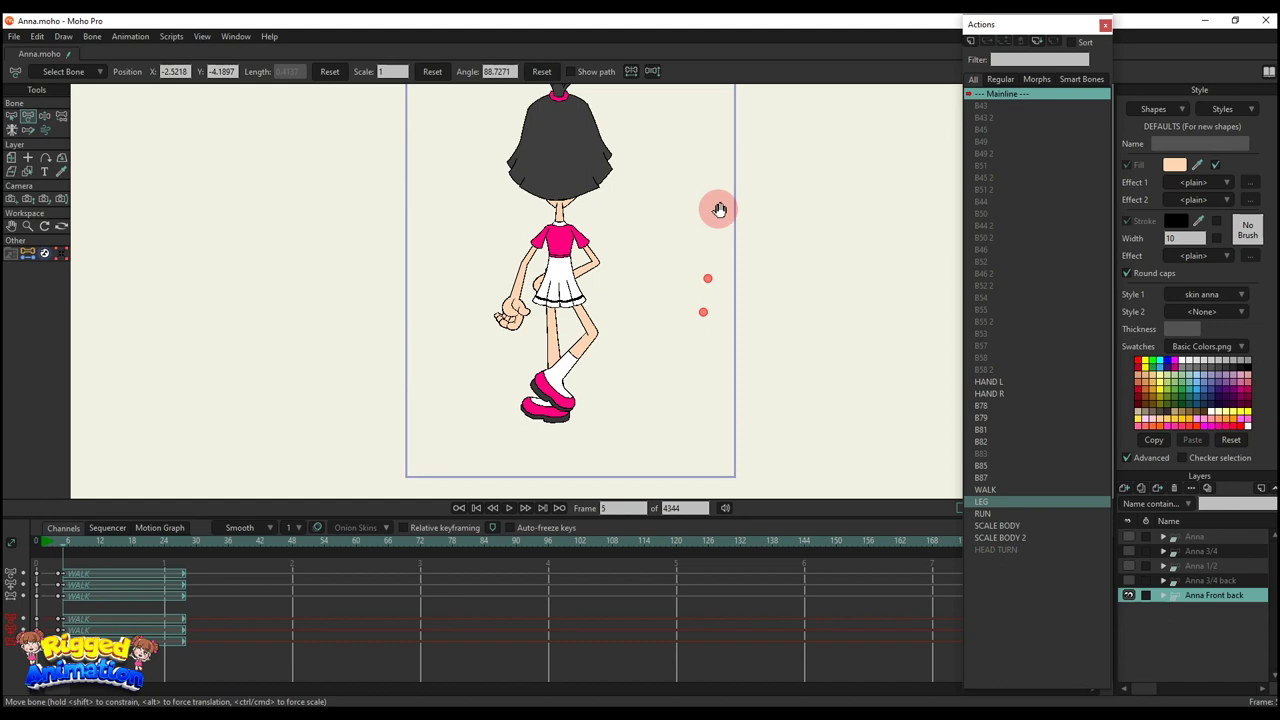
key(space)
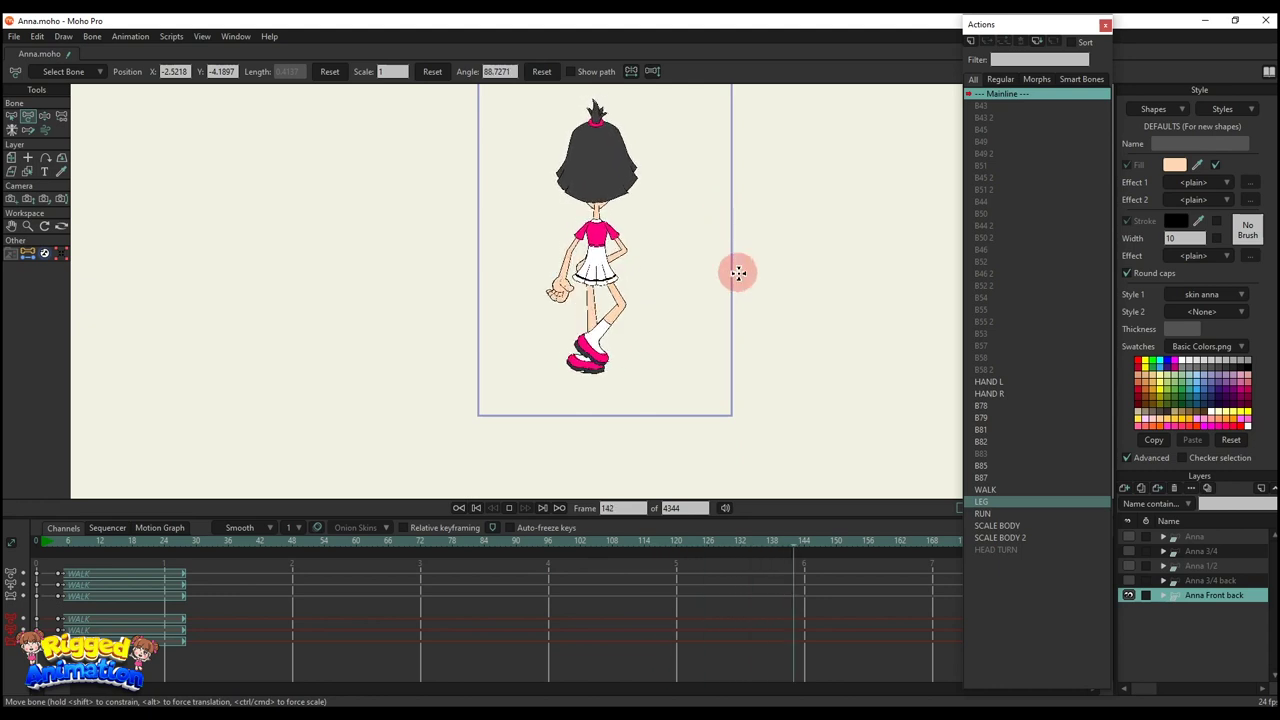
key(space)
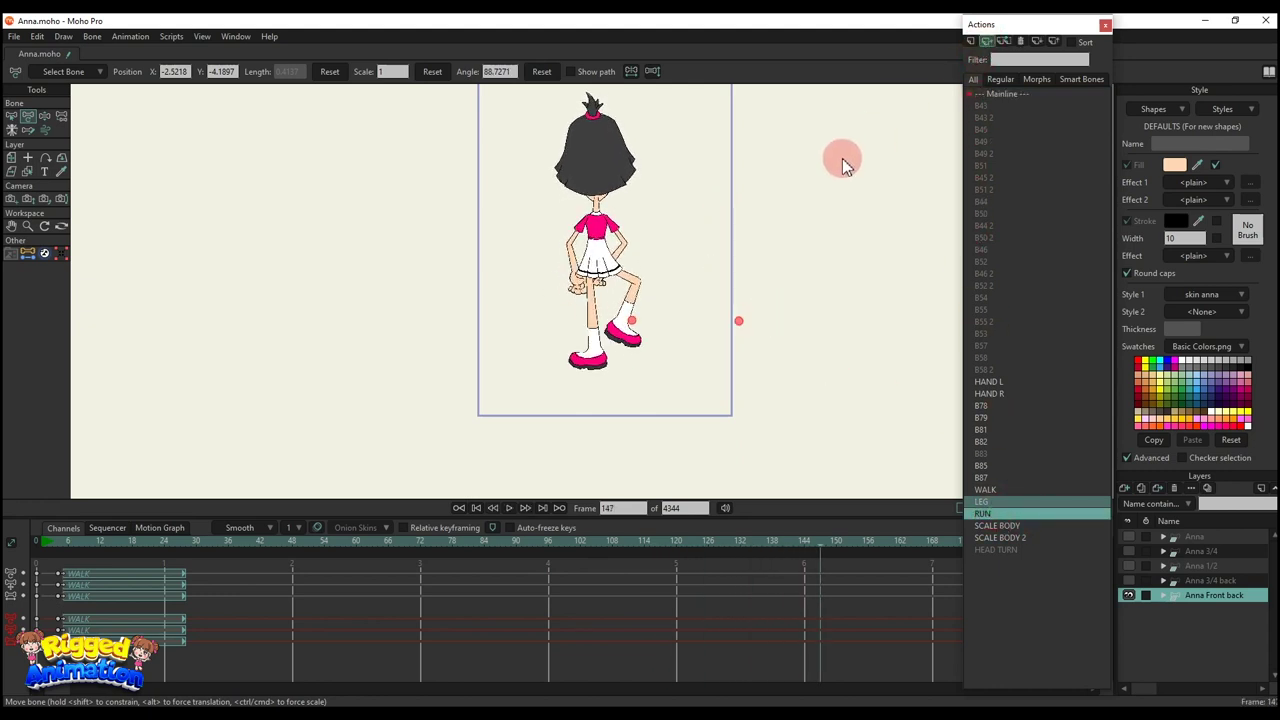
Step: Insert and play the RUN action from frame 147, and clear all keyframes, returning to frame 0
key(space)
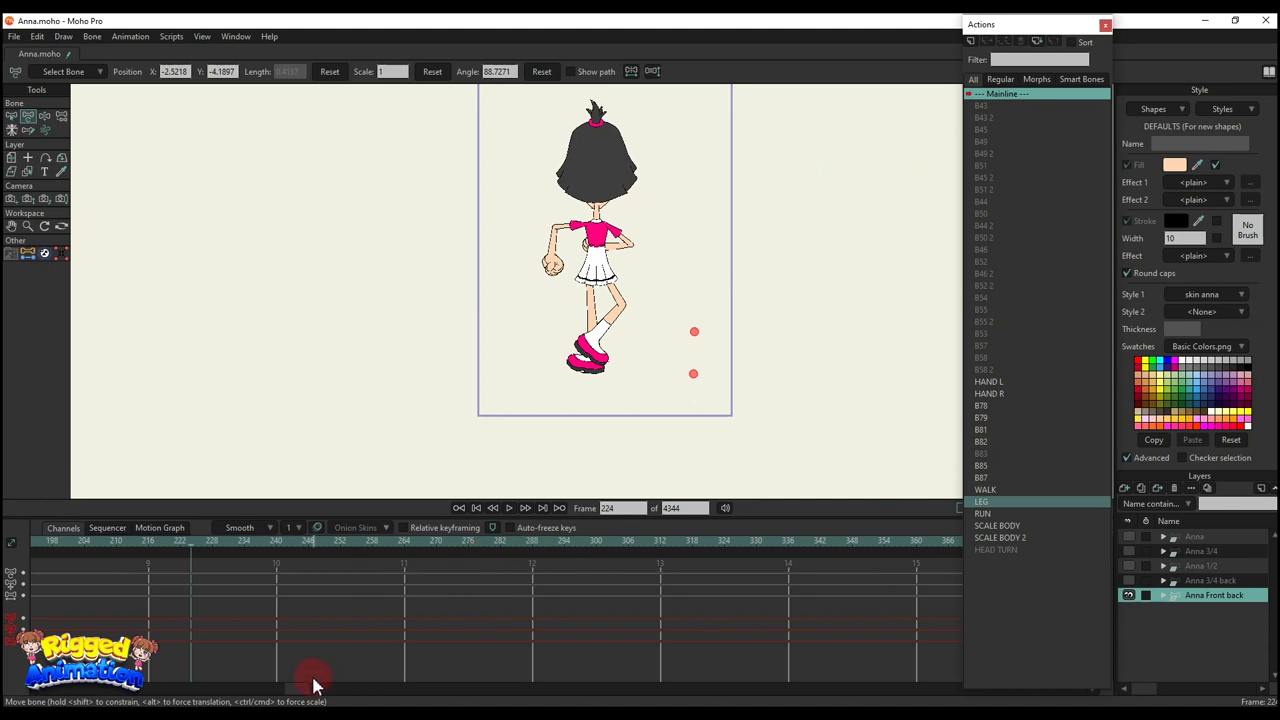
drag(286, 692, 5, 688)
drag(870, 656, 8, 570)
click(39, 541)
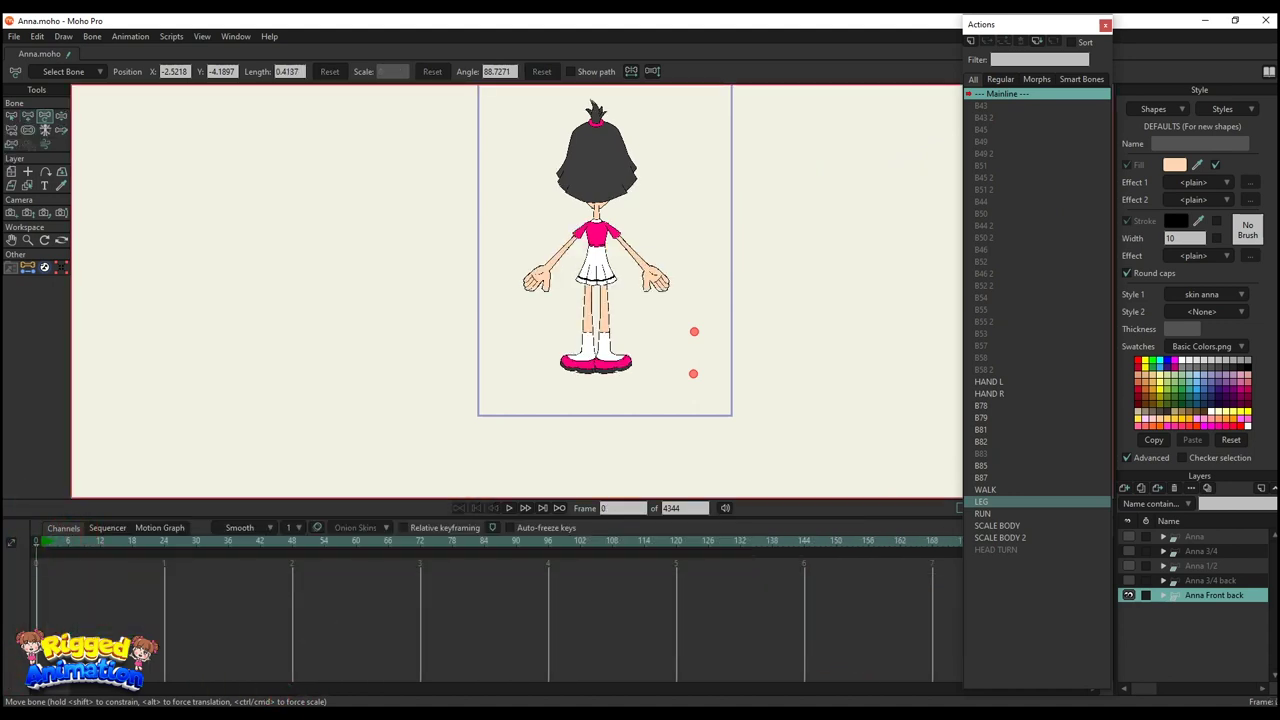